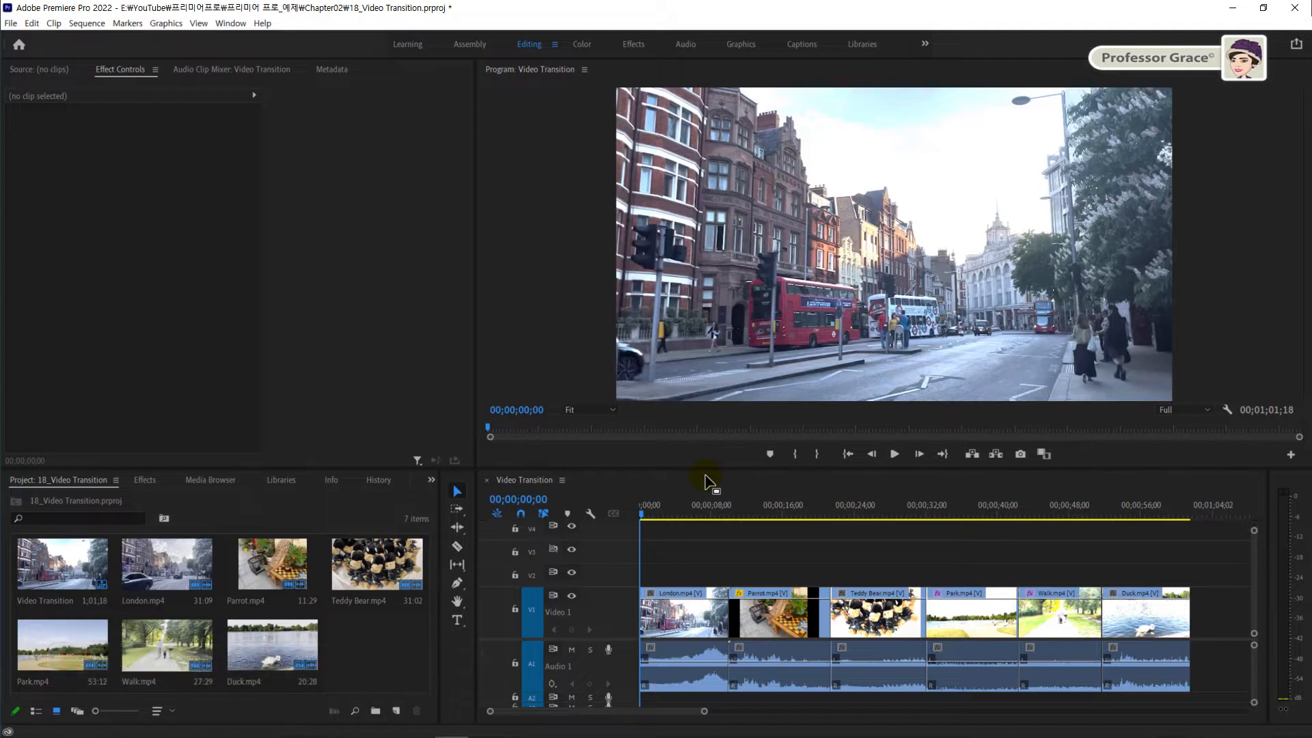
Play the sequence across the London–Parrot and Parrot–Teddy Bear cuts to examine them, and return the playhead to the start.
key("space")
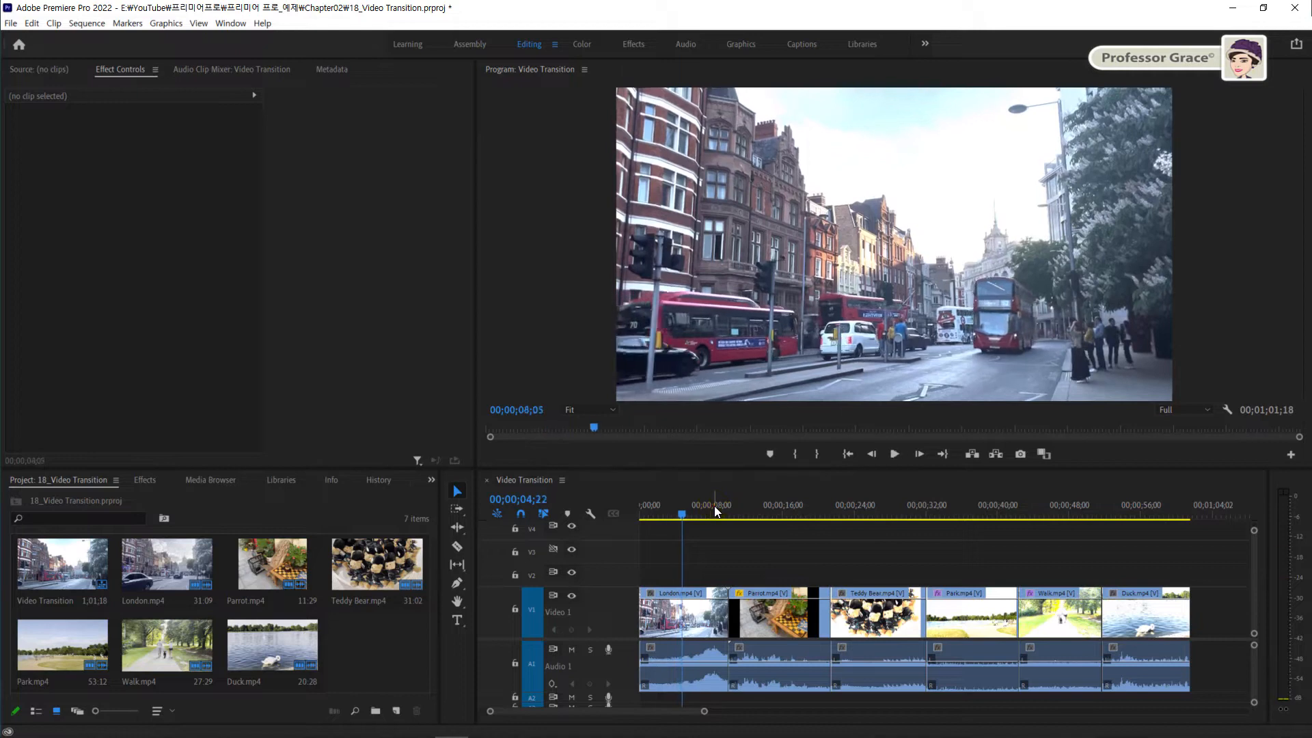
left_click(715, 517)
left_click(712, 514)
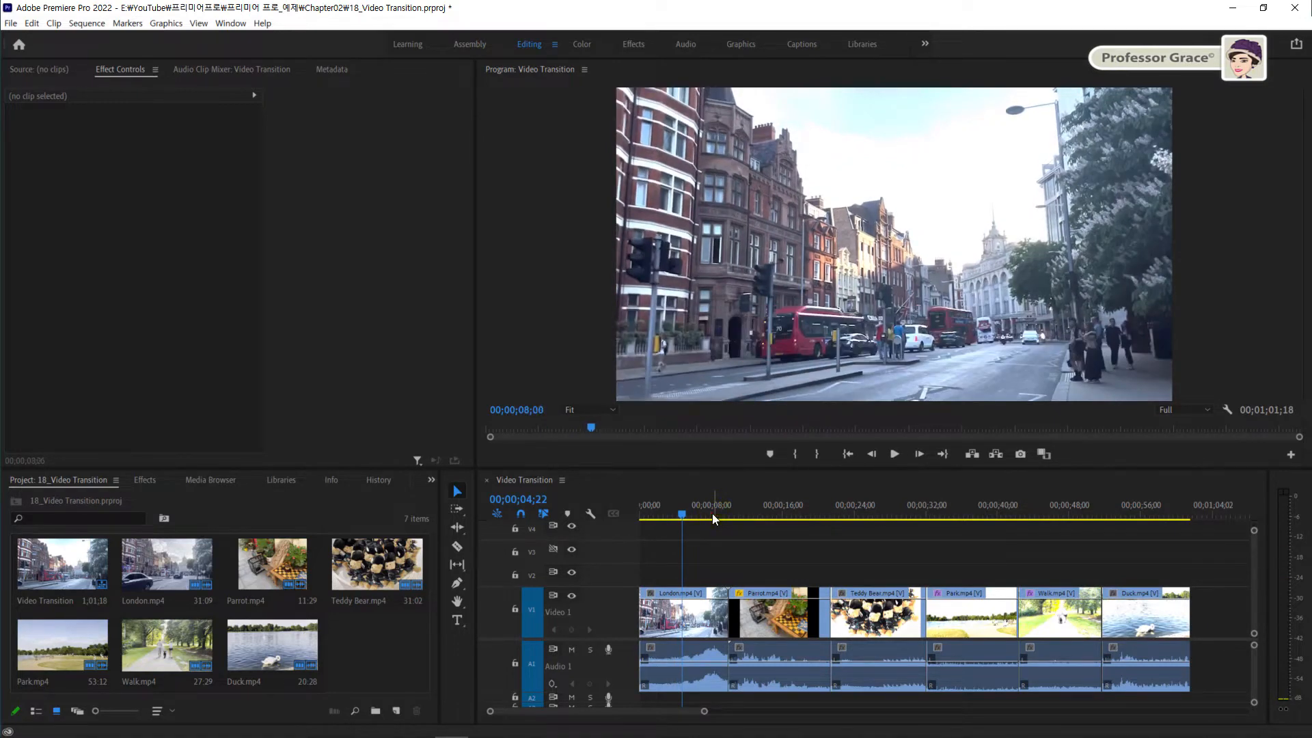
key("space")
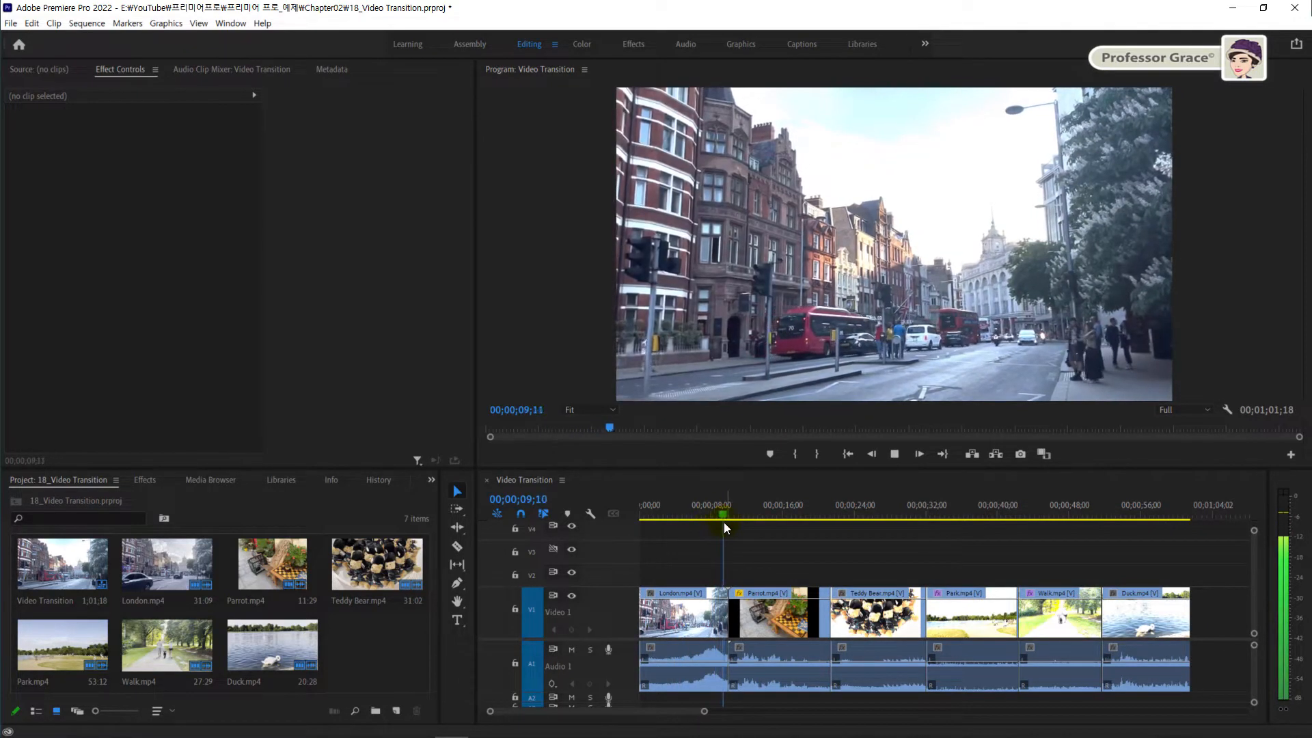
key("space")
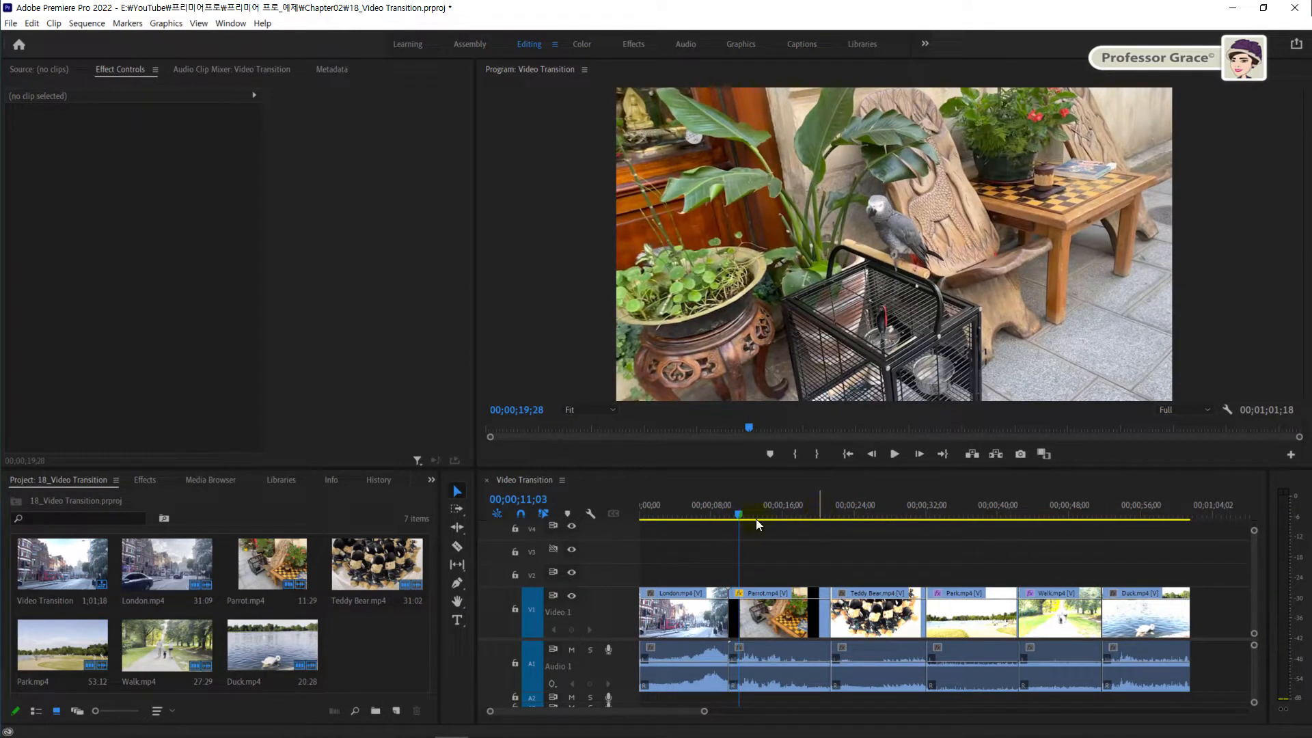
left_click(817, 514)
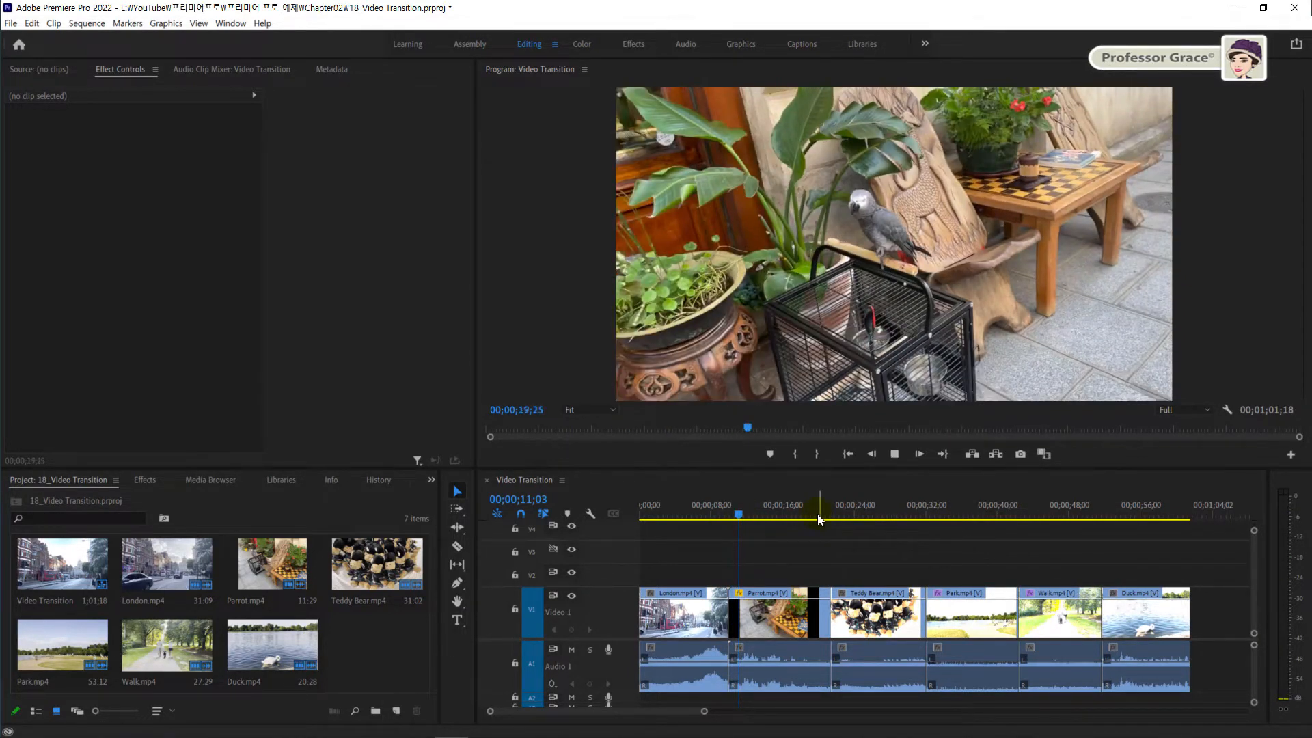
key("space")
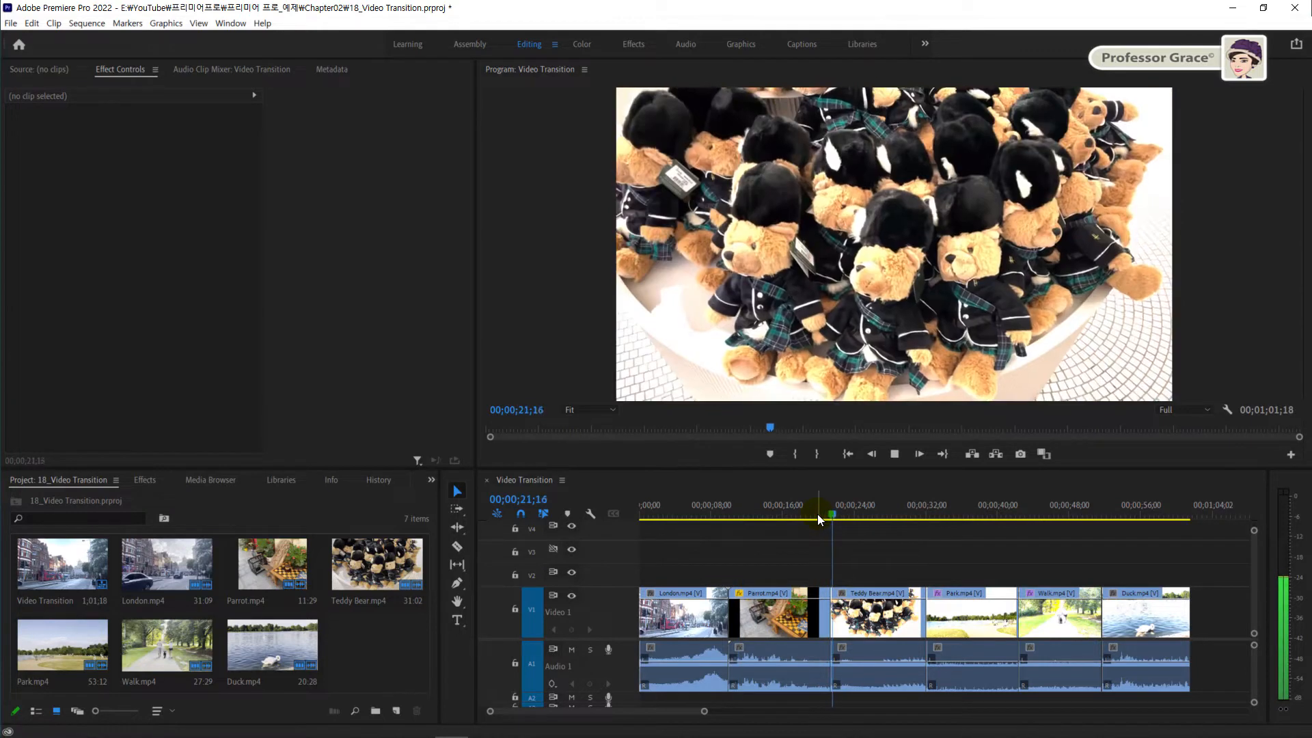
key("space")
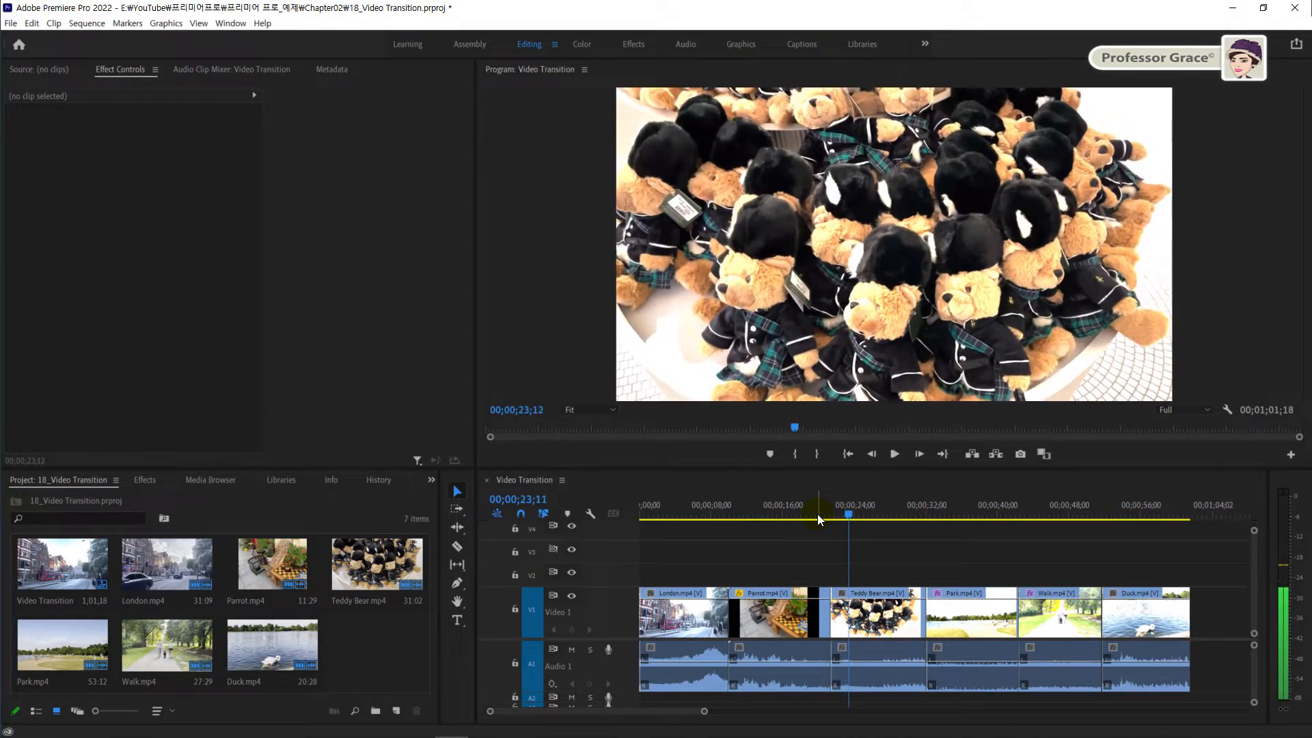
key("Home")
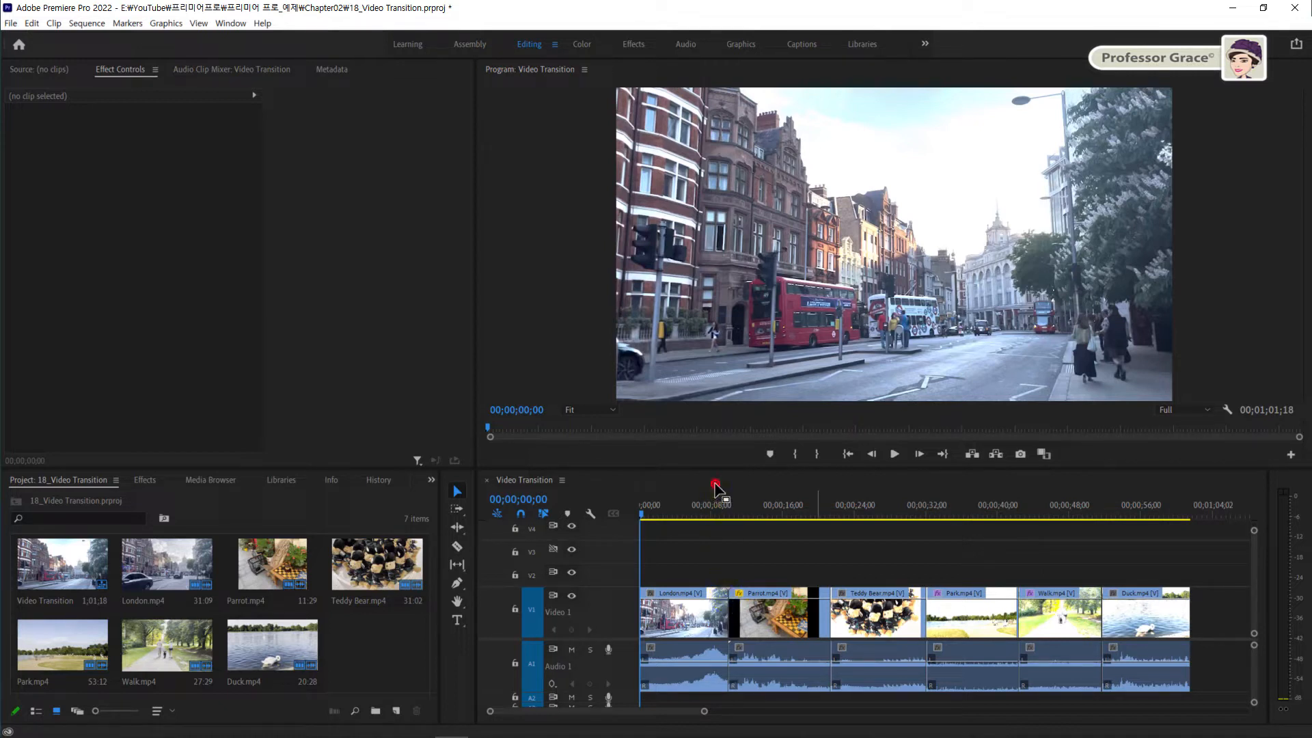
Search the effects for "cross" and apply the Cross Dissolve video transition to the cut between London.mp4 and Parrot.mp4, accepting repeated frames.
key("shift+7")
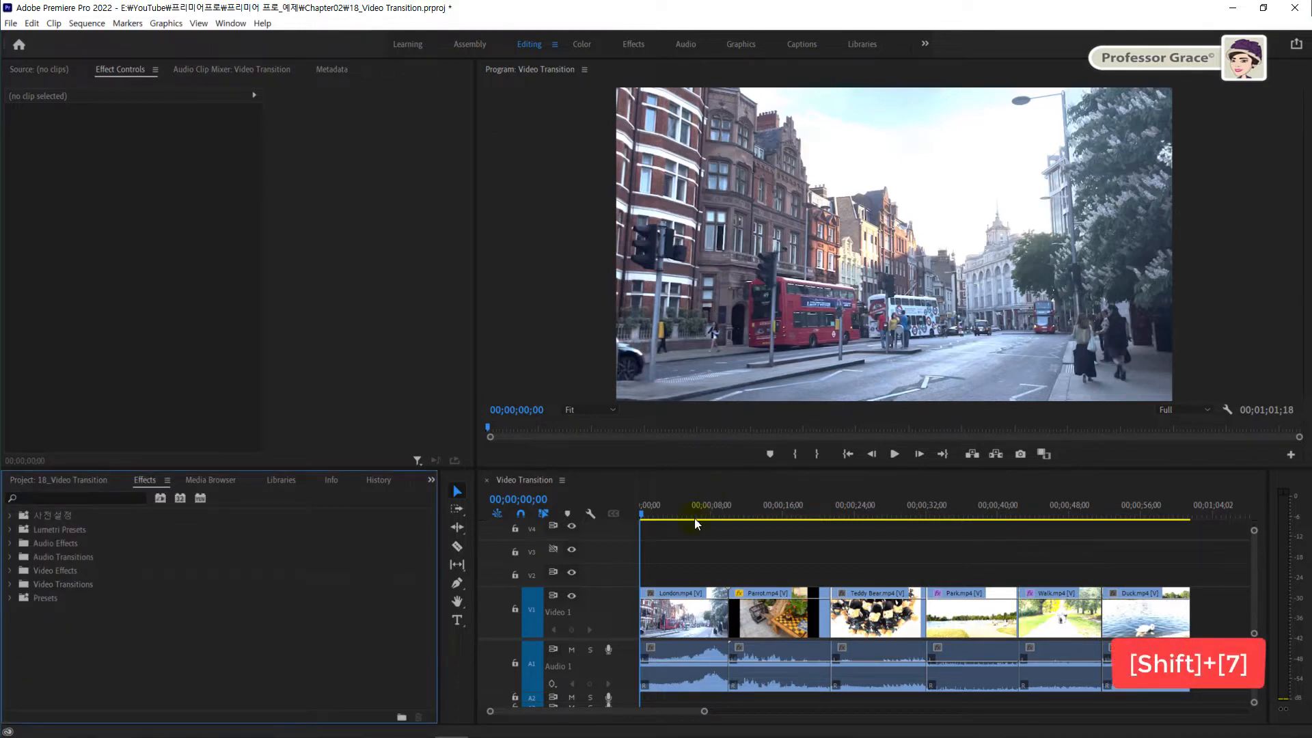
left_click(31, 499)
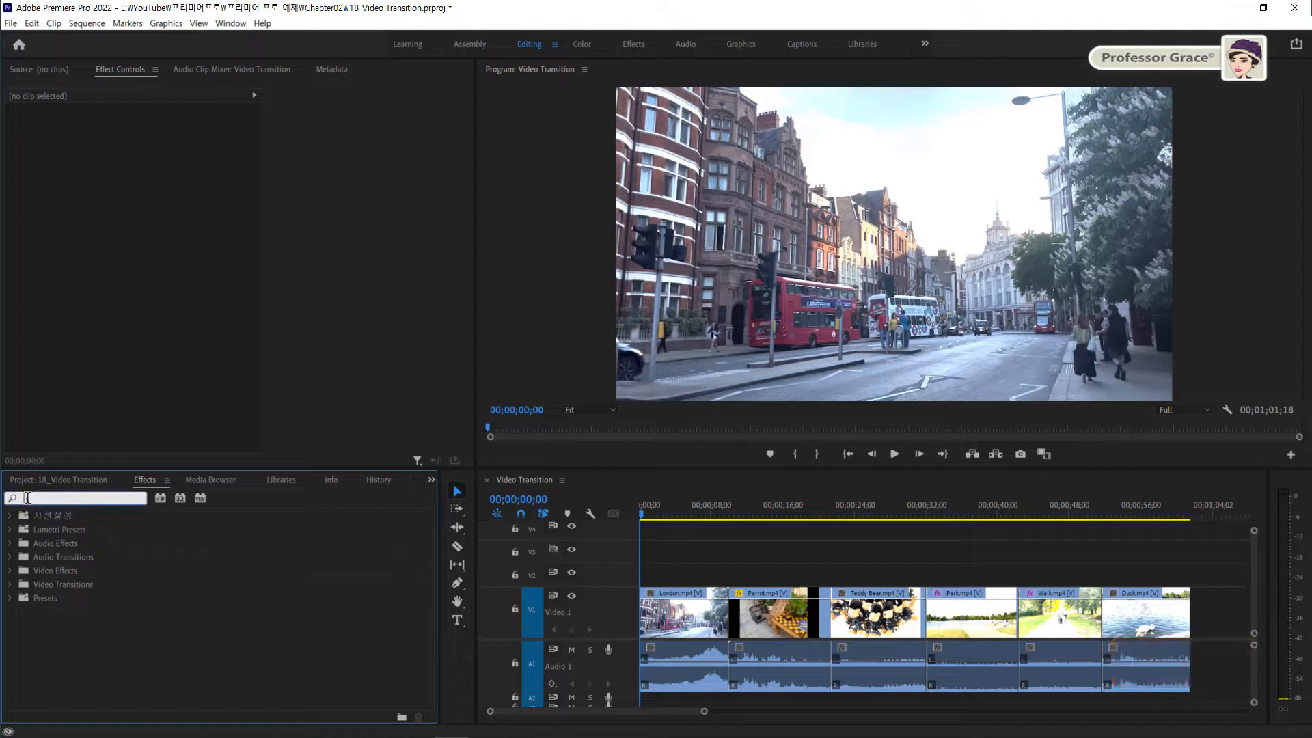
type("c")
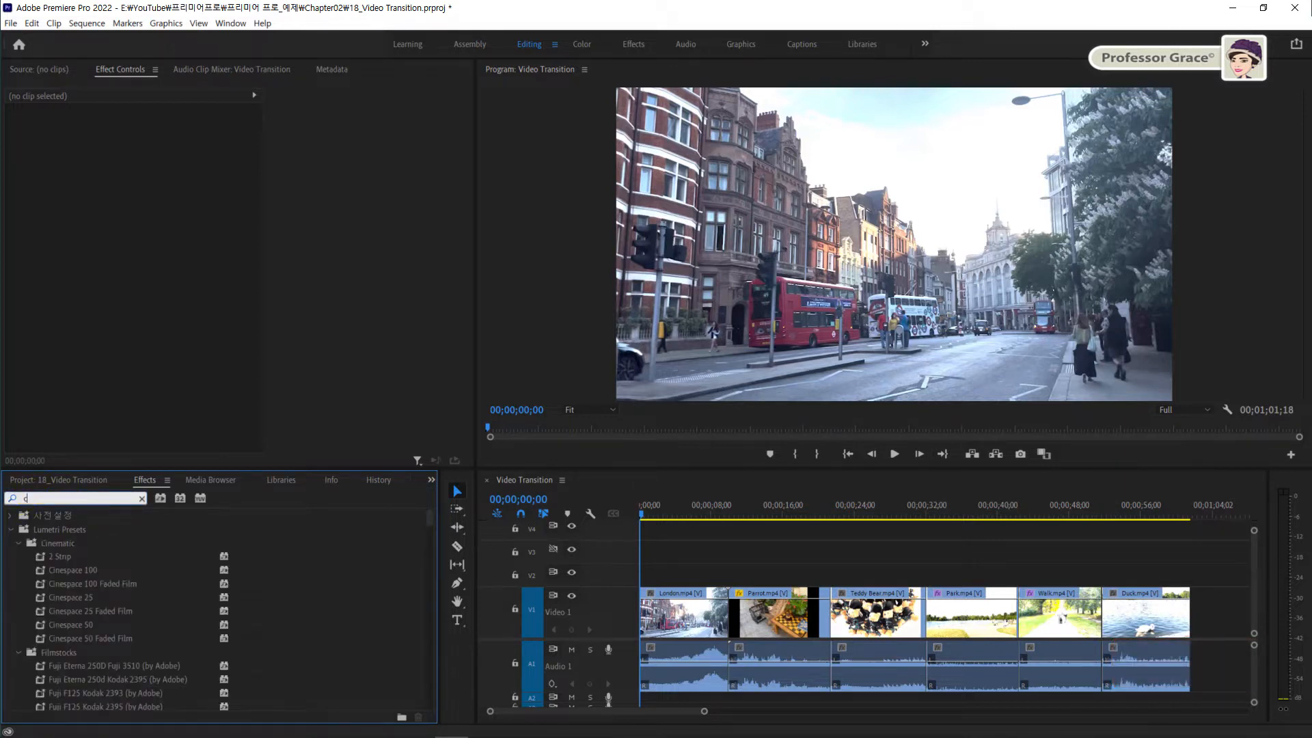
type("ross")
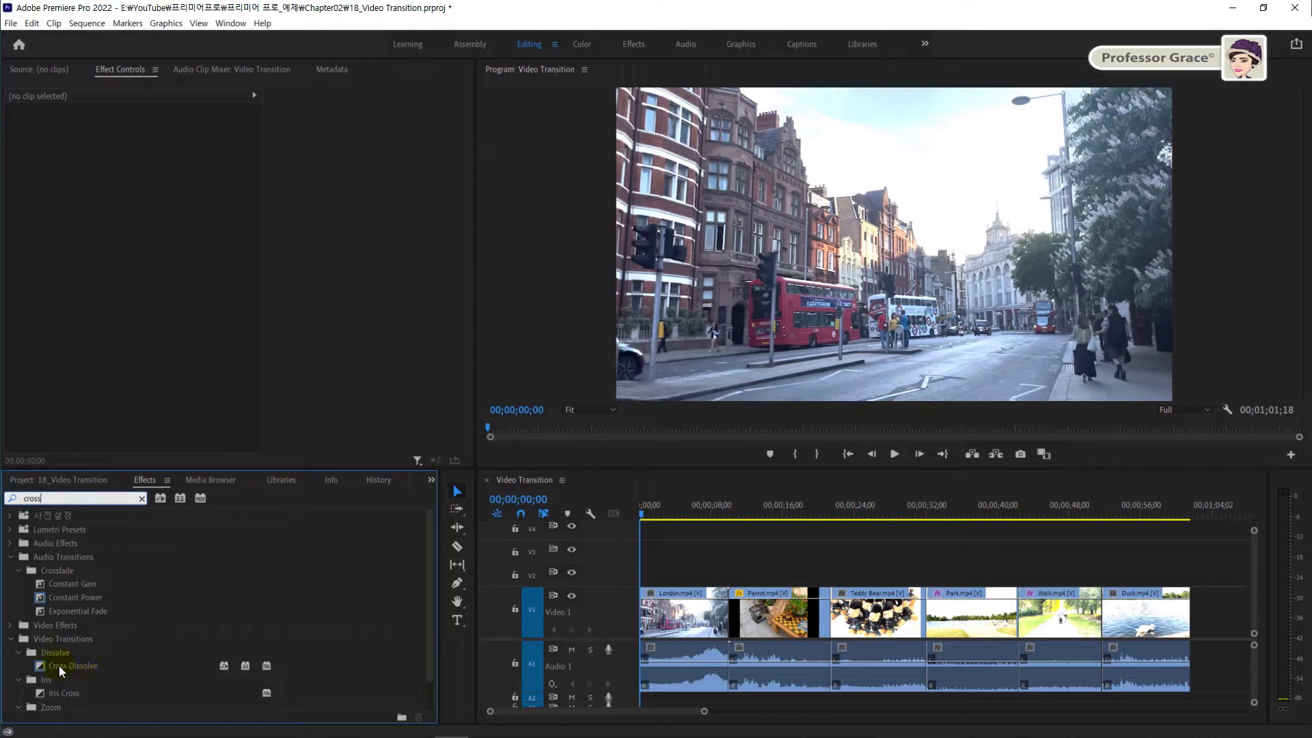
left_click(83, 666)
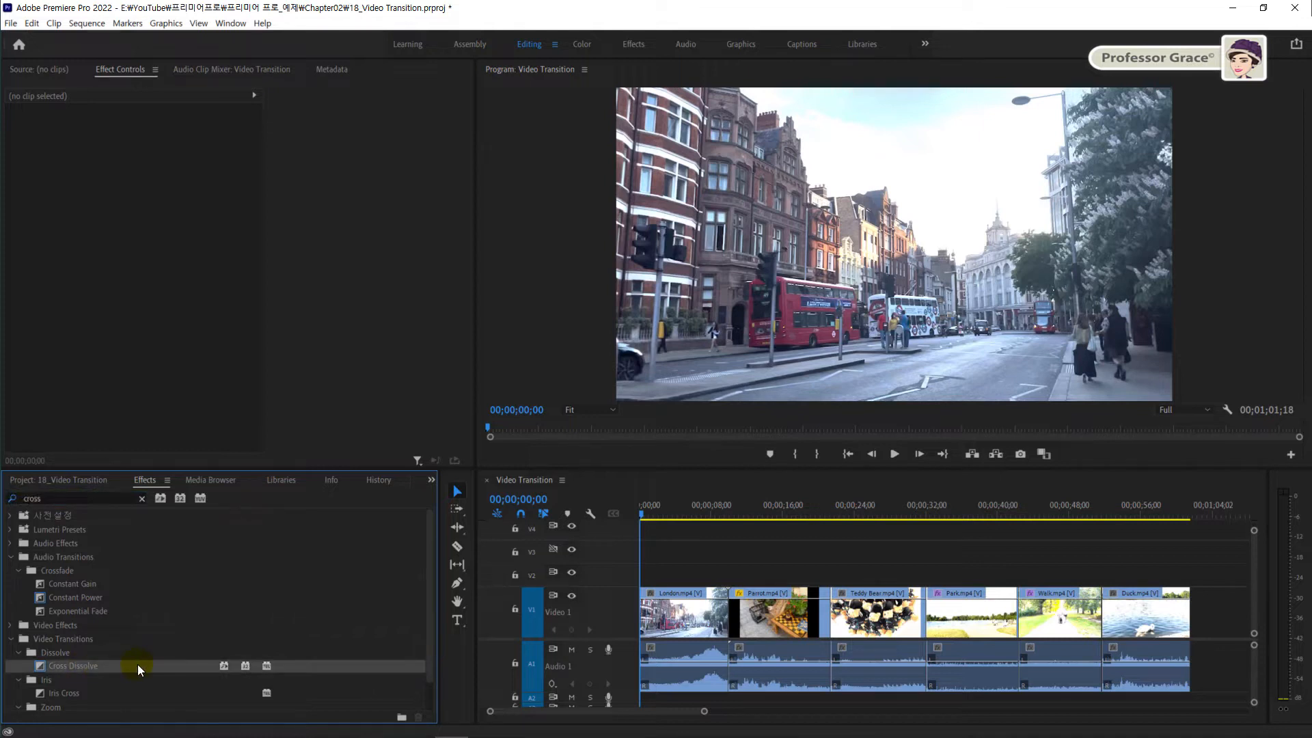
left_click_drag(138, 664, 731, 626)
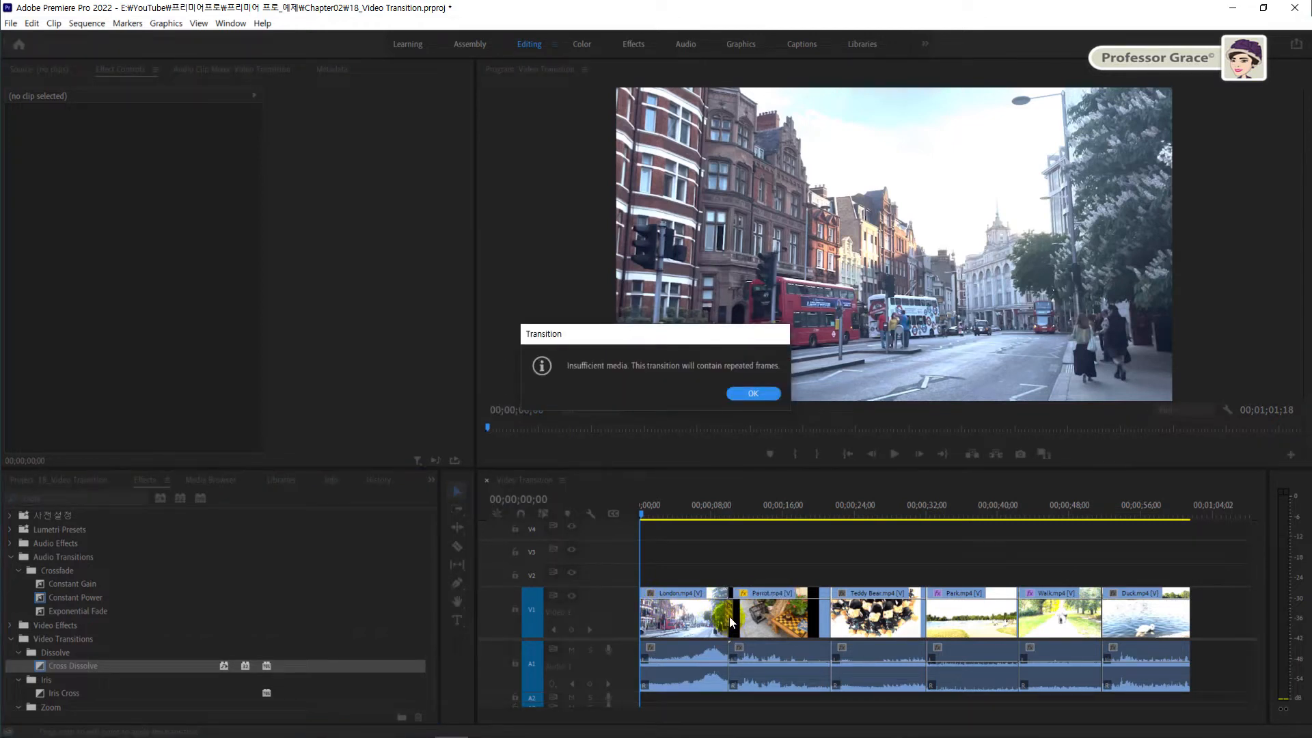
left_click(740, 592)
left_click(739, 393)
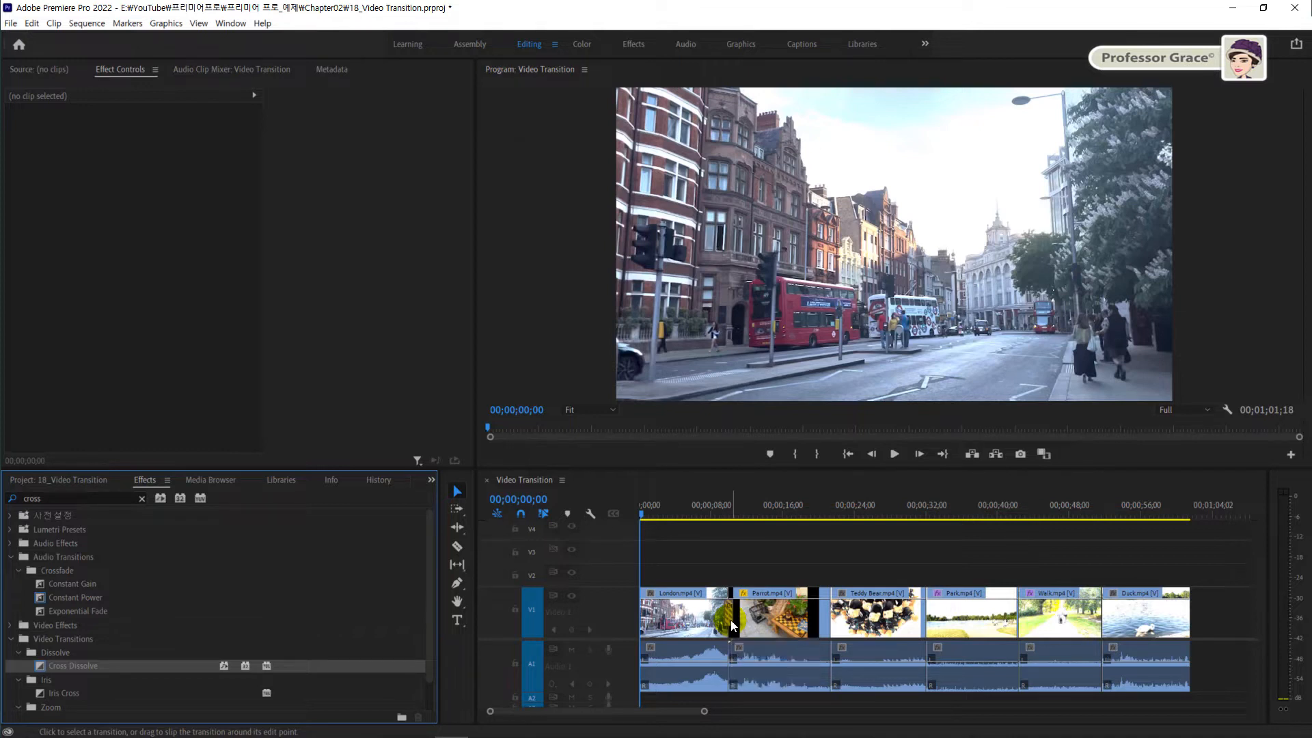
Play the sequence from just before the London–Parrot cut to preview the Cross Dissolve.
left_click(717, 512)
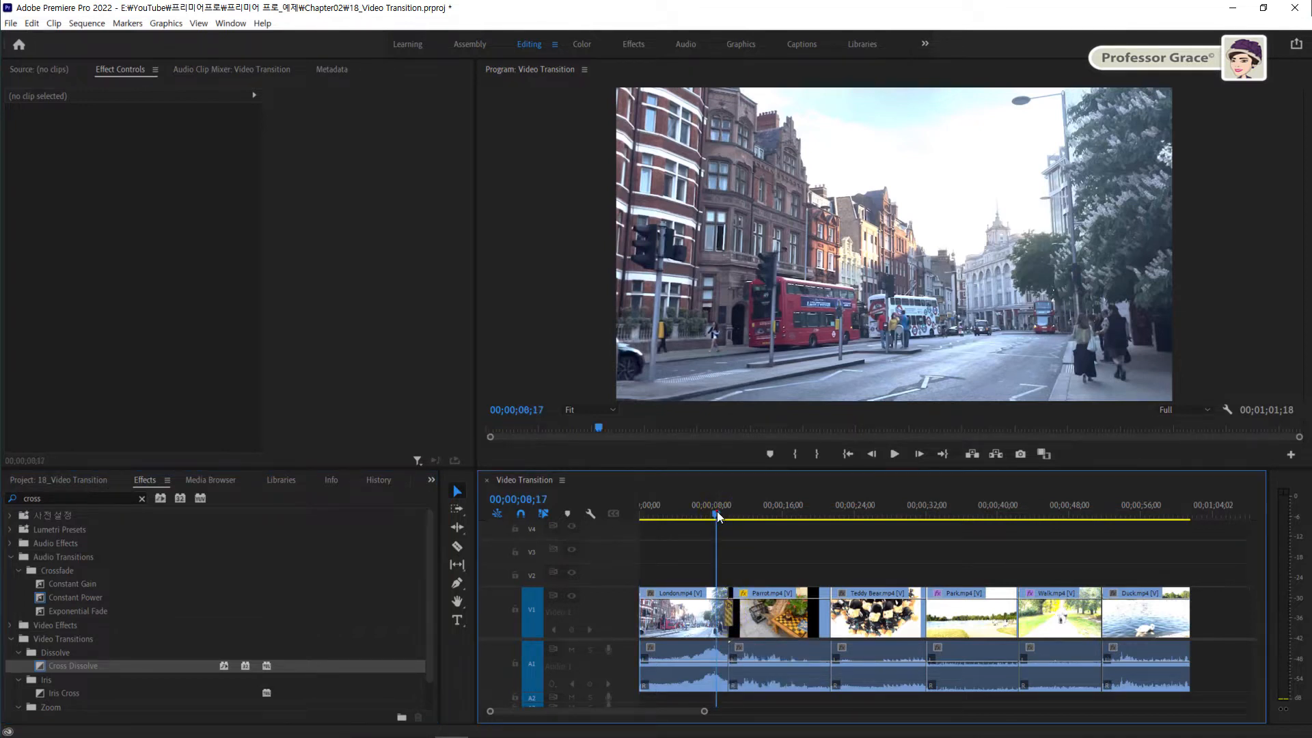
key("space")
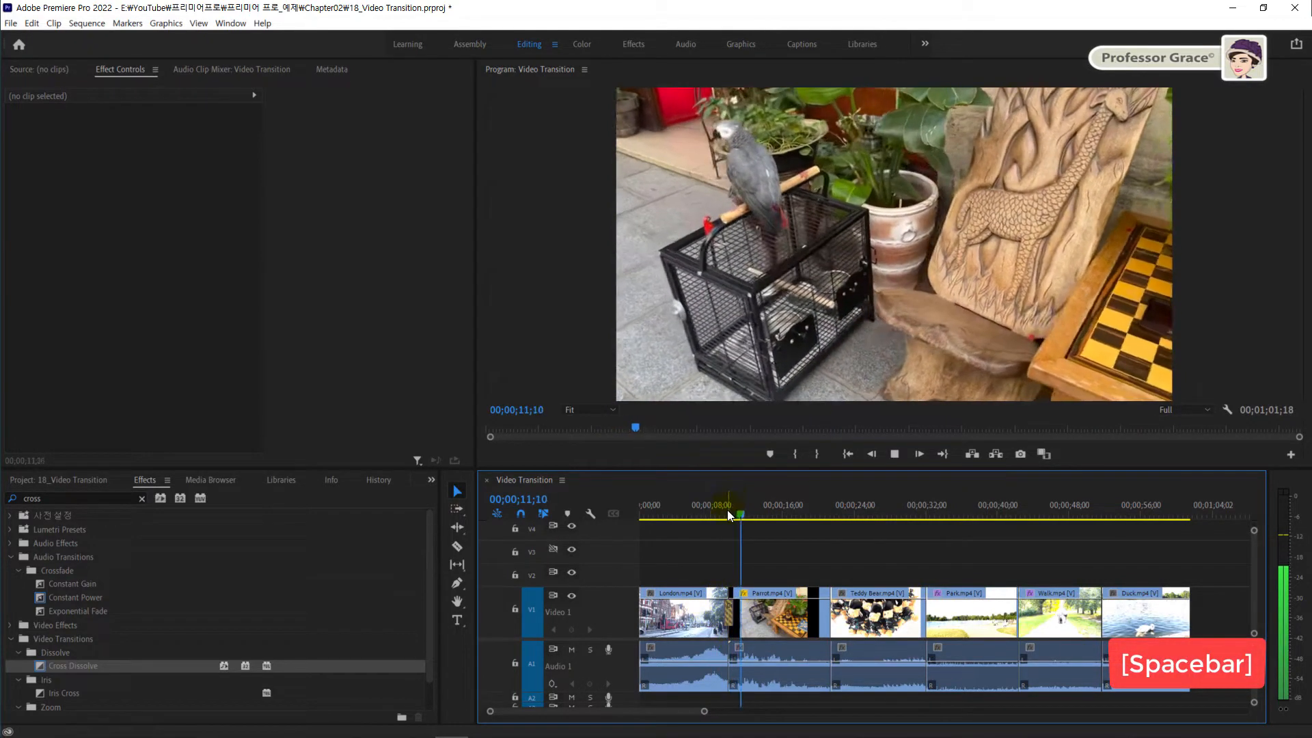
left_click(726, 513)
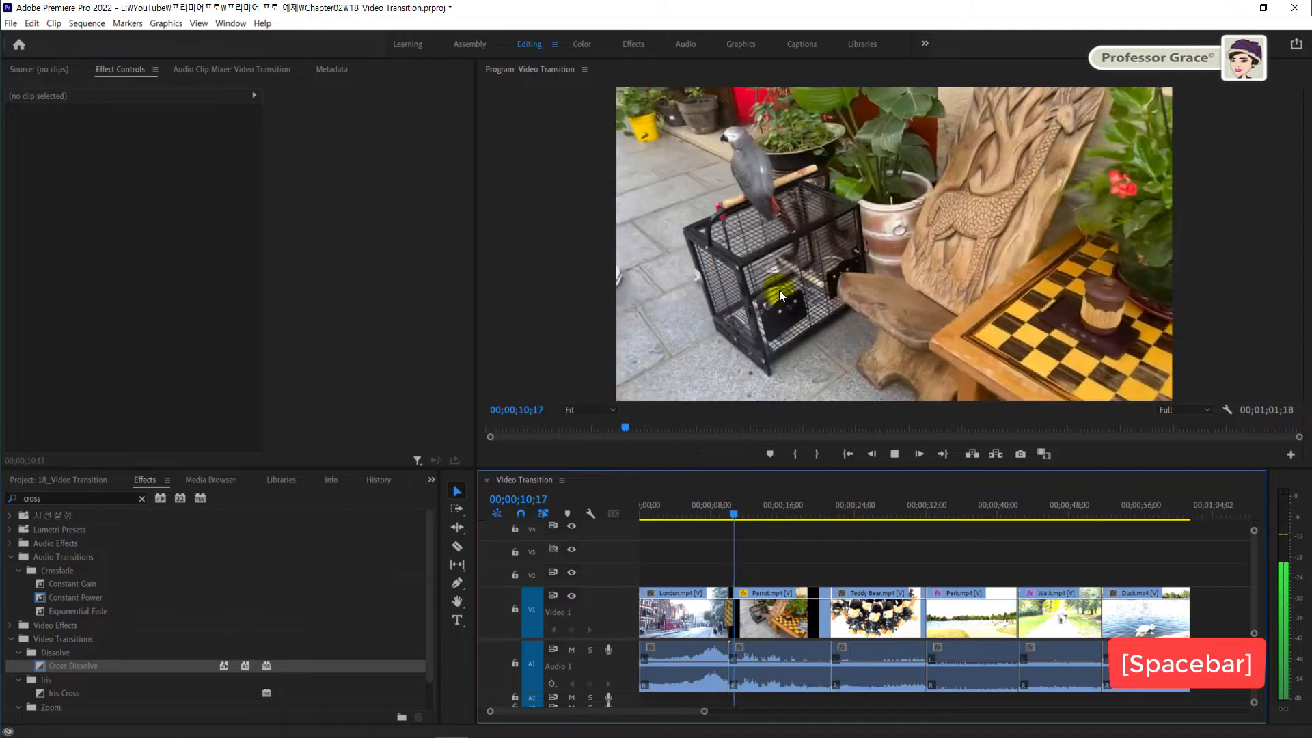
left_click(718, 514)
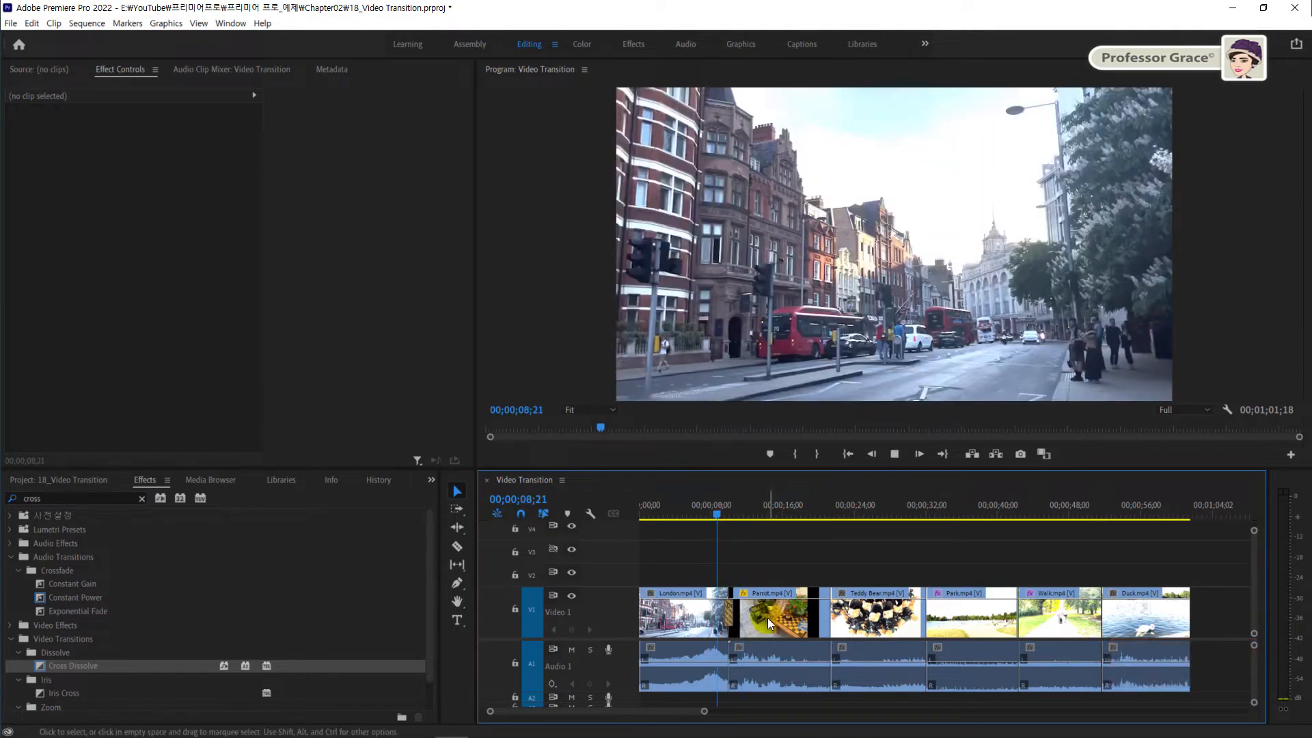
key("space")
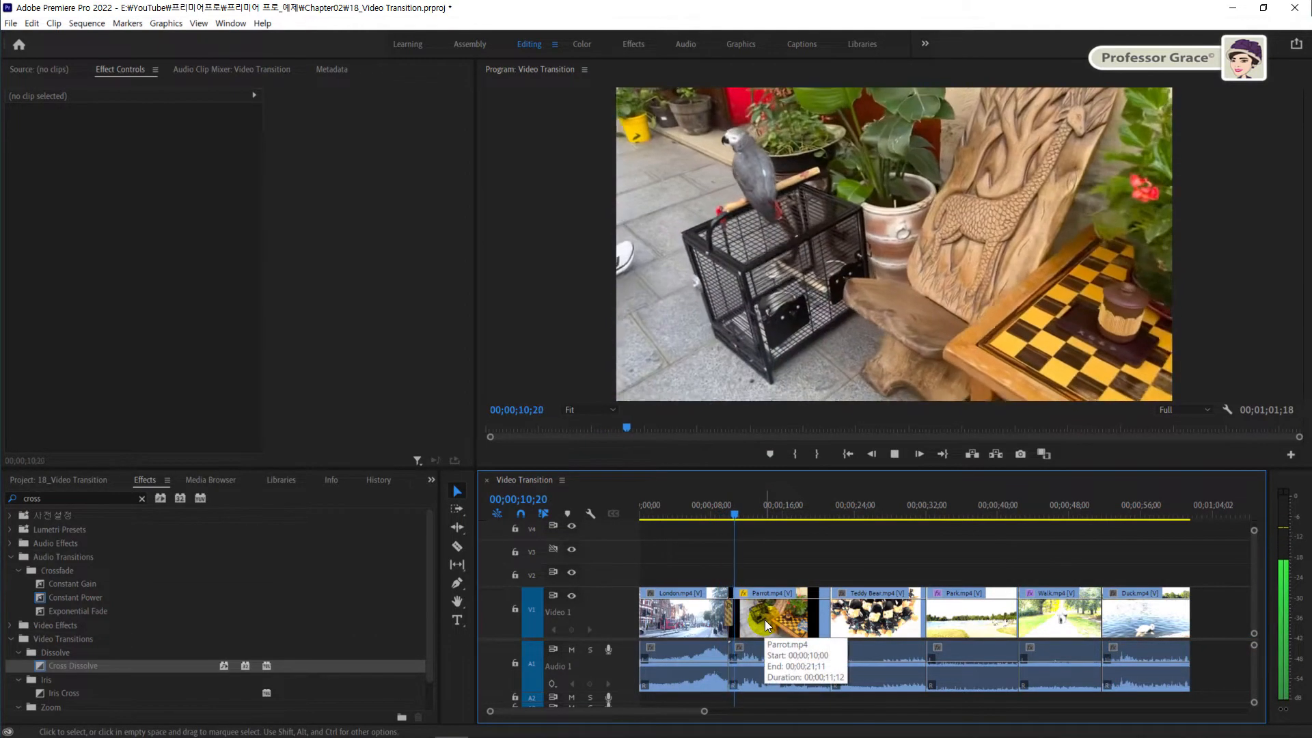
key("space")
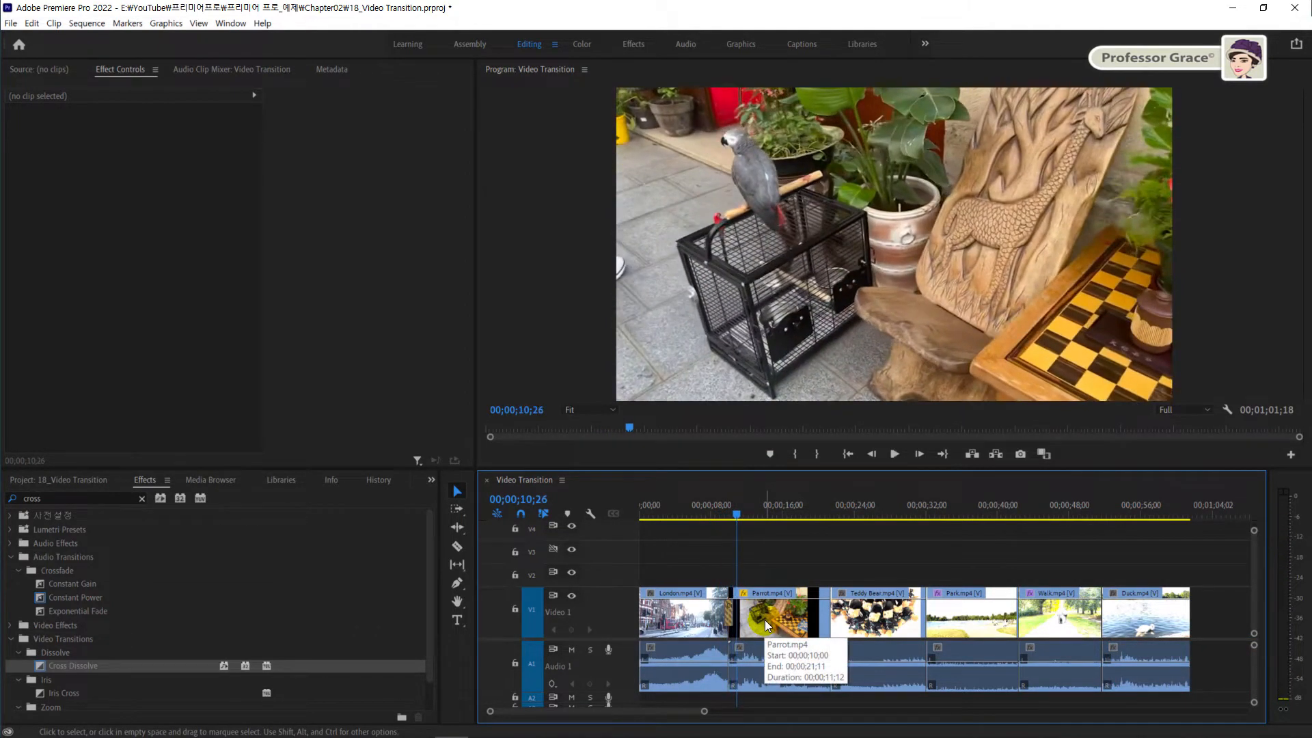
Clear the effects search and apply the Cube Spin transition from the 3D Motion group to the cut between Parrot.mp4 and Teddy Bear.mp4.
left_click(142, 499)
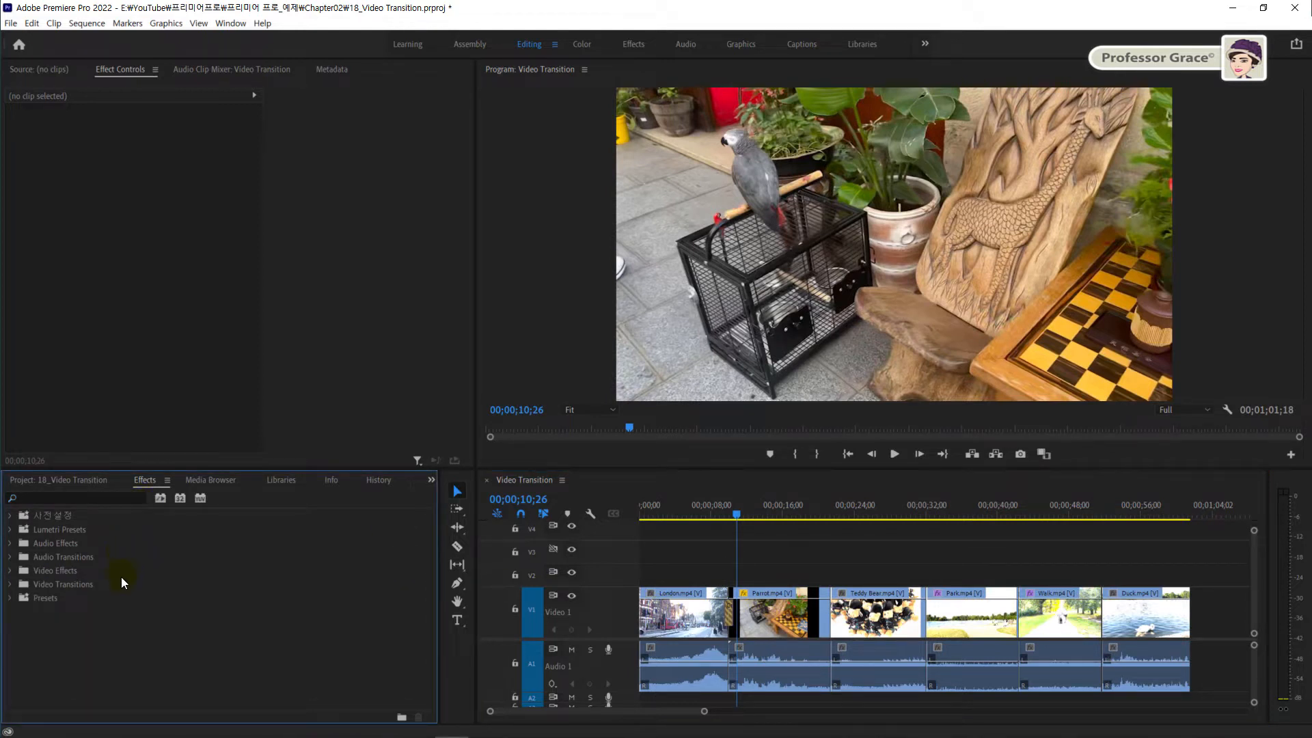
left_click(10, 585)
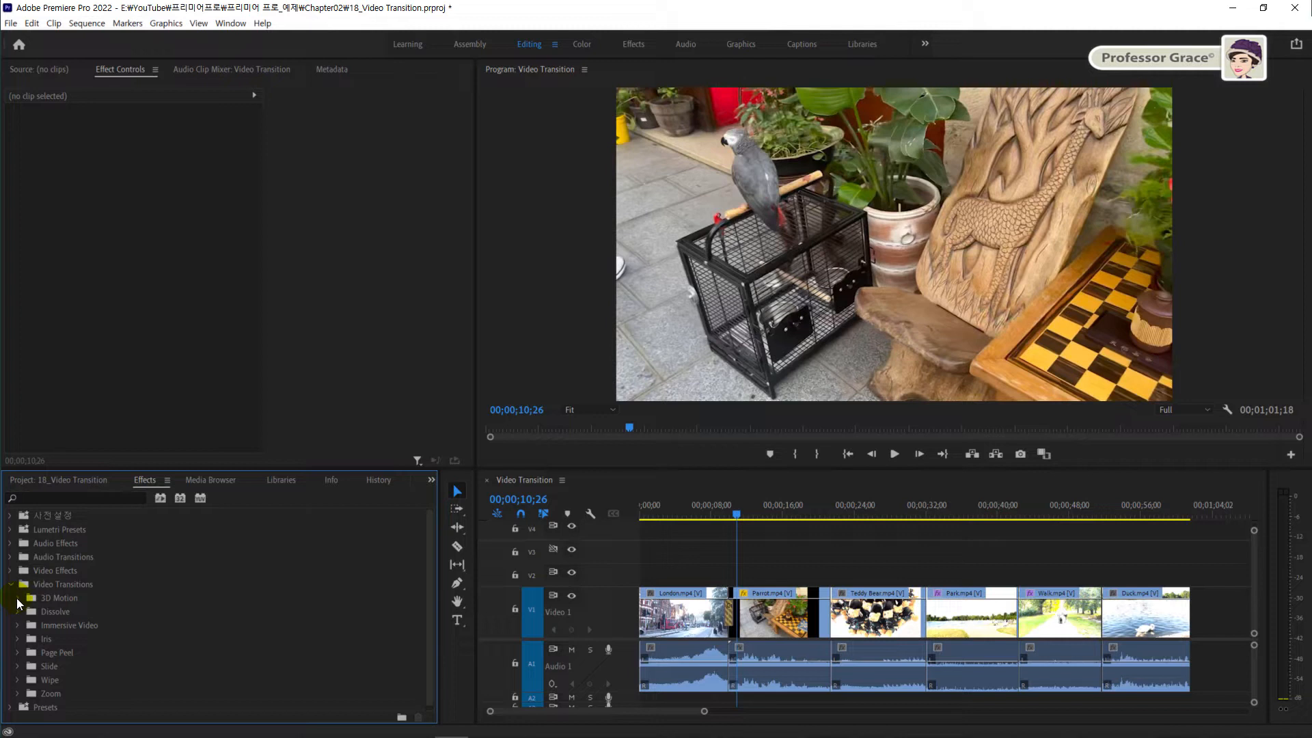
left_click(17, 598)
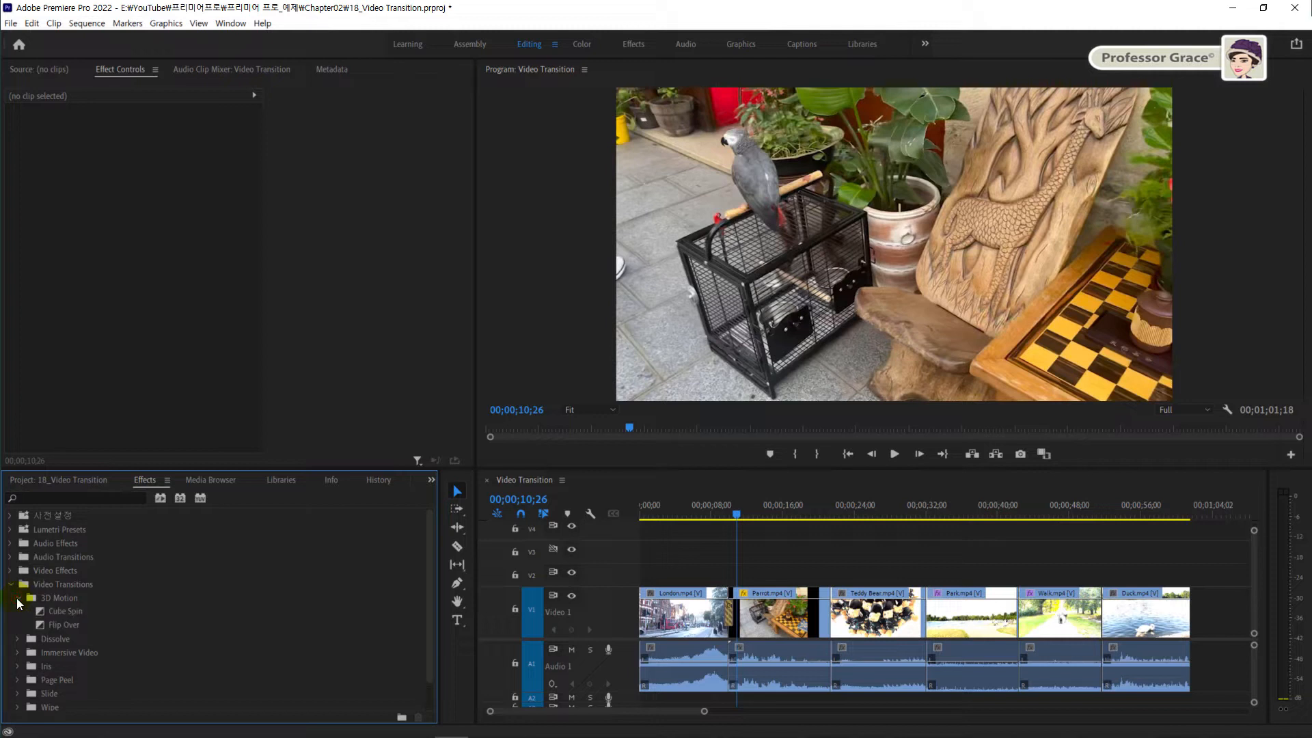
left_click(67, 610)
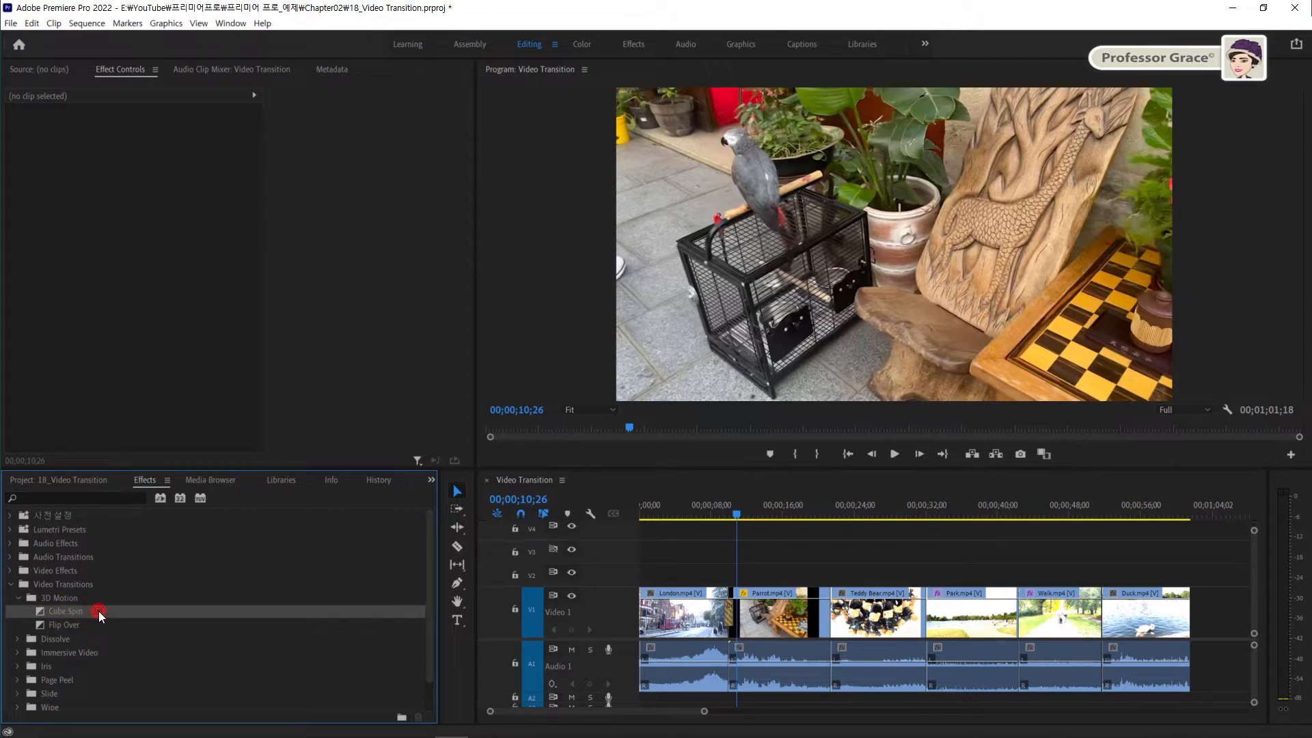
mouse_move(98, 611)
left_mouse_down()
mouse_move(525, 592)
mouse_move(806, 601)
mouse_move(831, 615)
left_mouse_up()
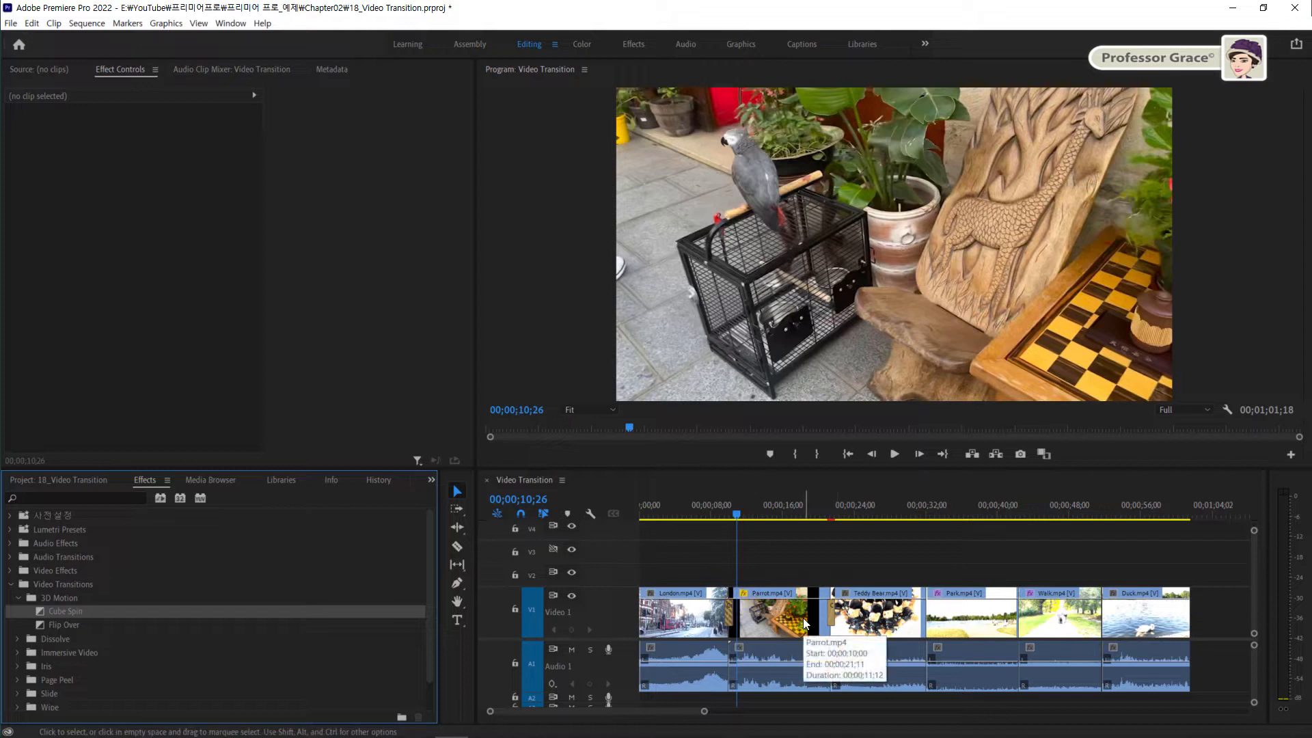
left_click(836, 614)
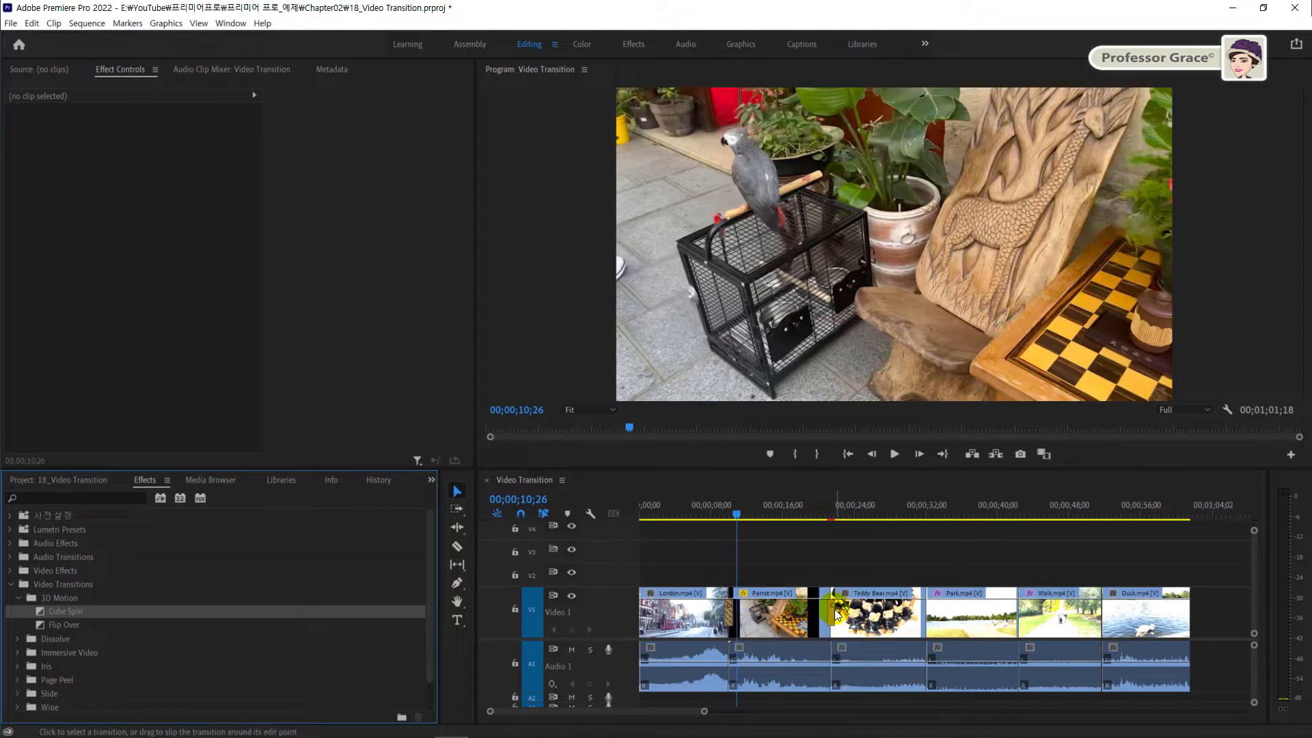
mouse_move(836, 613)
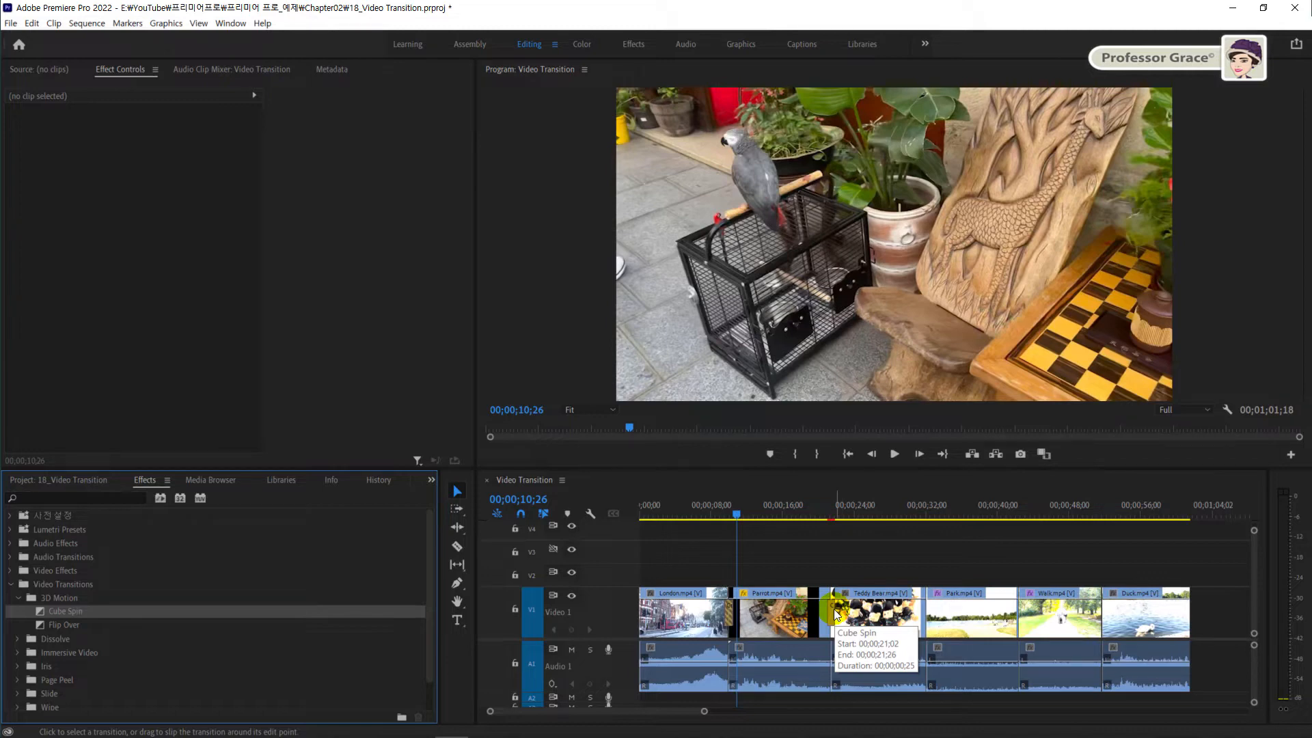
Play the sequence repeatedly around the Parrot–Teddy Bear cut to preview the Cube Spin transition.
left_click(821, 512)
left_click_drag(820, 508, 826, 515)
key("space")
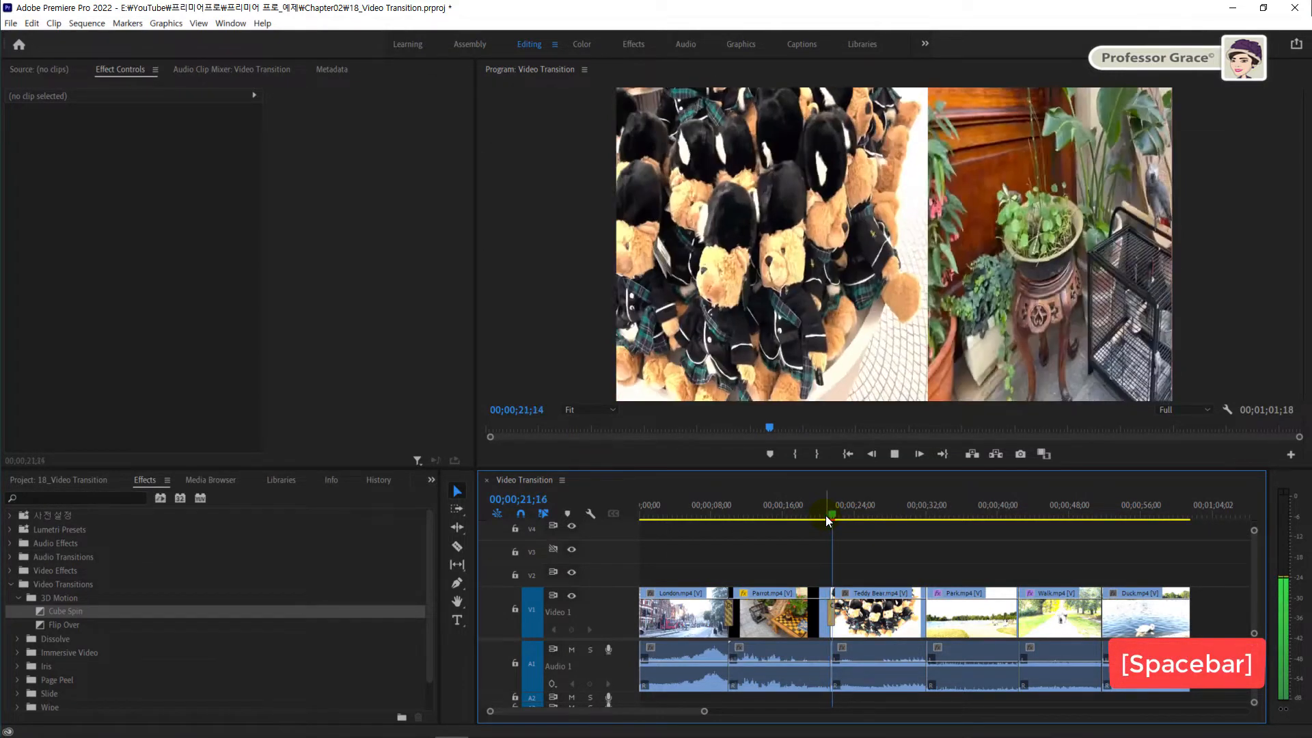
left_click(825, 515)
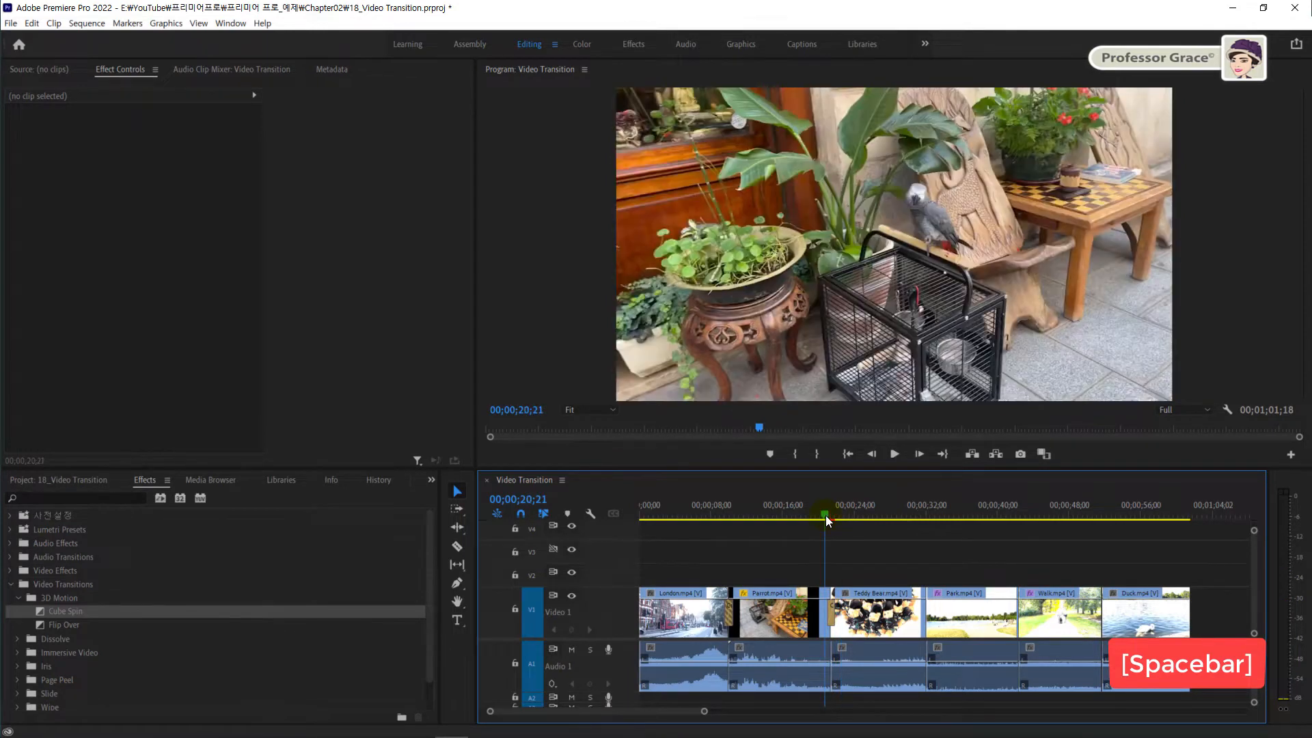
key("space")
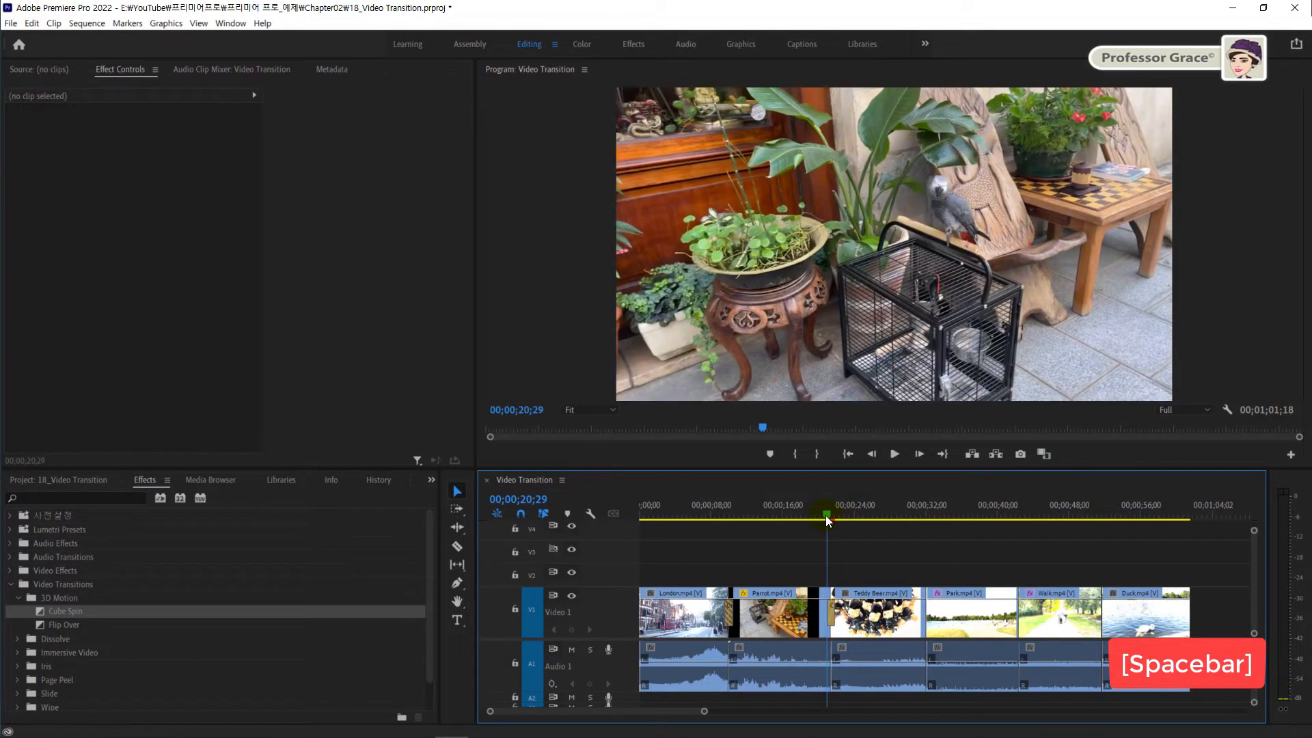
key("space")
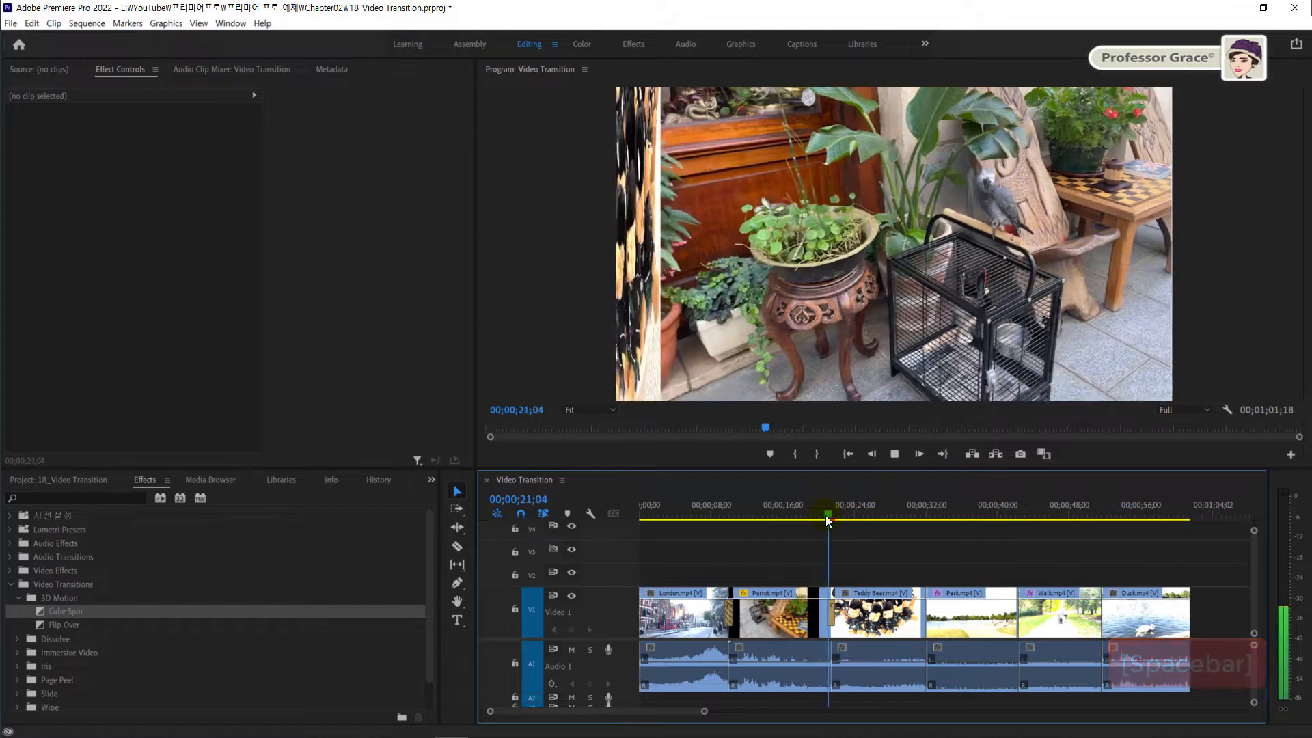
key("space")
left_click(823, 518)
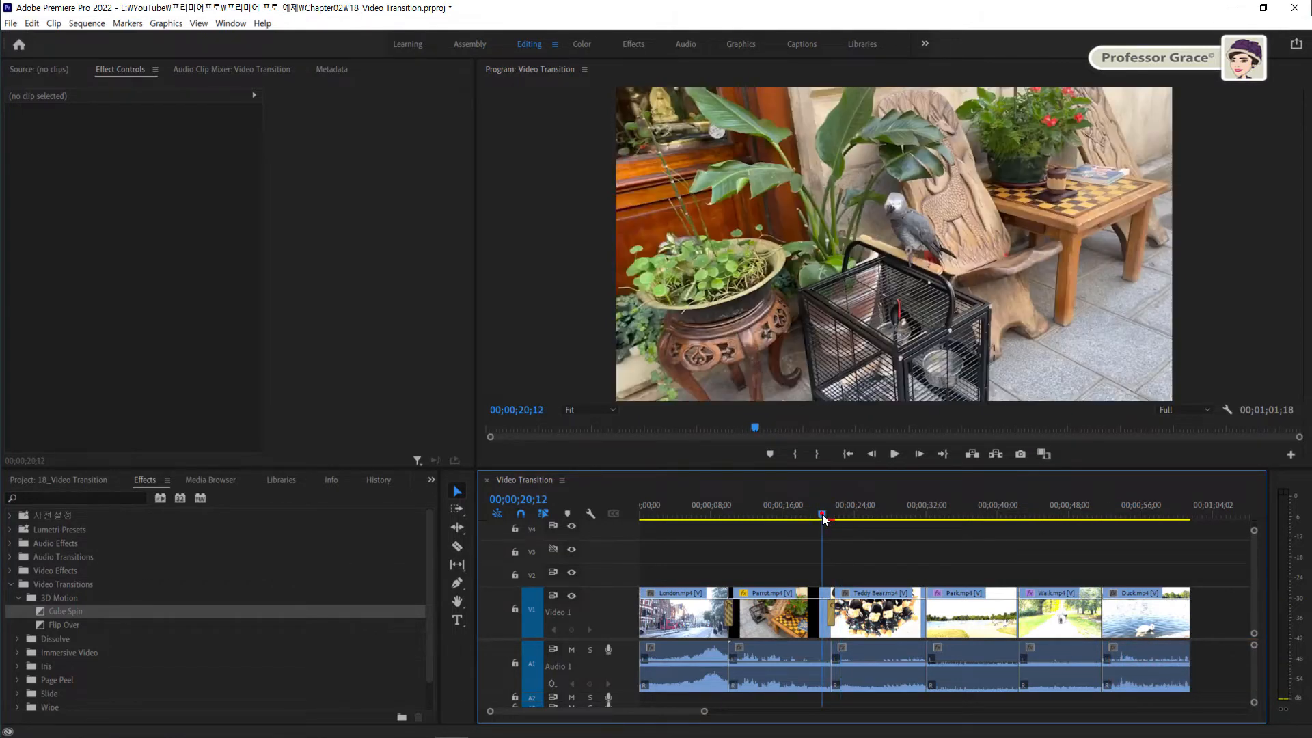
key("space")
key("space")
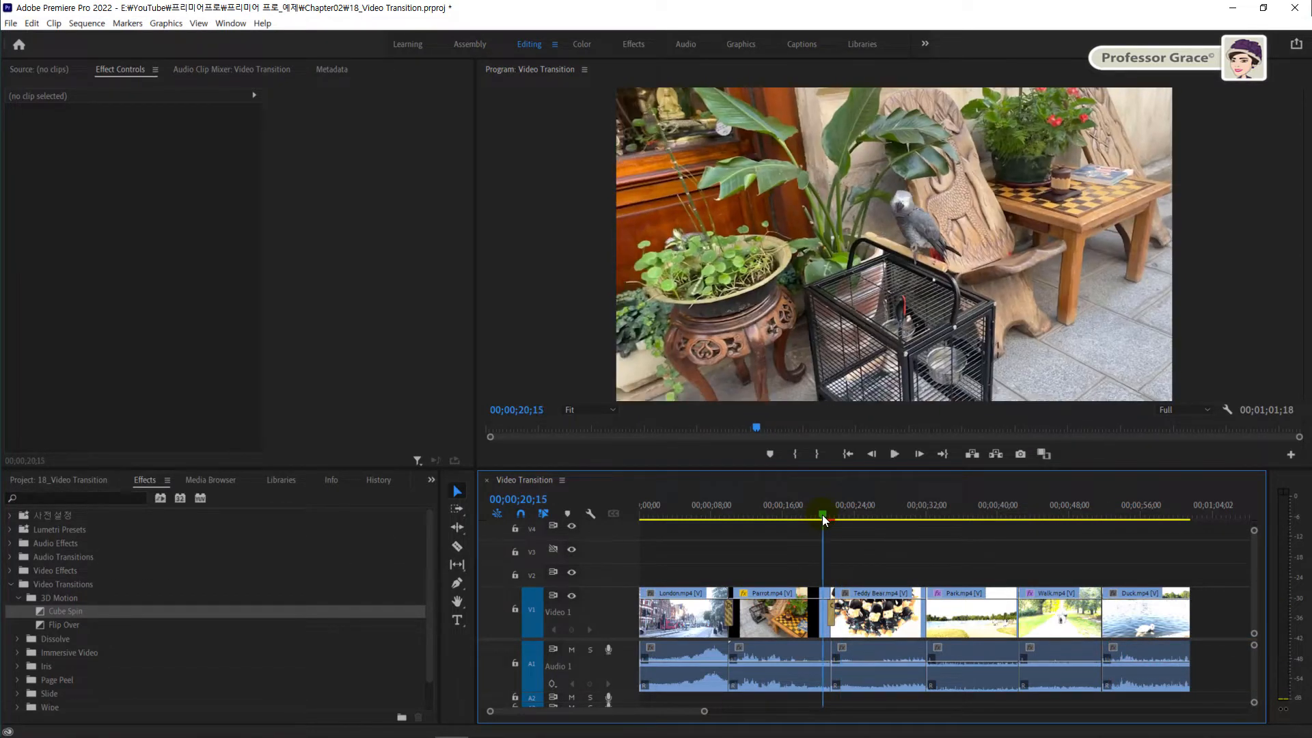
Select the Cube Spin transition between Parrot.mp4 and Teddy Bear.mp4 and show the actual sources in its settings.
left_click(833, 618)
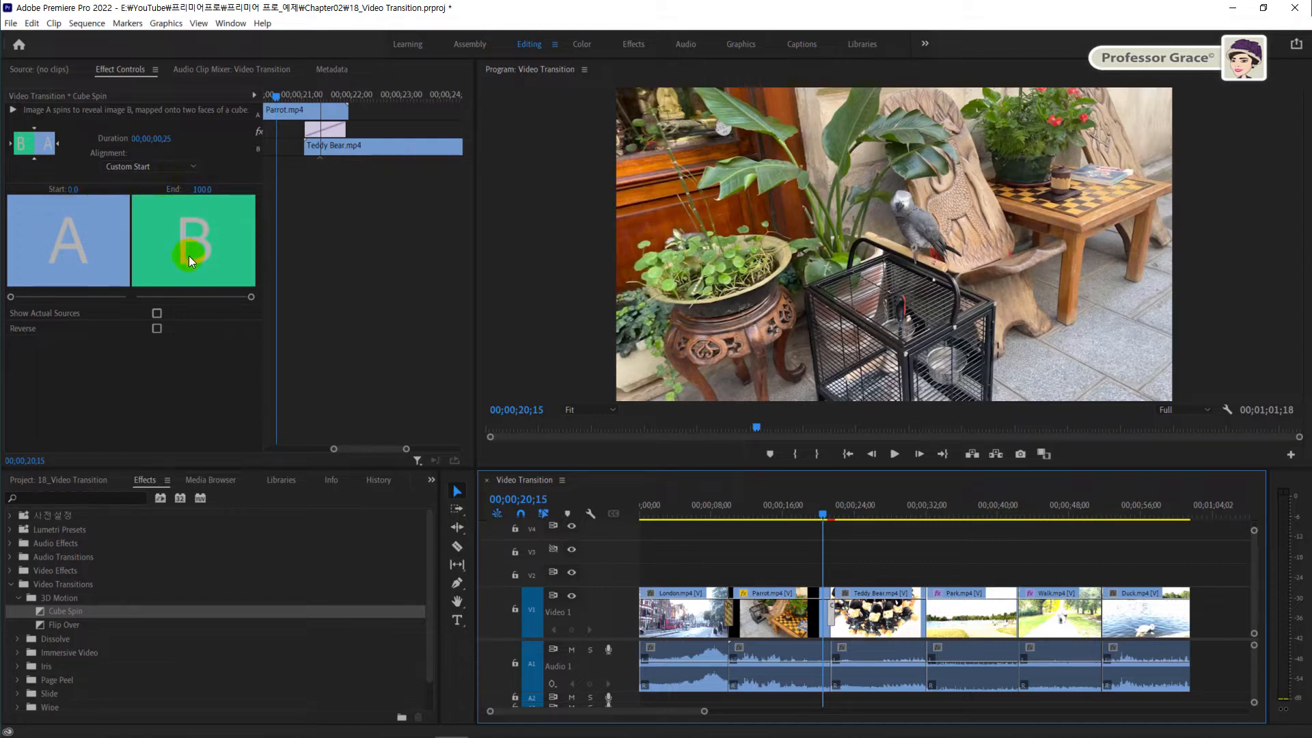
left_click(157, 313)
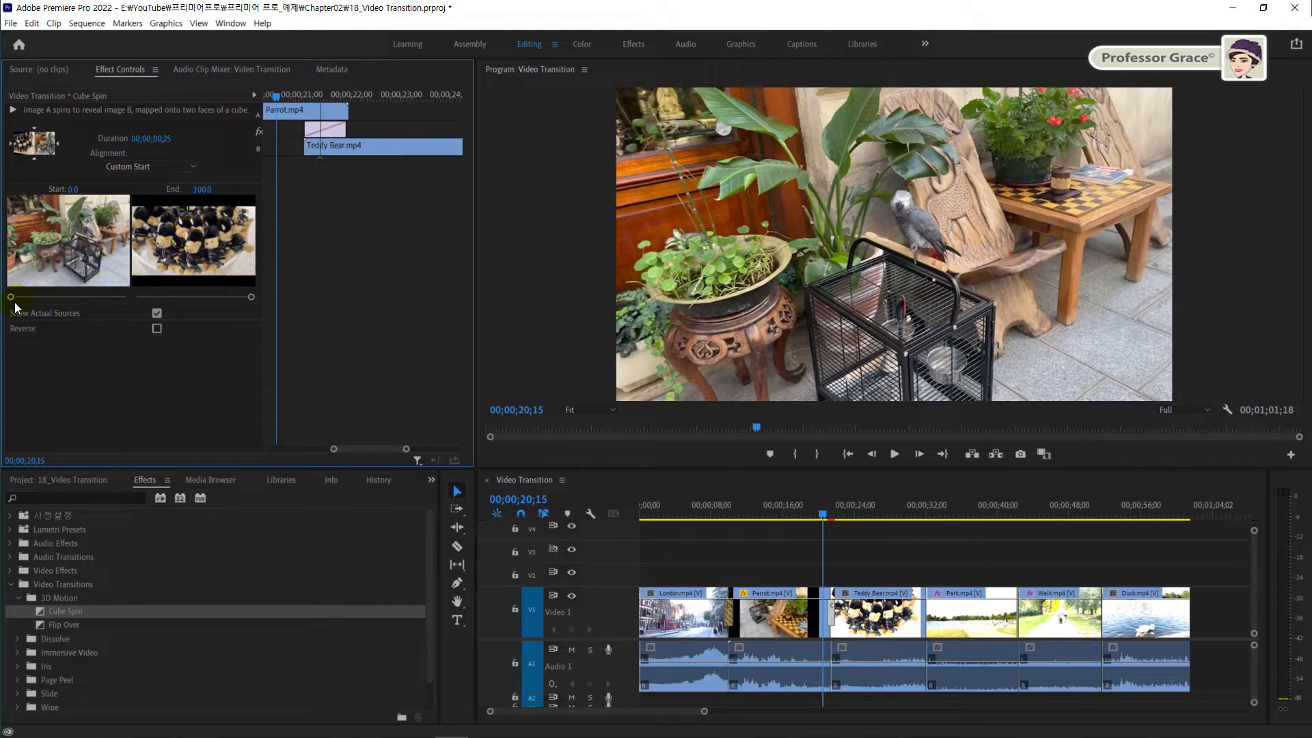
Try a Cube Spin start of 39.6 and end of 80.5, and restore them to 0 and 100.
left_click_drag(11, 296, 57, 302)
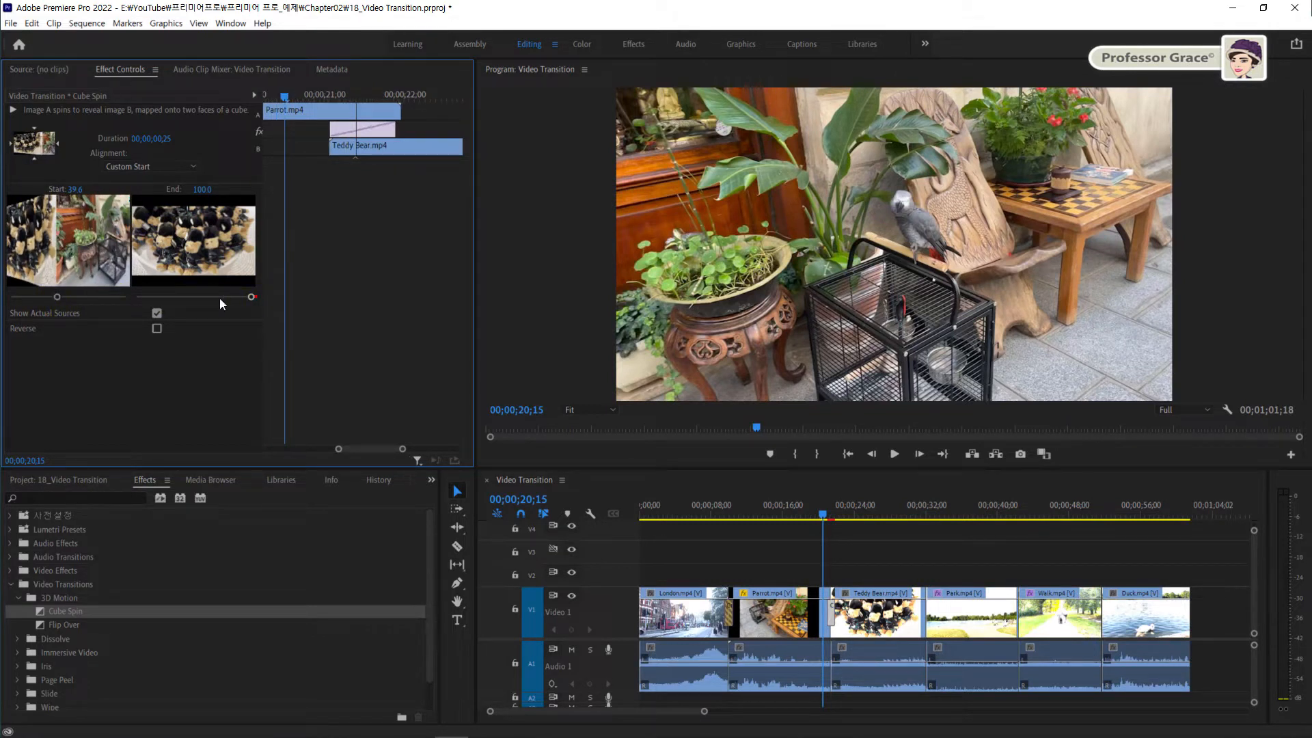
mouse_move(248, 297)
left_mouse_down()
mouse_move(182, 298)
mouse_move(256, 298)
left_mouse_up()
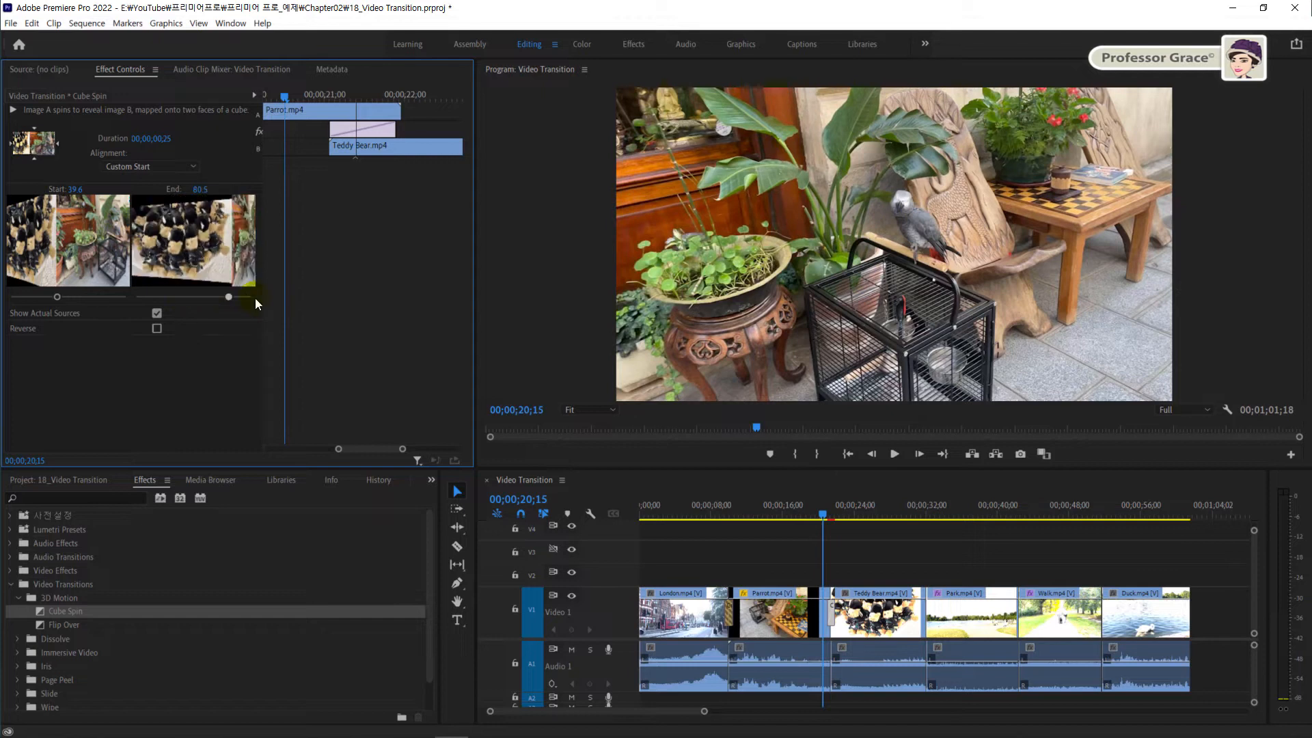
left_click_drag(58, 297, 11, 297)
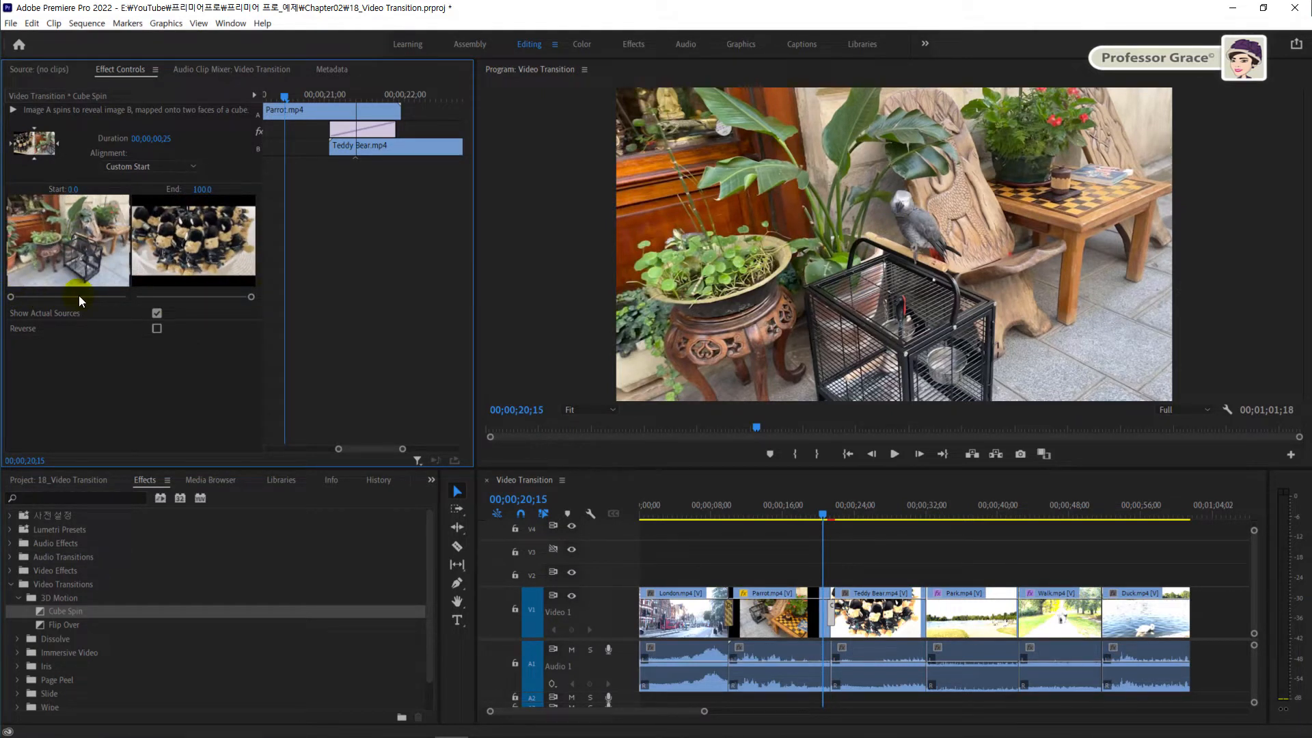
Preview the Cube Spin across the Parrot–Teddy Bear cut with Reverse enabled, and disable Reverse again.
left_click(157, 331)
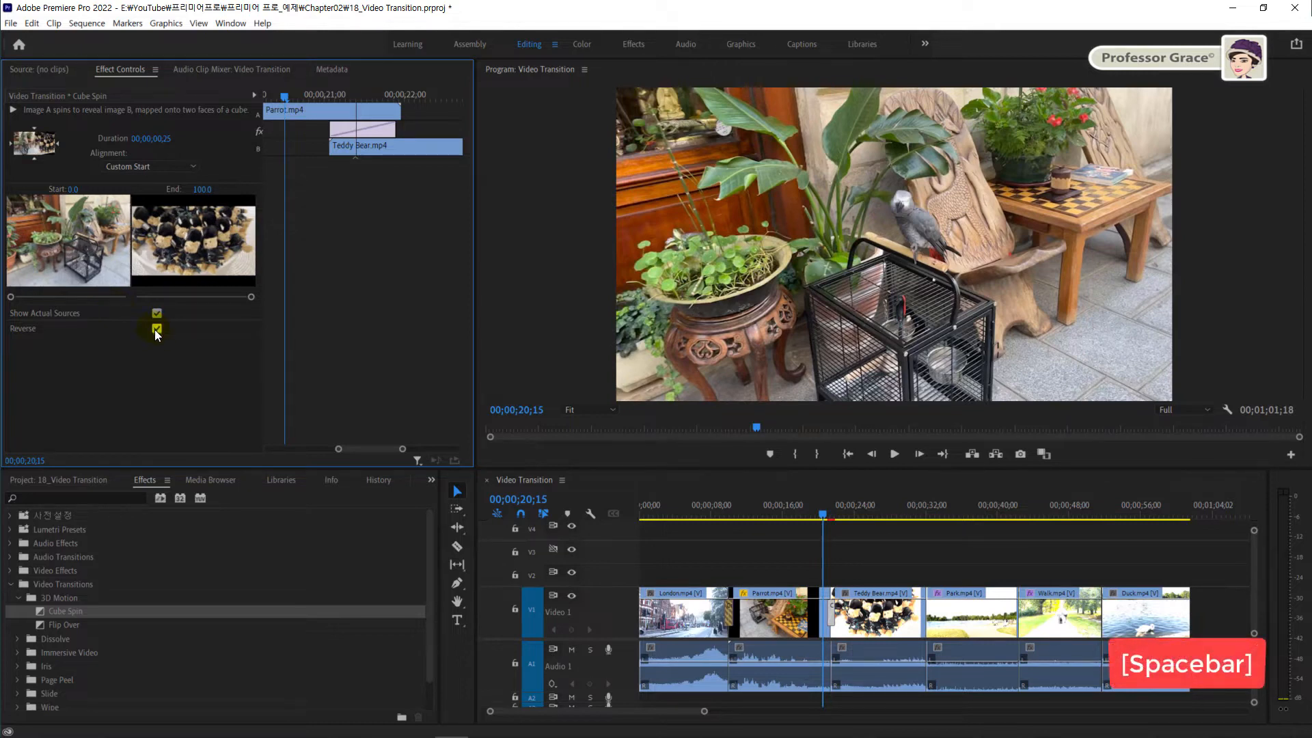
left_click(821, 519)
key("space")
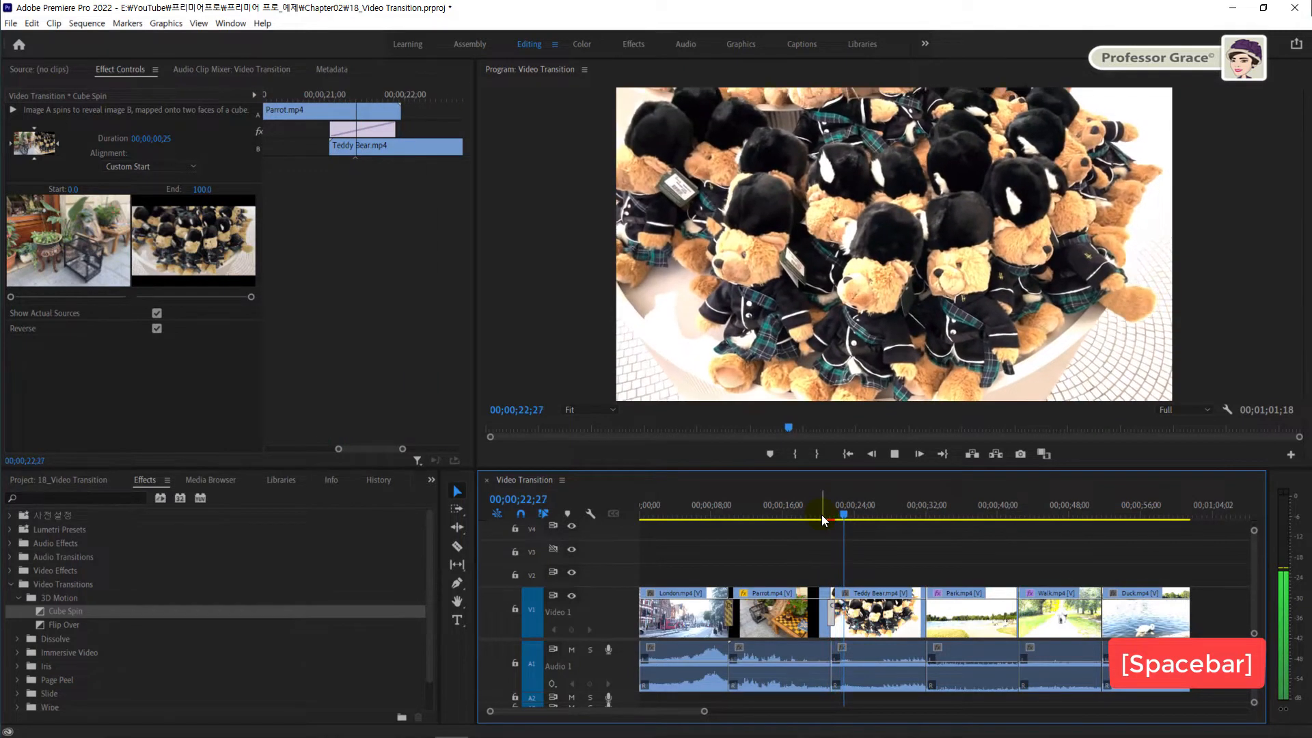
key("space")
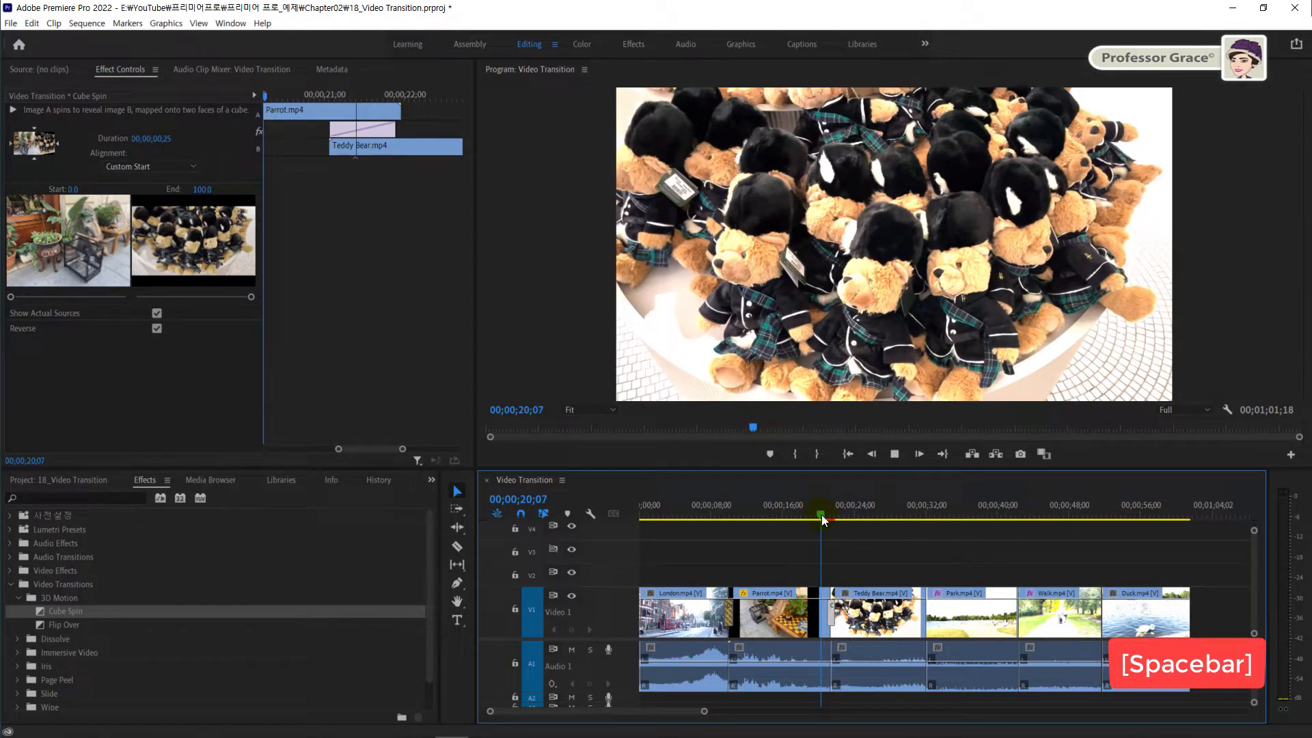
left_click(823, 515)
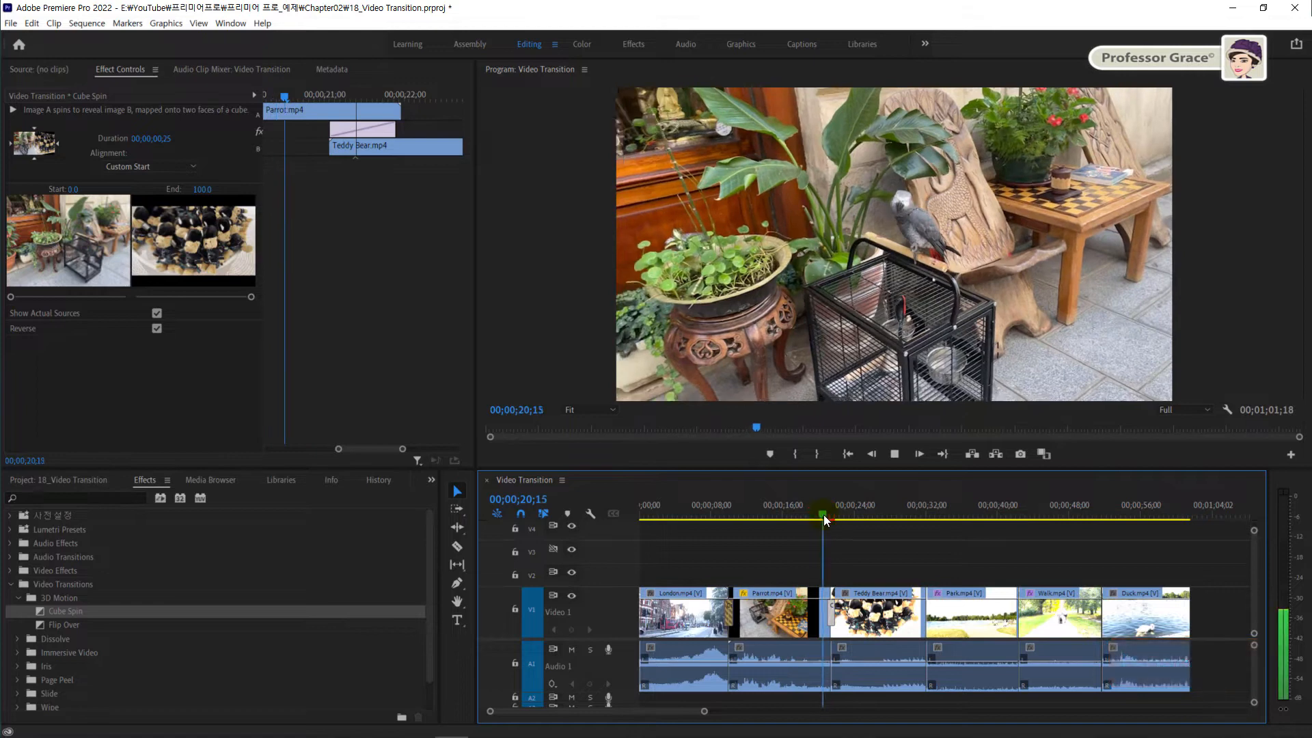
key("space")
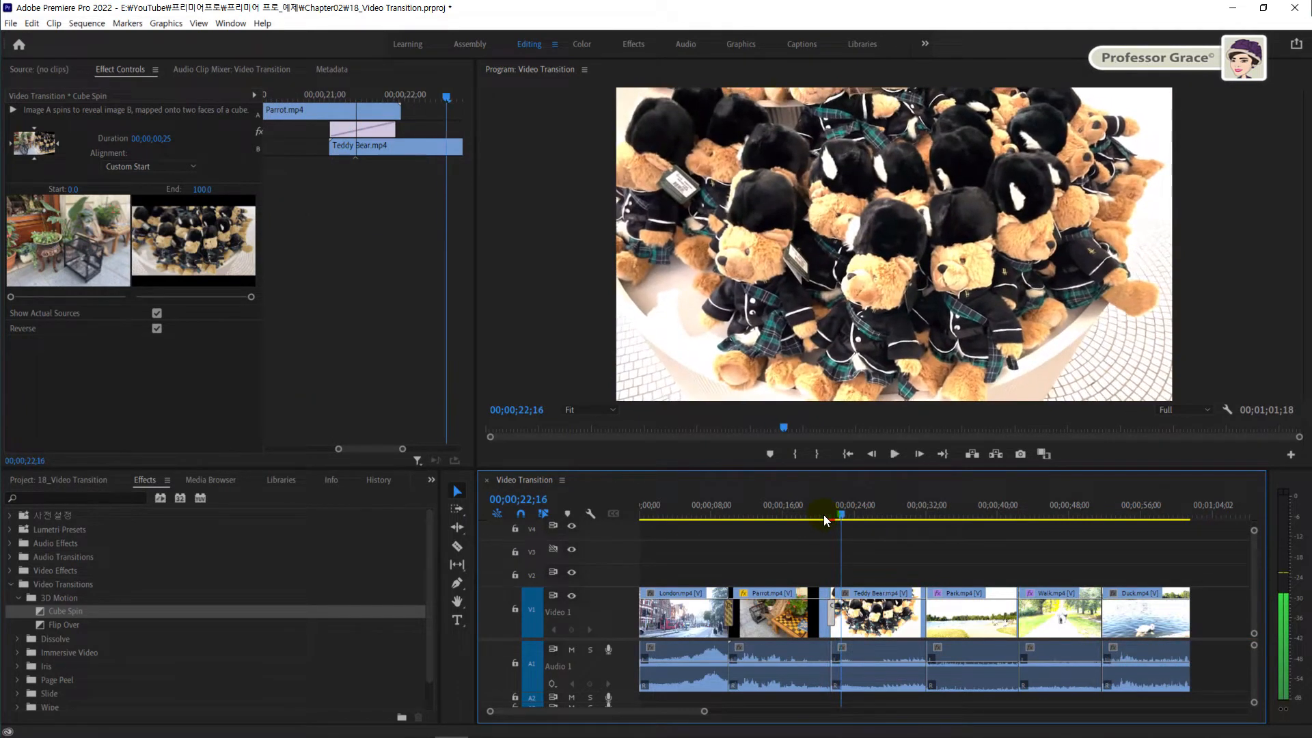
left_click(157, 329)
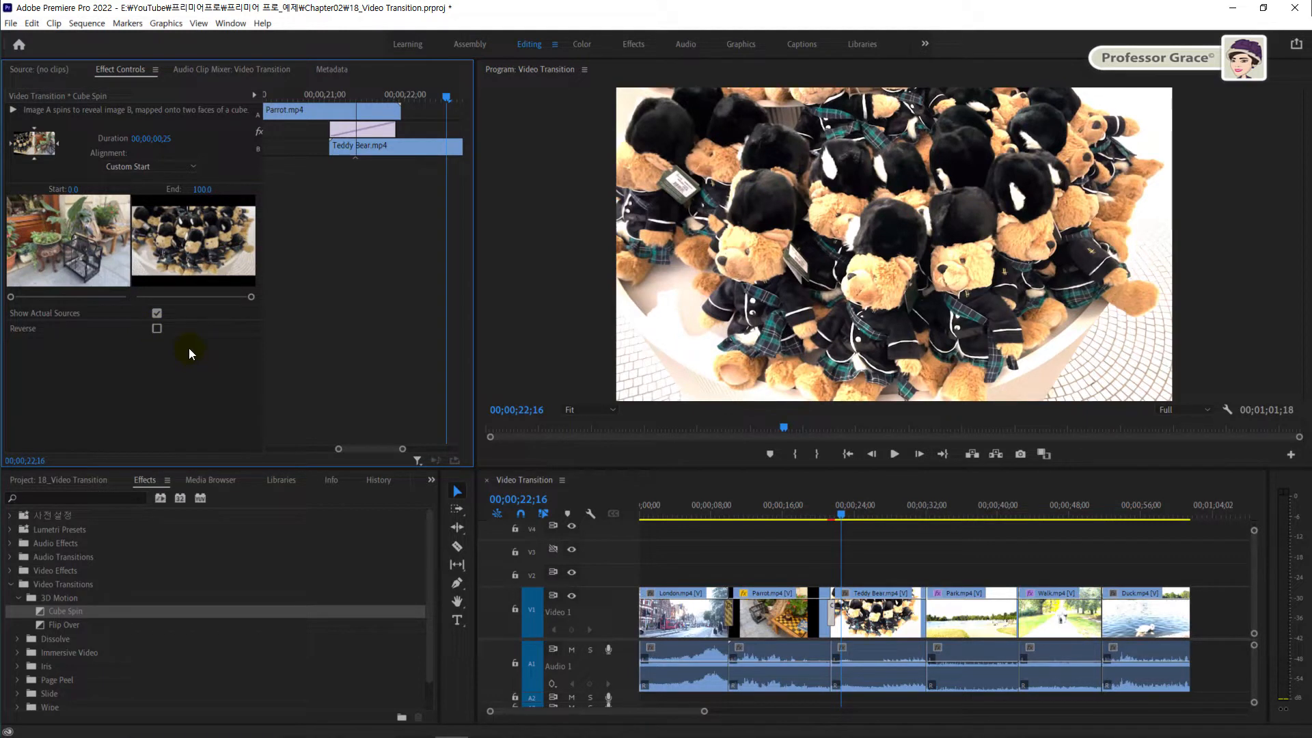
Change the Cube Spin direction to rotate vertically from the bottom edge and play across the Parrot–Teddy Bear cut to preview it.
left_click(30, 148)
left_click(34, 161)
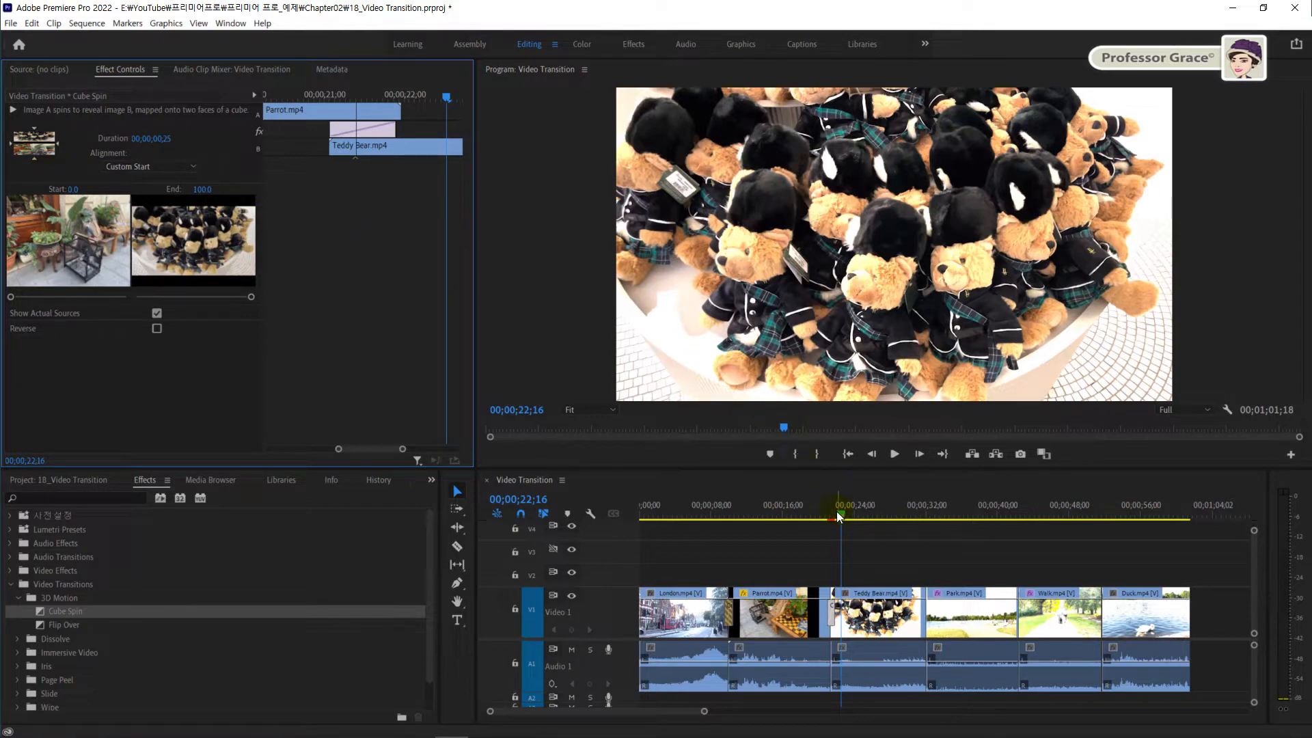
left_click(814, 514)
key("space")
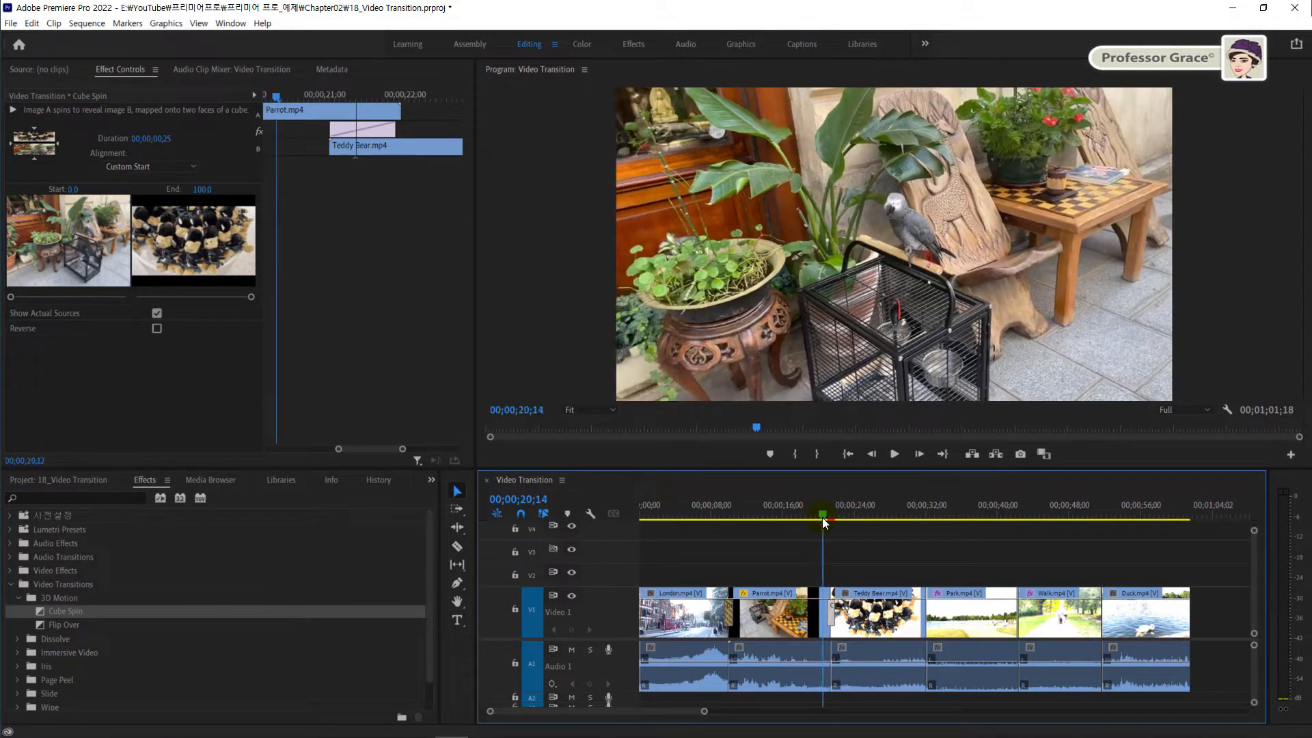
key("space")
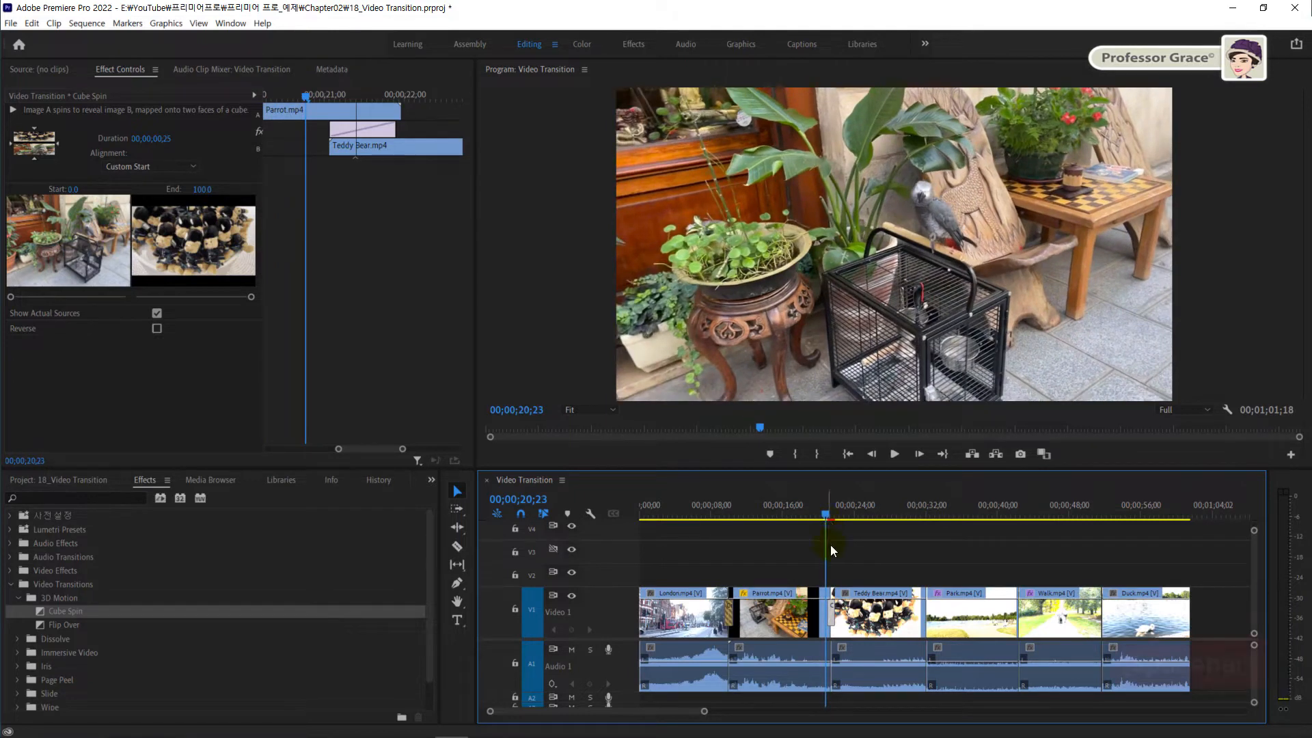
key("space")
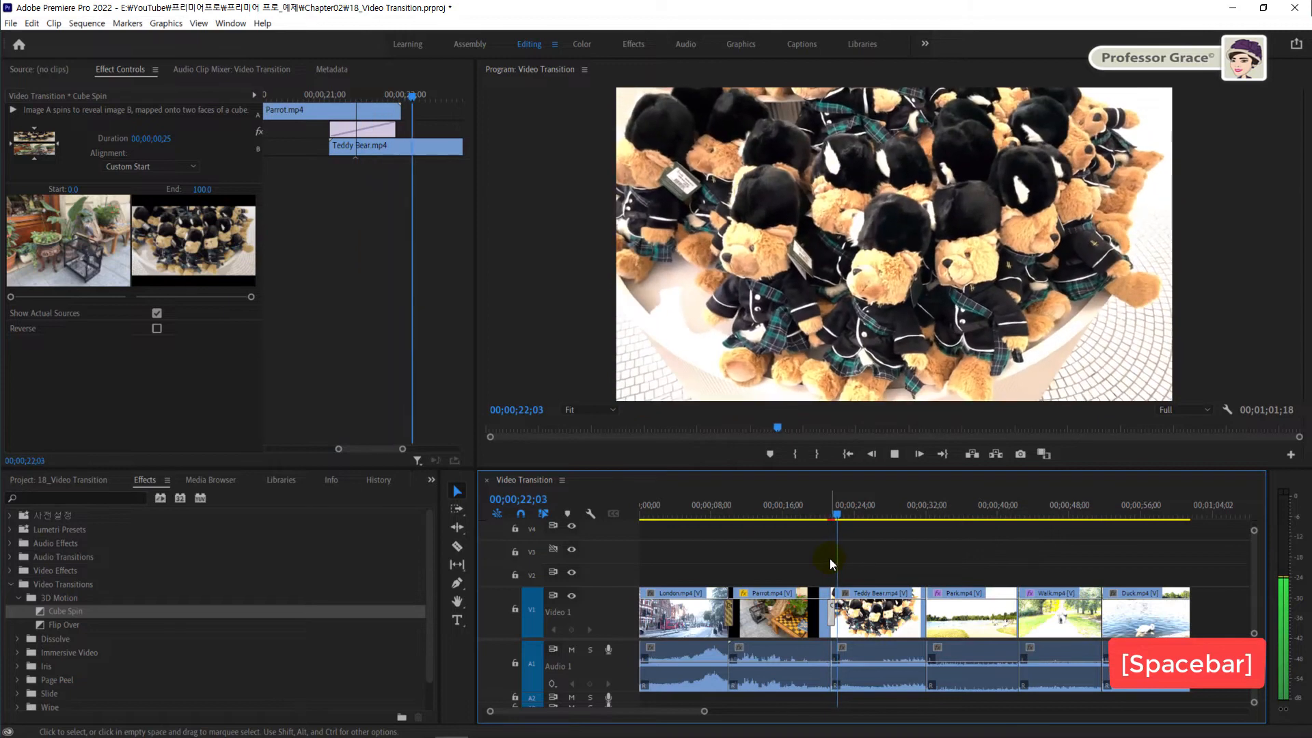
left_click(825, 518)
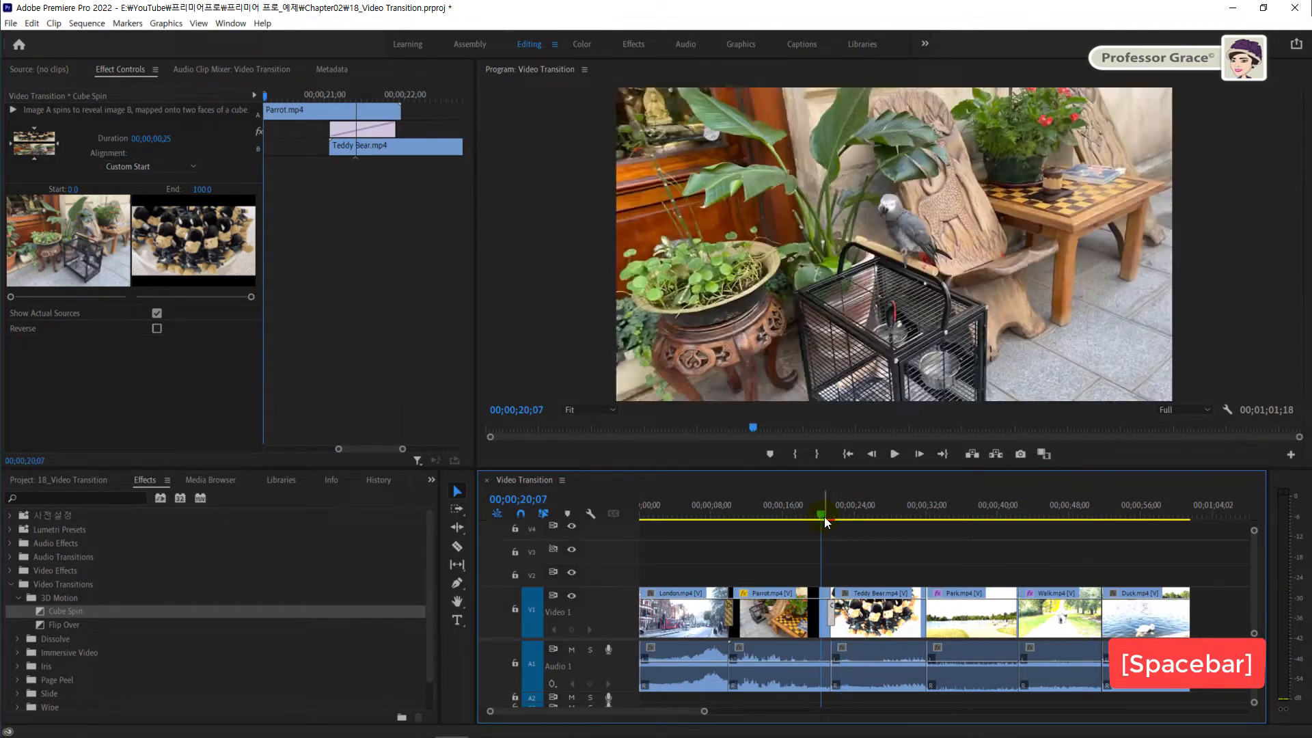
key("space")
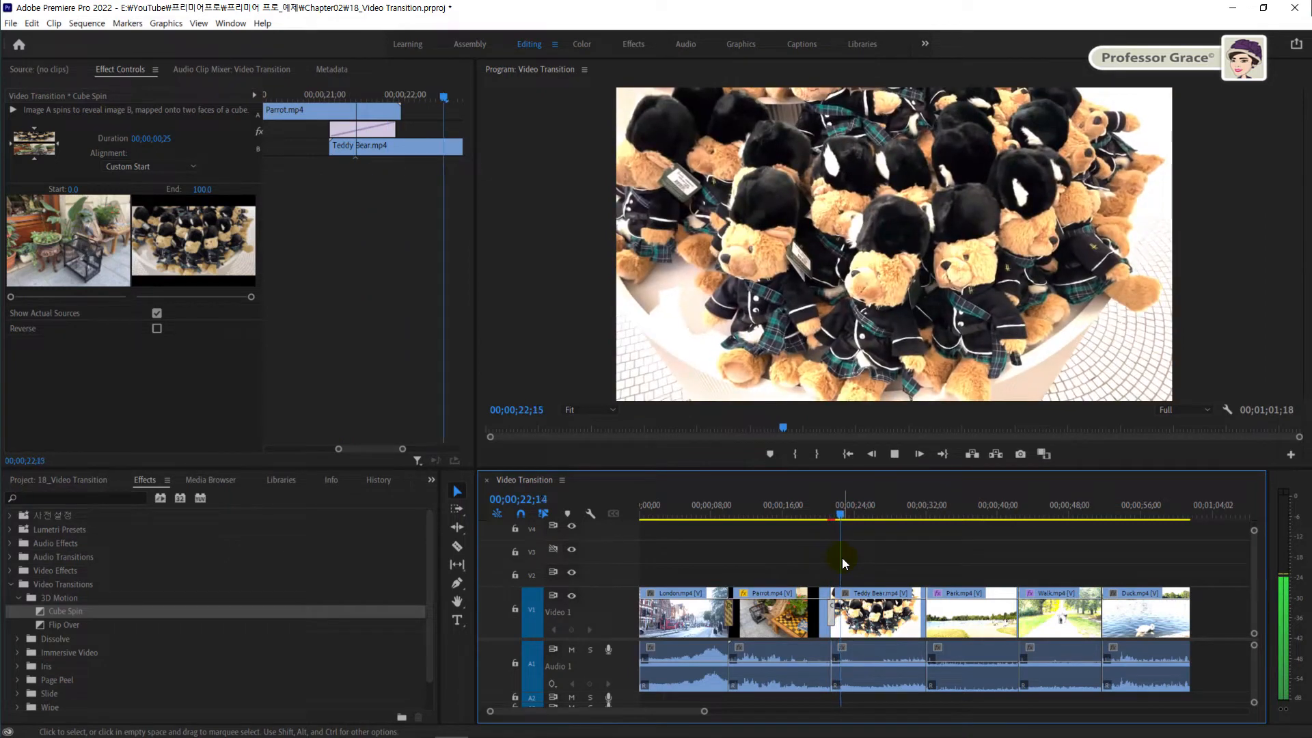
key("space")
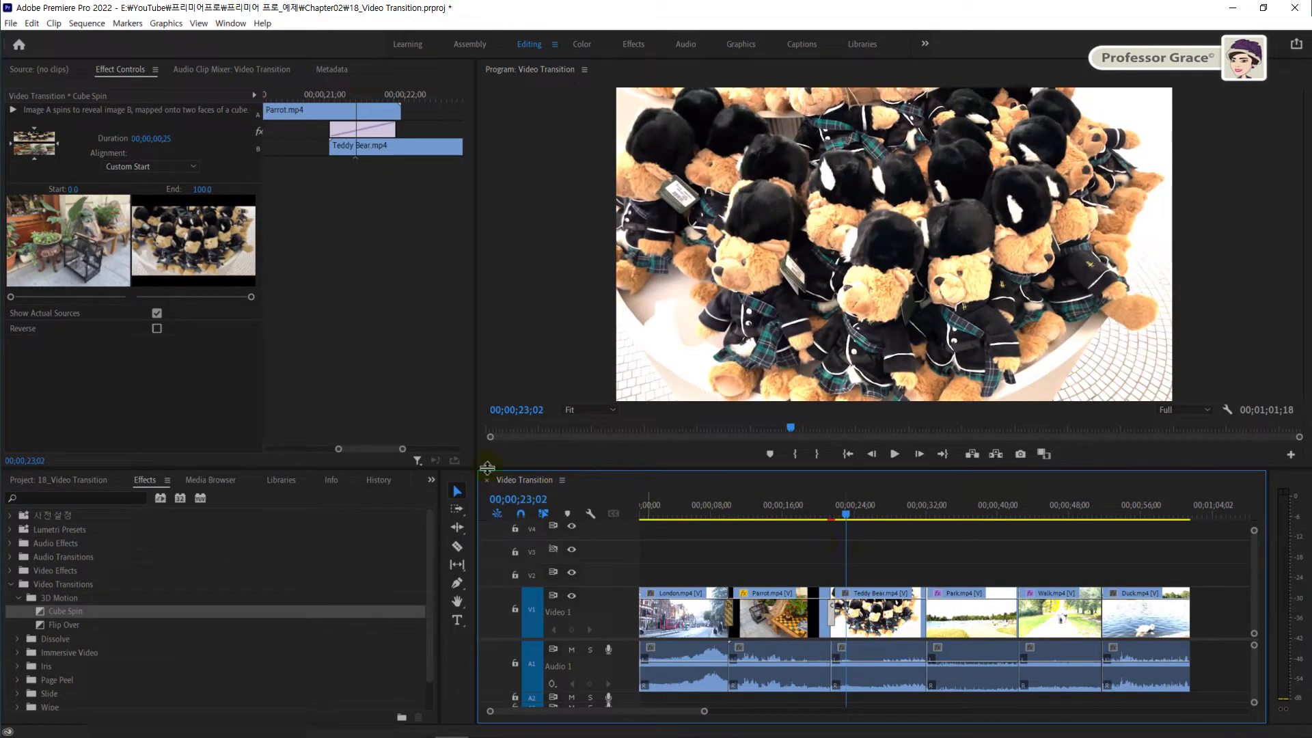
Apply the Slide transition from the Slide group to the cut between Teddy Bear.mp4 and Park.mp4.
left_click(18, 597)
left_click(19, 666)
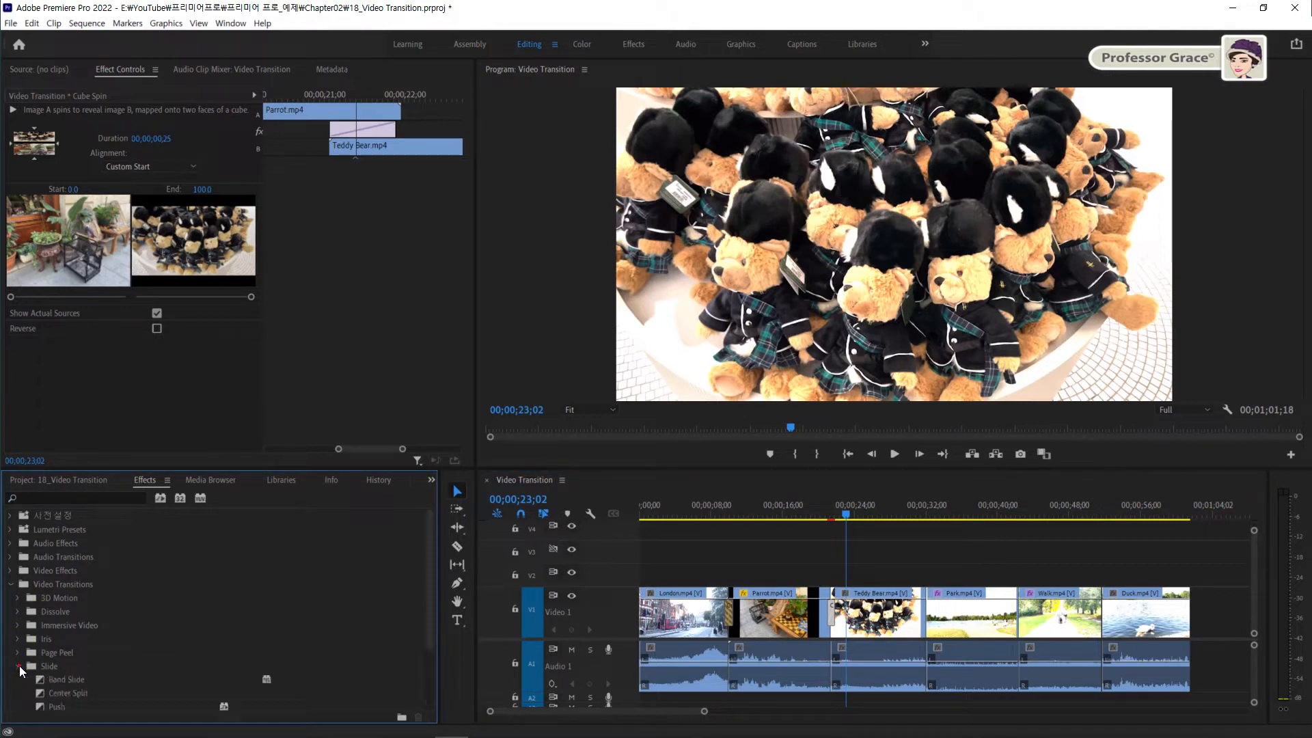
scroll(93, 650, "down", 2)
scroll(93, 650, "down", 1)
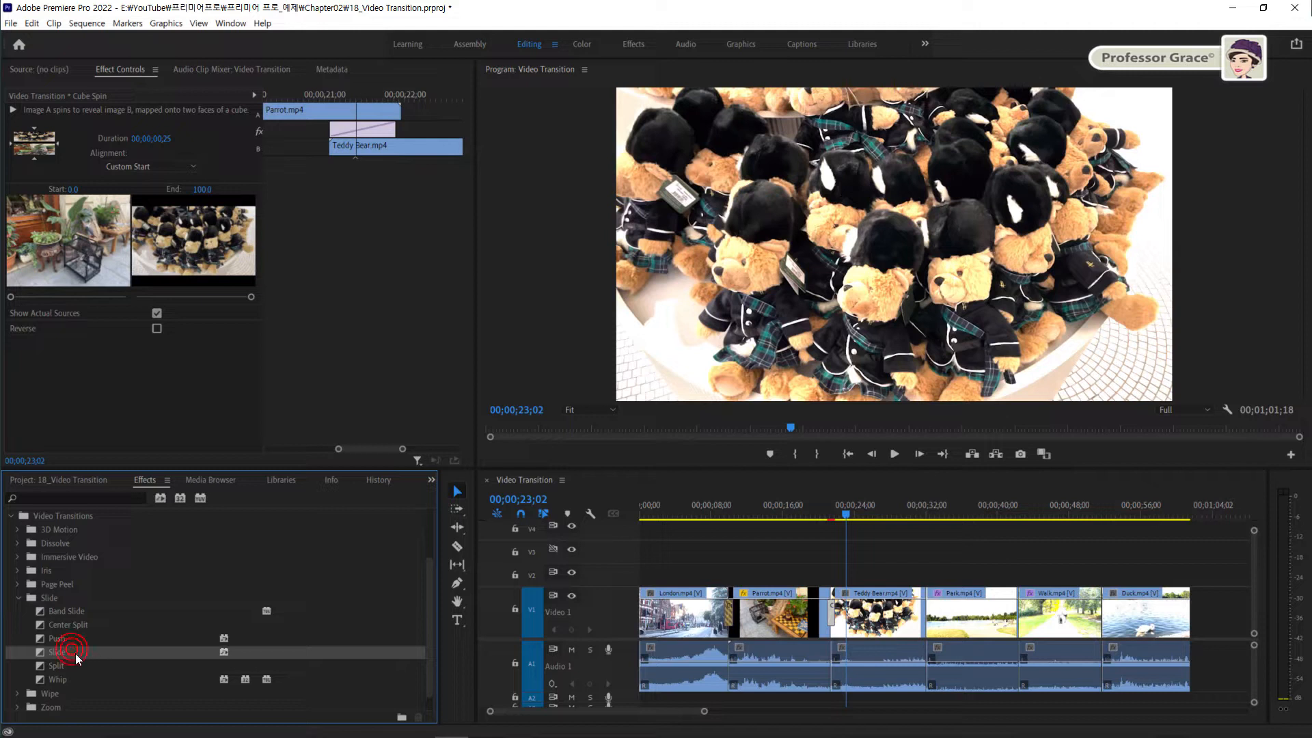
left_click_drag(87, 654, 922, 606)
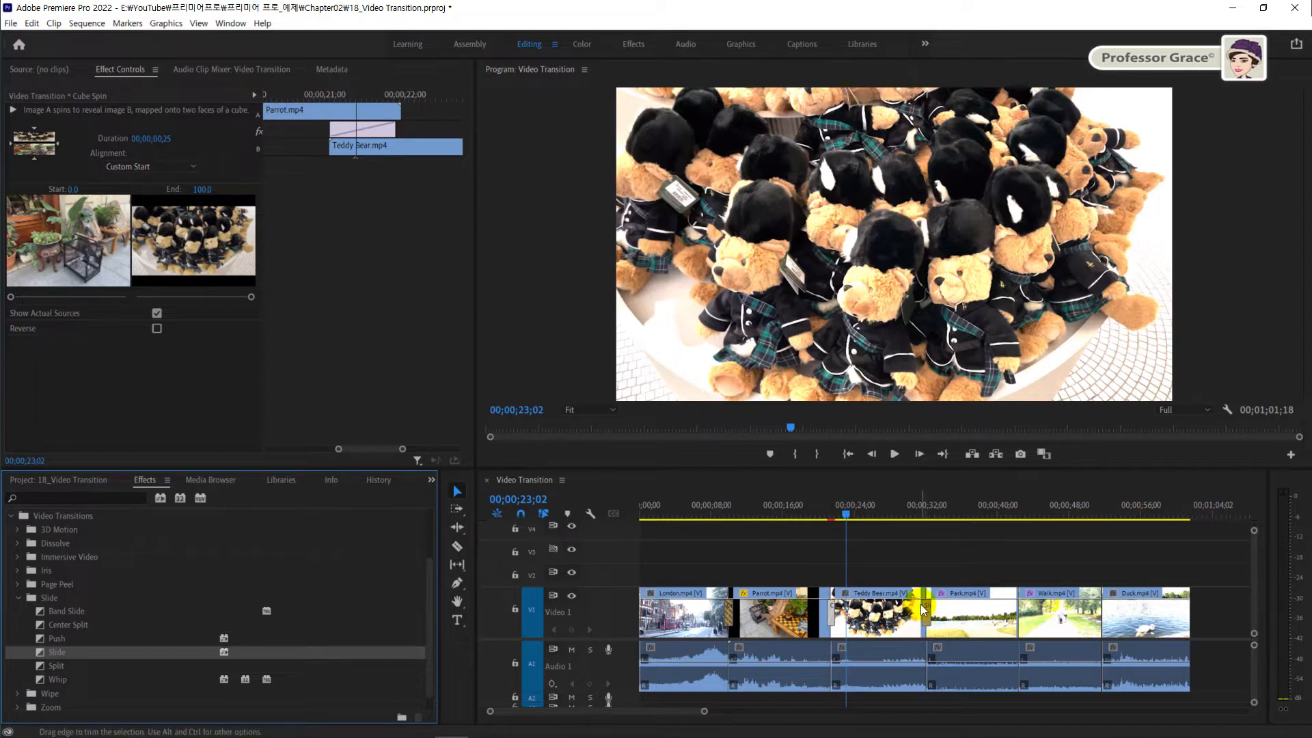
Play the sequence twice from just before the Teddy Bear–Park cut to preview the Slide transition.
left_click(916, 515)
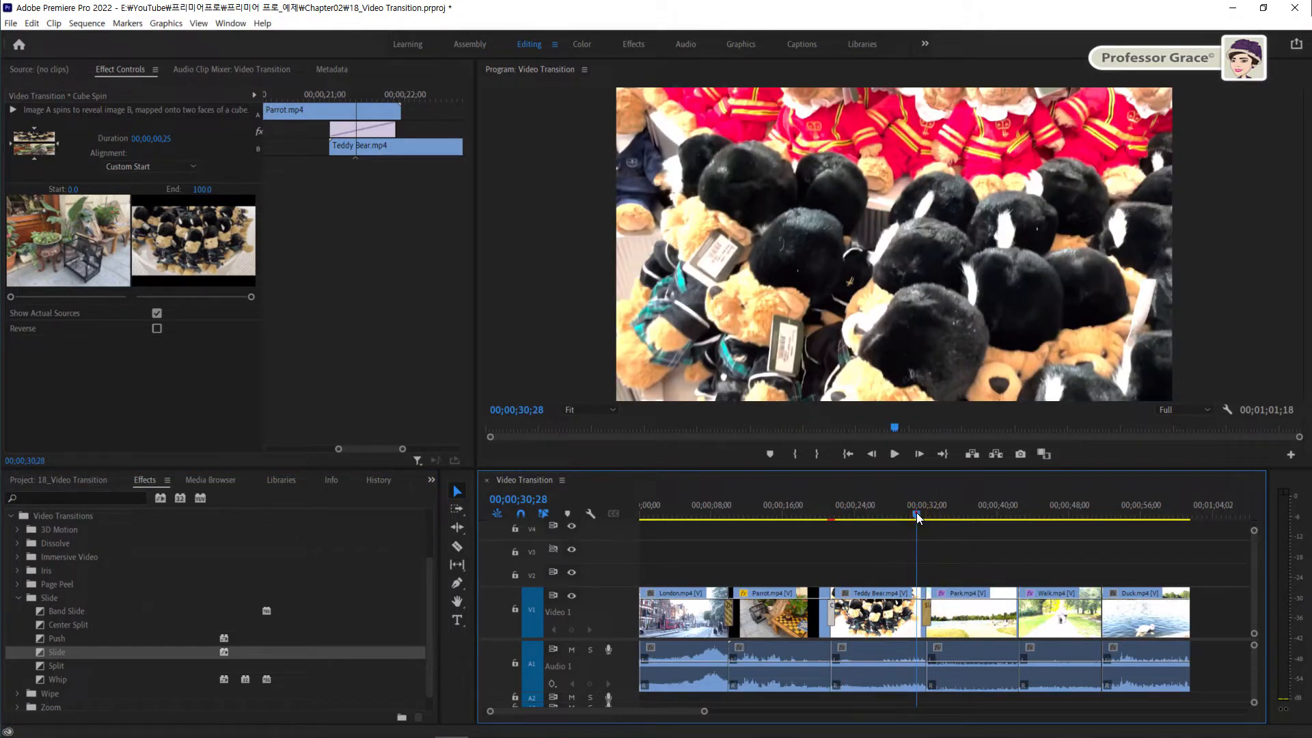
left_click_drag(916, 514, 917, 514)
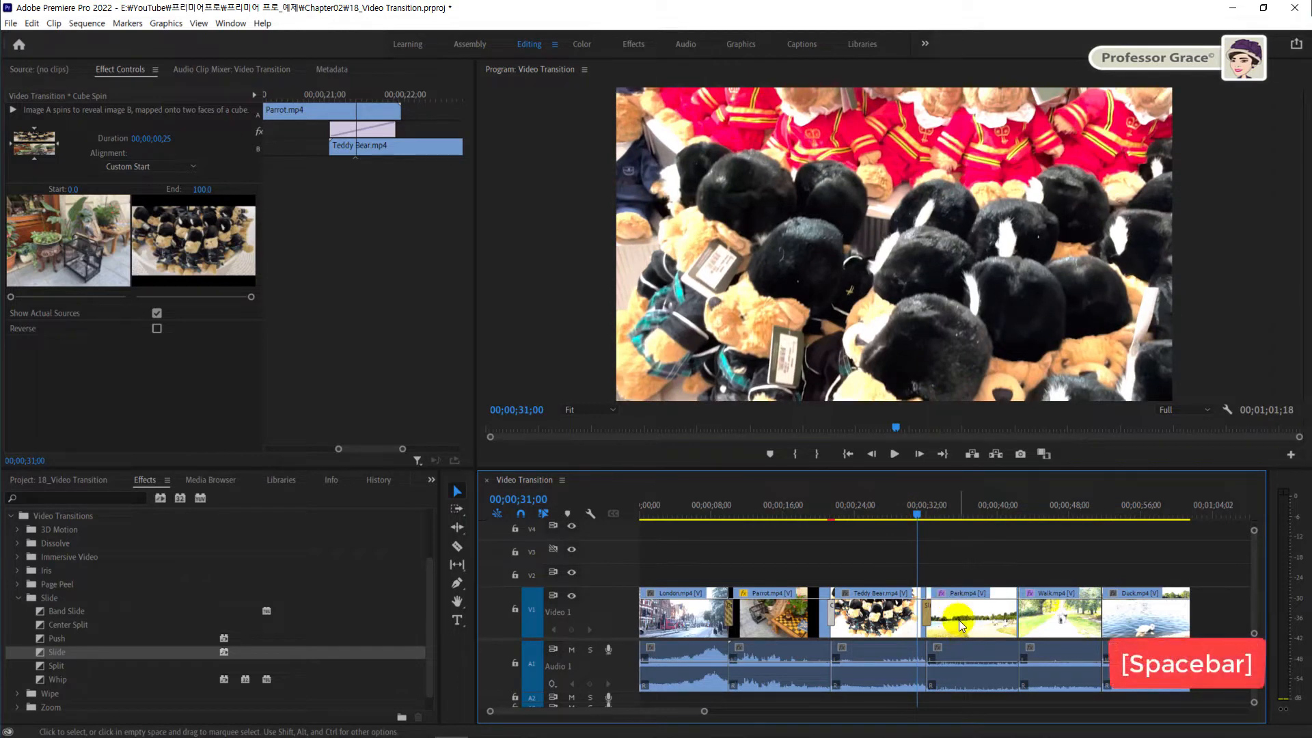
key("space")
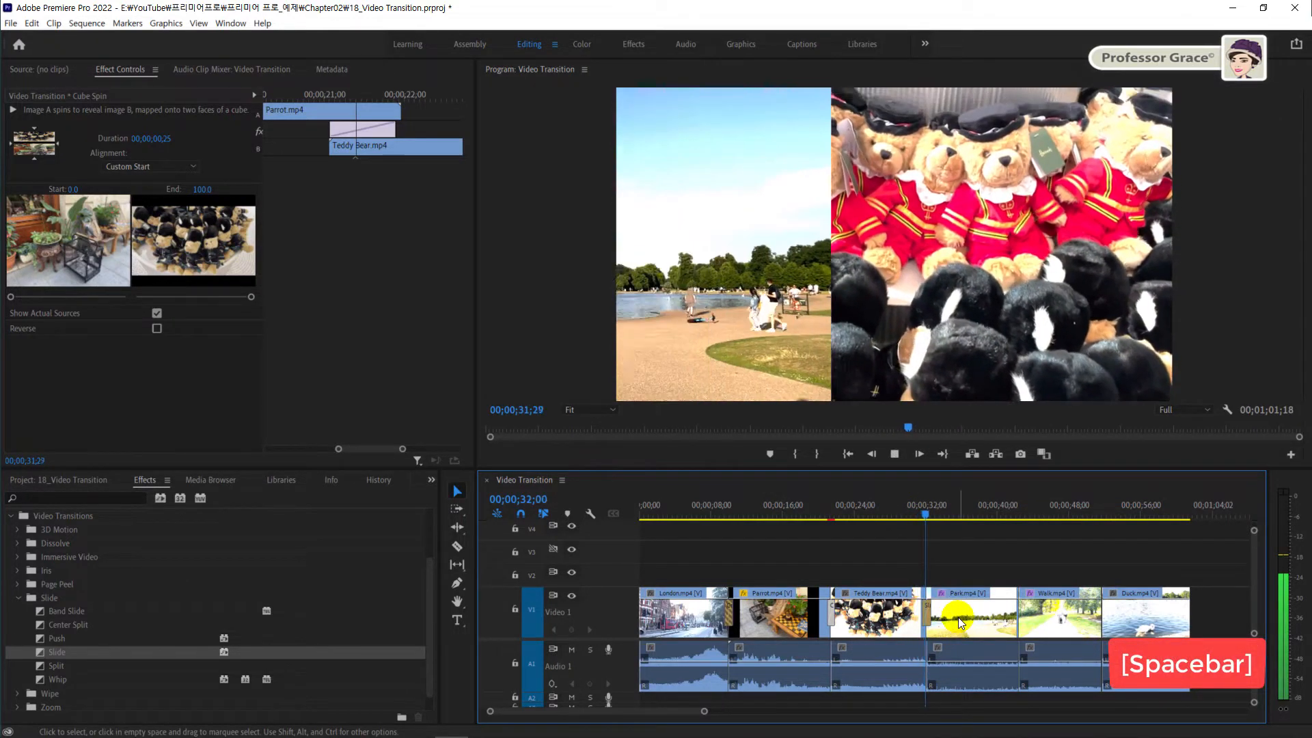
key("space")
left_click(916, 515)
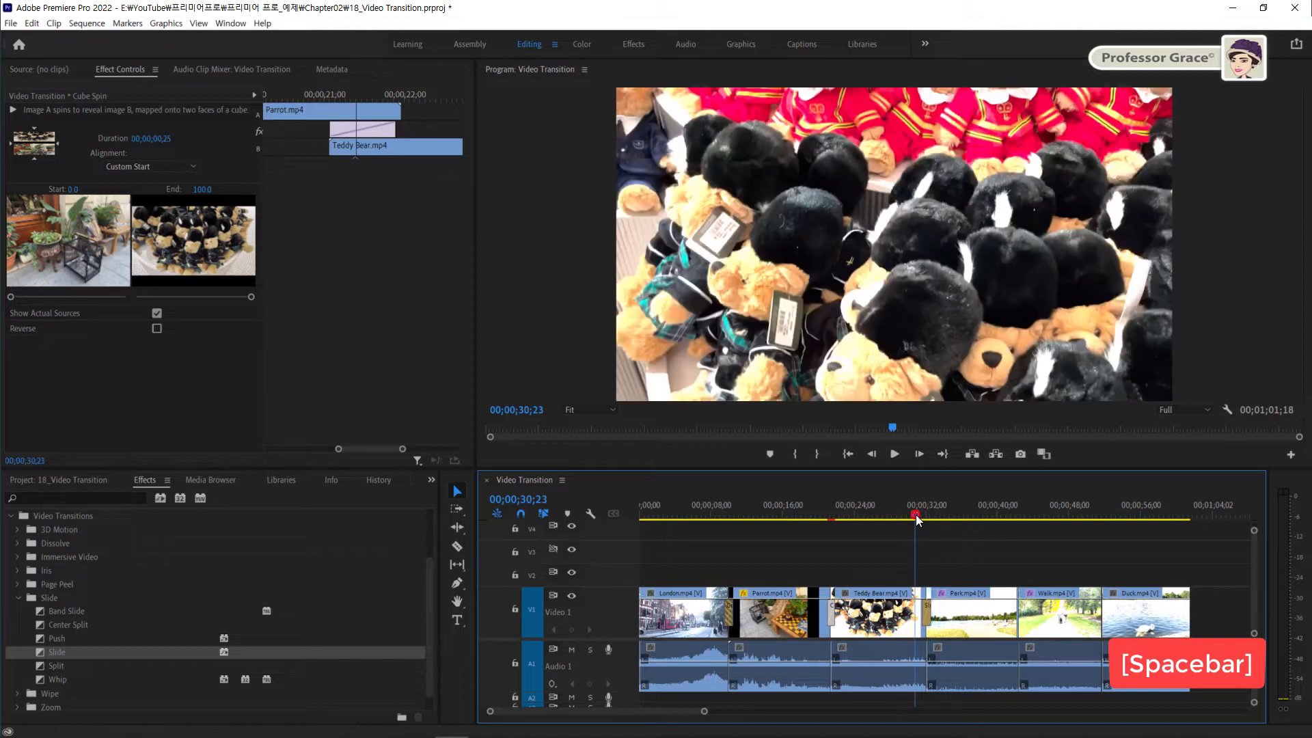
key("space")
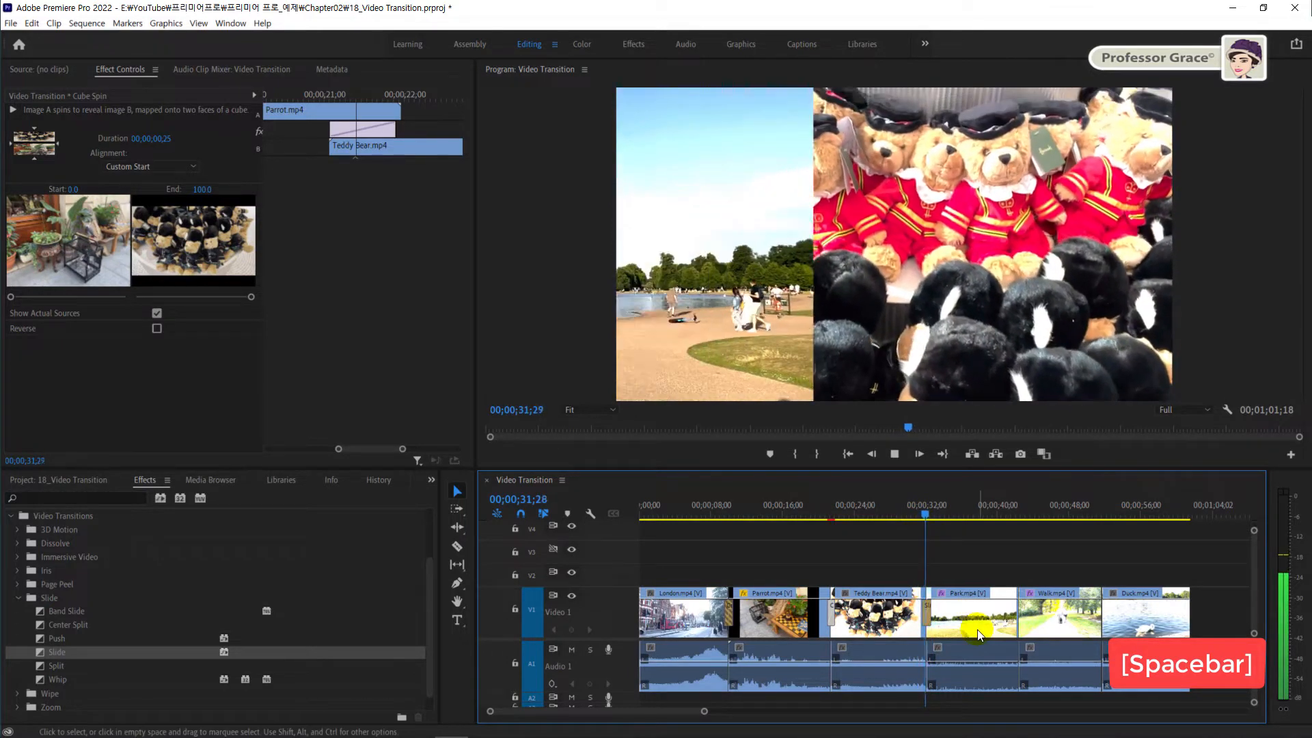
key("space")
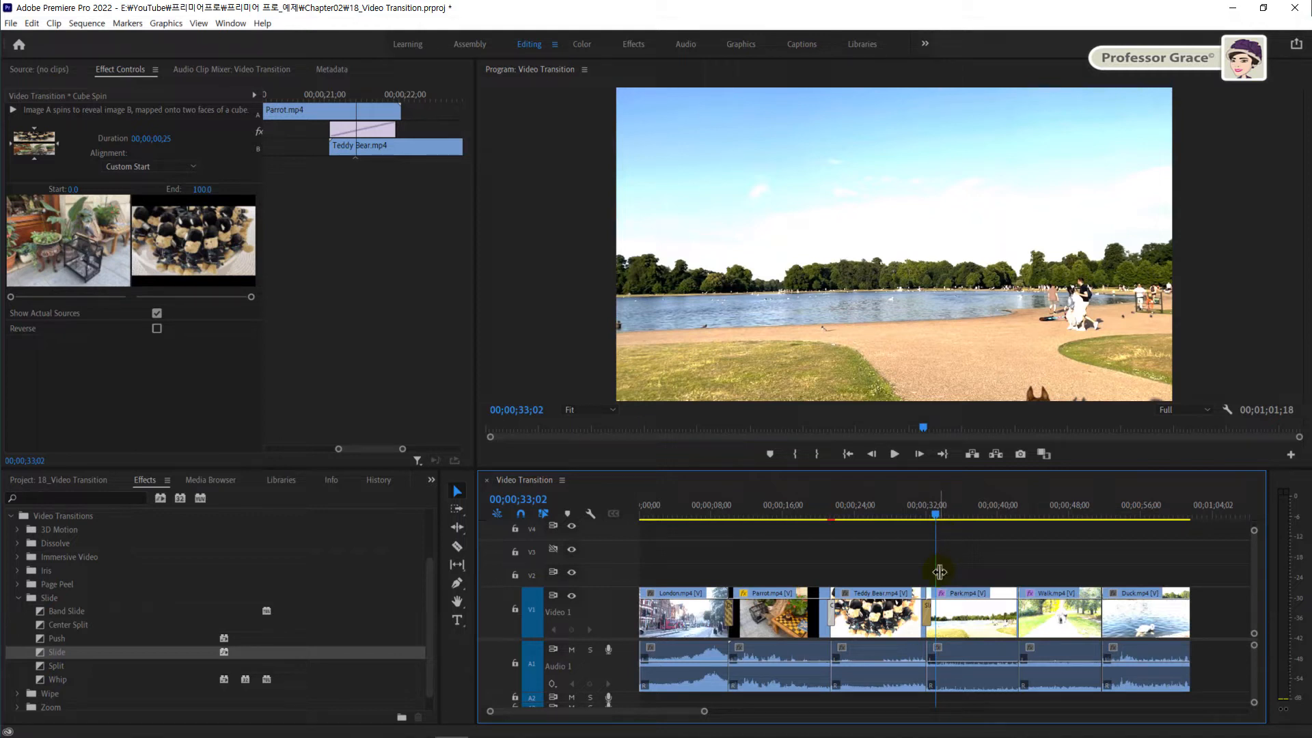
Place the playhead at 00;00;32;04 within the Slide transition and set that transition's border width to 30.
left_click_drag(937, 514, 929, 523)
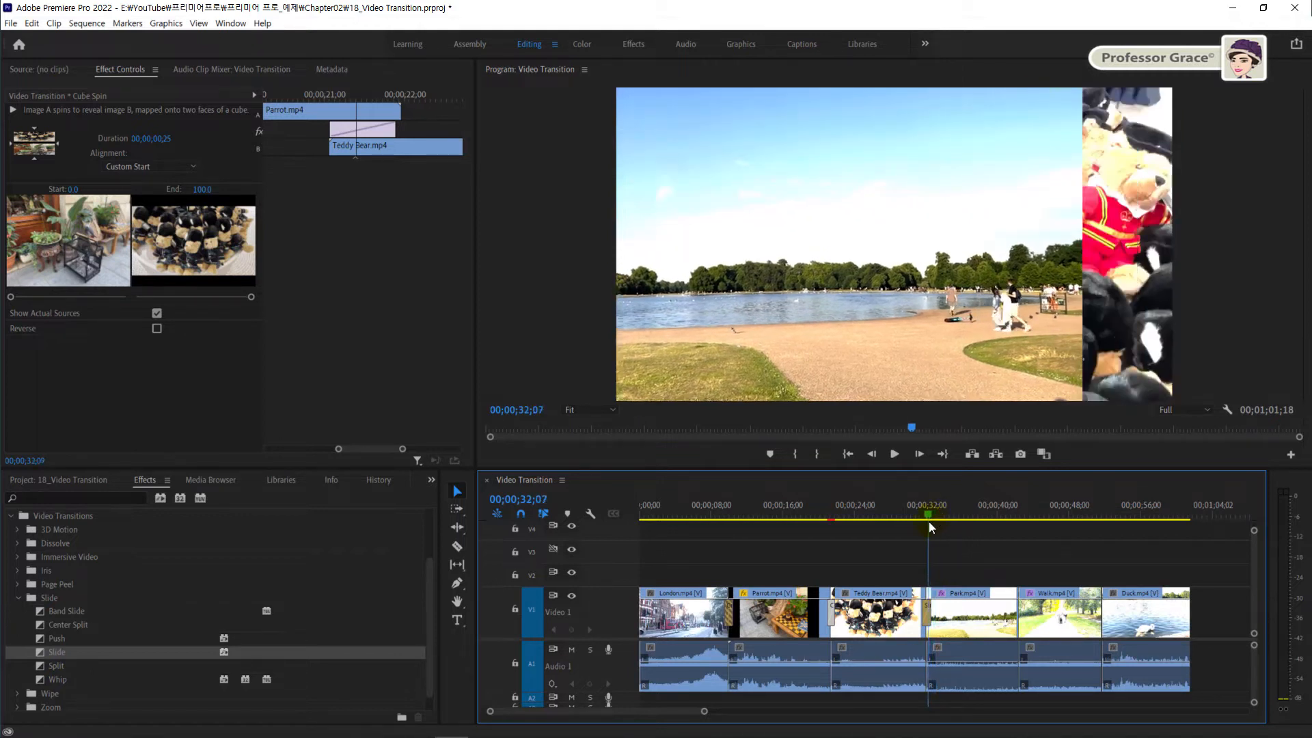
left_click(925, 613)
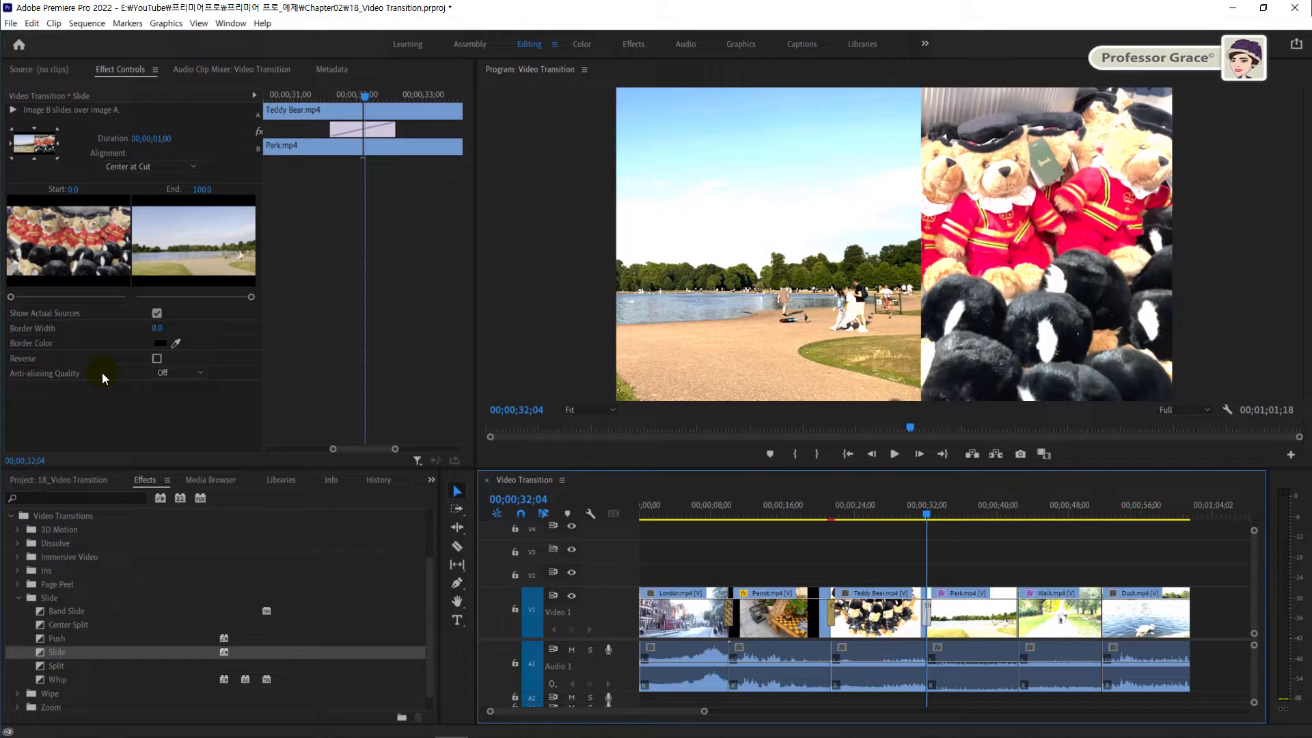
left_click(164, 327)
type("30")
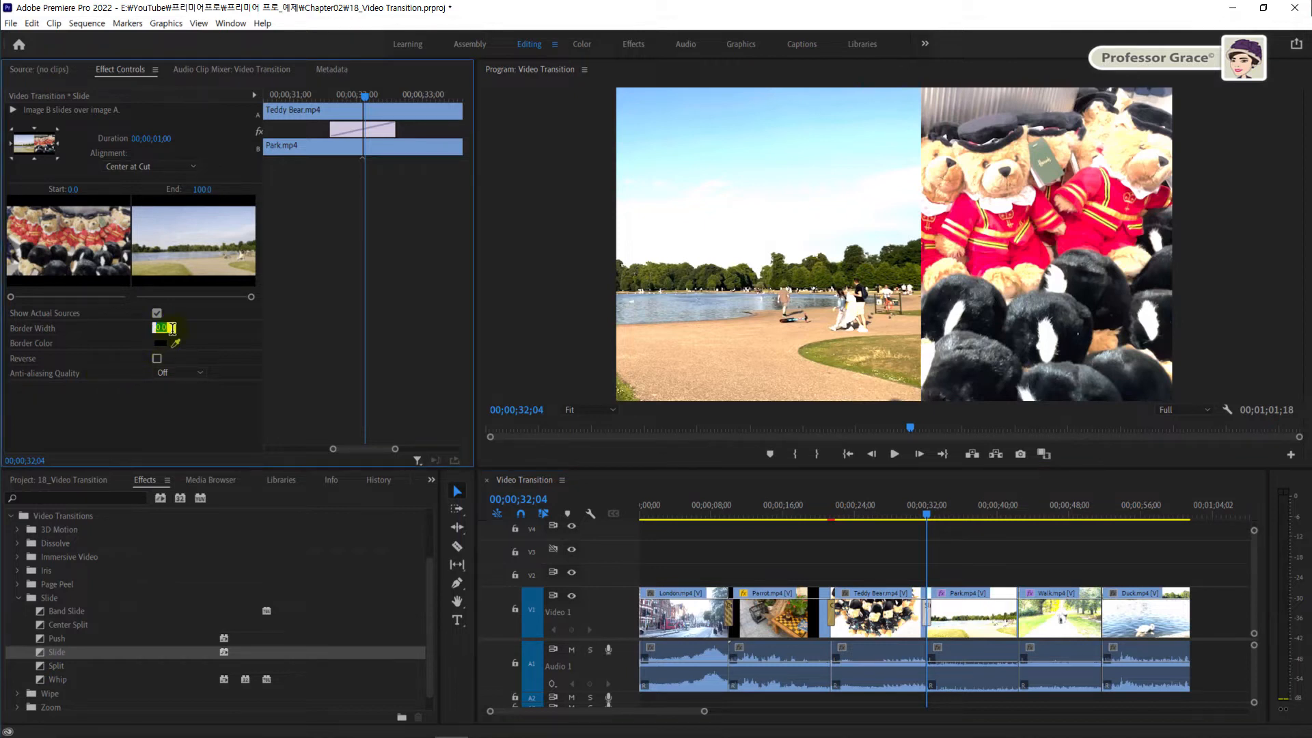
key("Return")
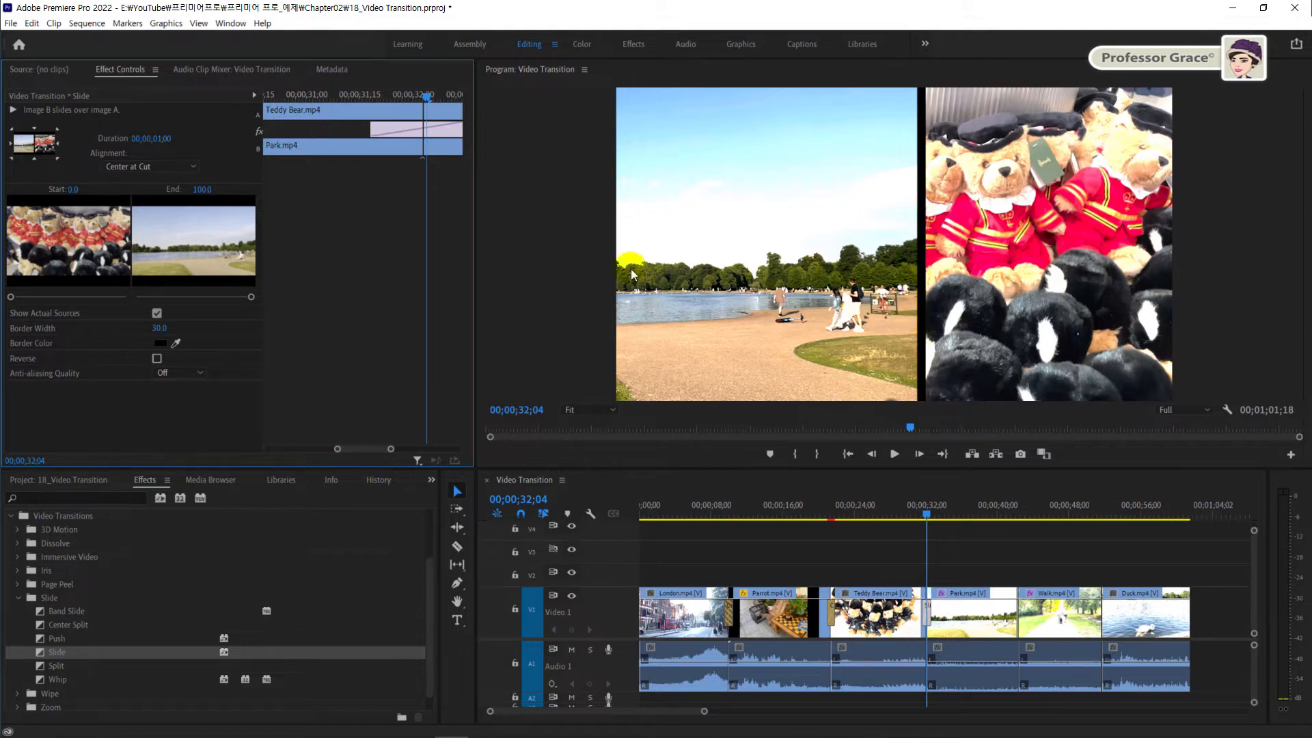
Set the Slide transition's border color to turquoise.
left_click(161, 343)
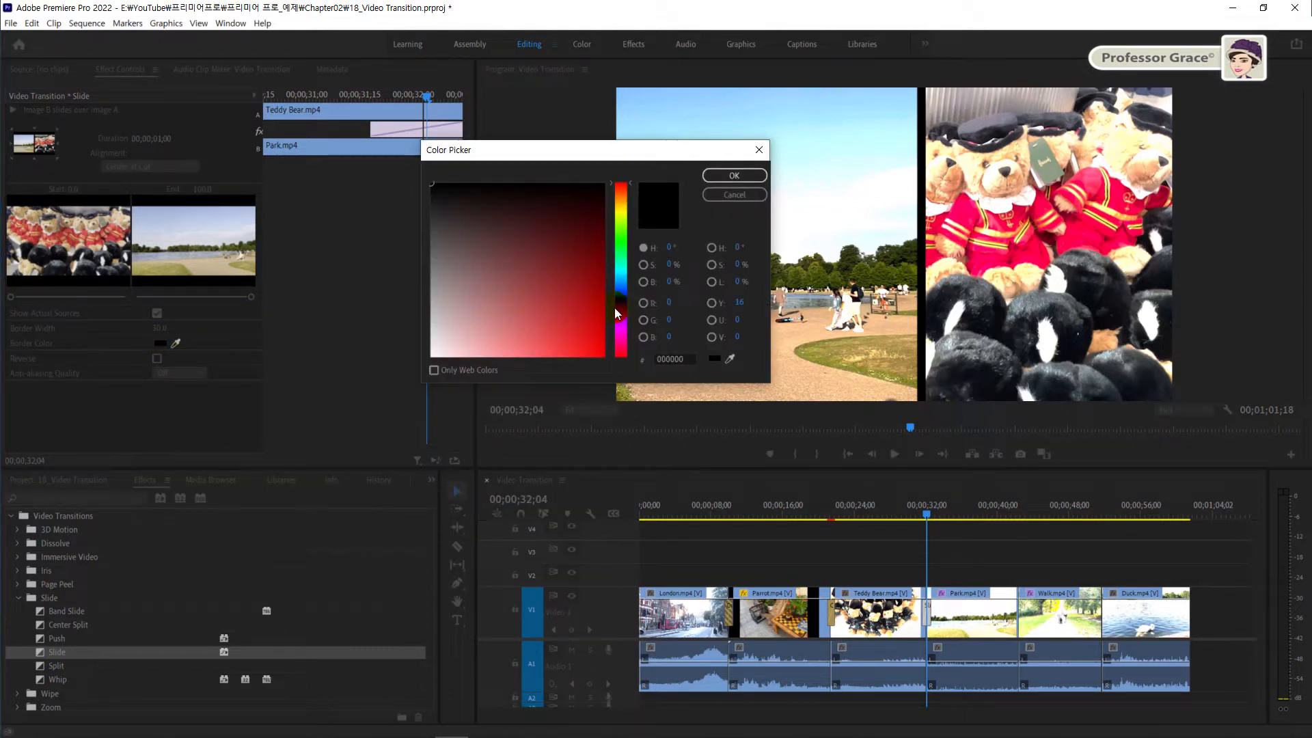
left_click(629, 253)
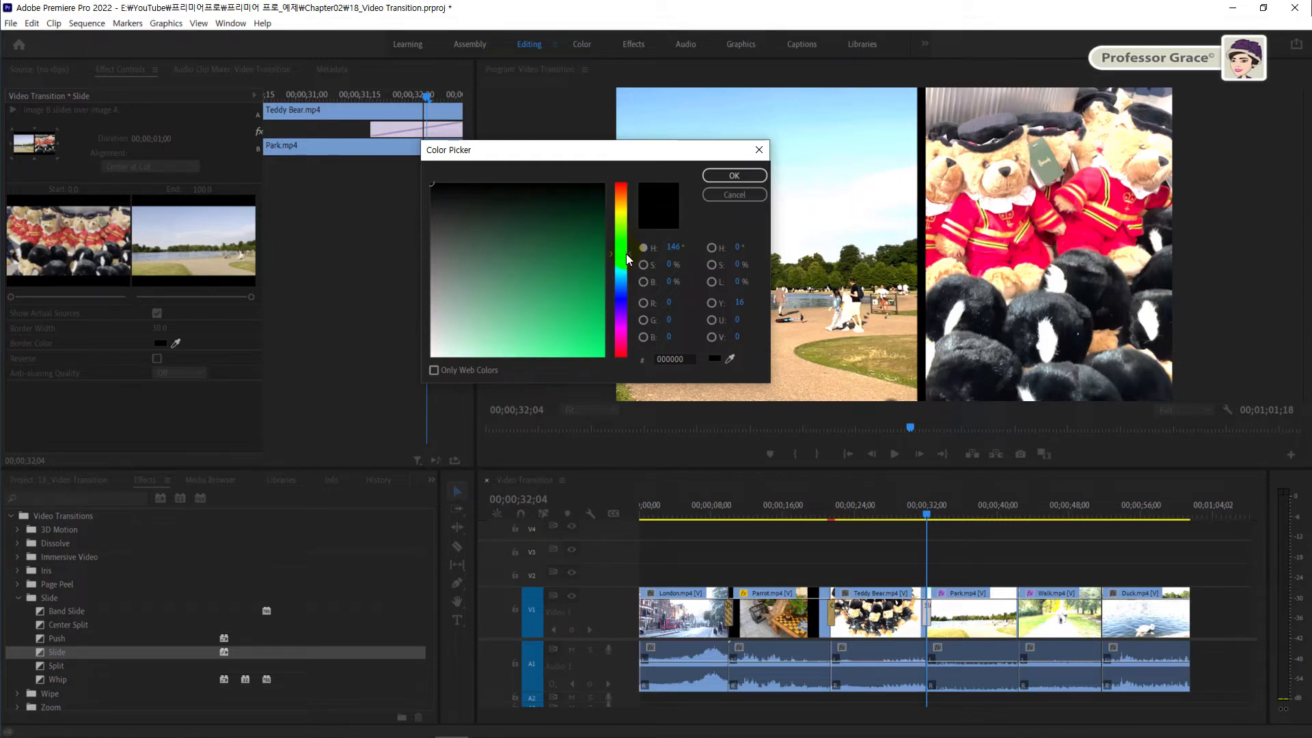
mouse_move(629, 253)
left_mouse_down()
mouse_move(632, 274)
mouse_move(574, 299)
mouse_move(573, 322)
left_mouse_up()
left_click(719, 176)
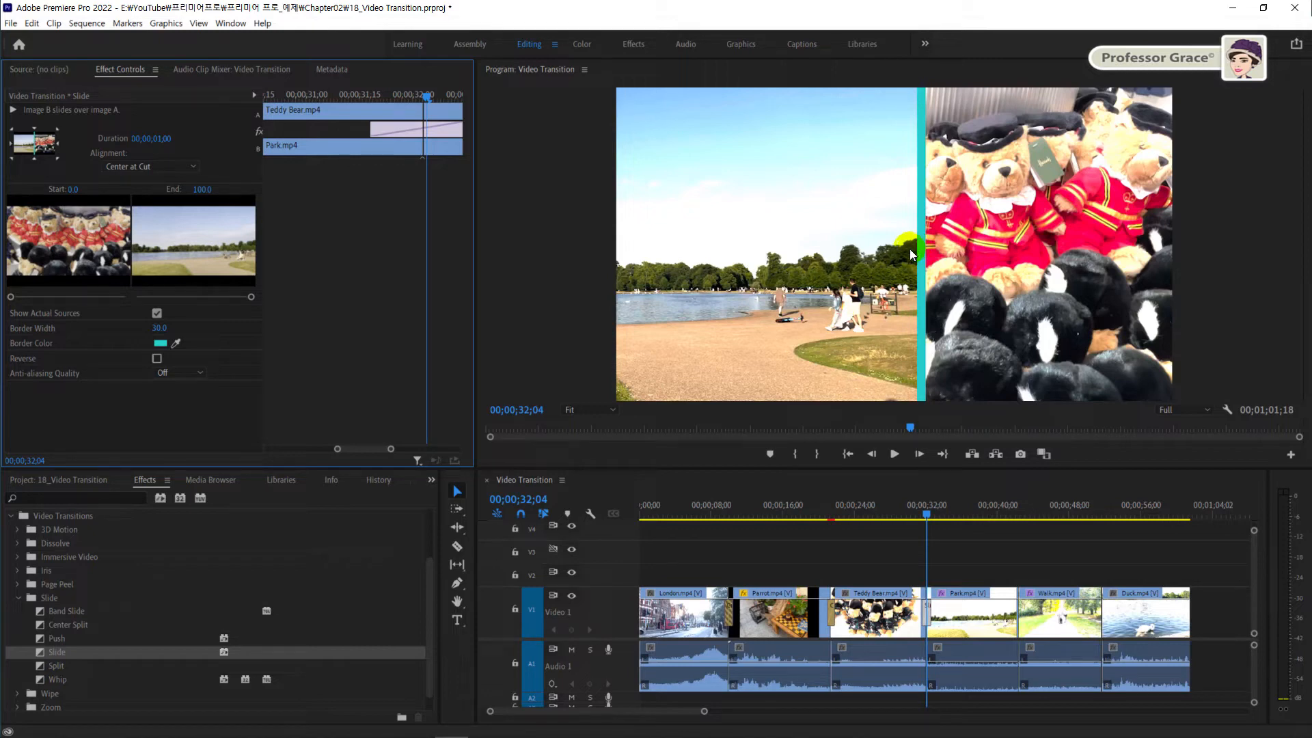
Turn on Reverse for the Slide transition and play across the Teddy Bear–Park cut to preview it.
left_click(156, 359)
left_click(921, 515)
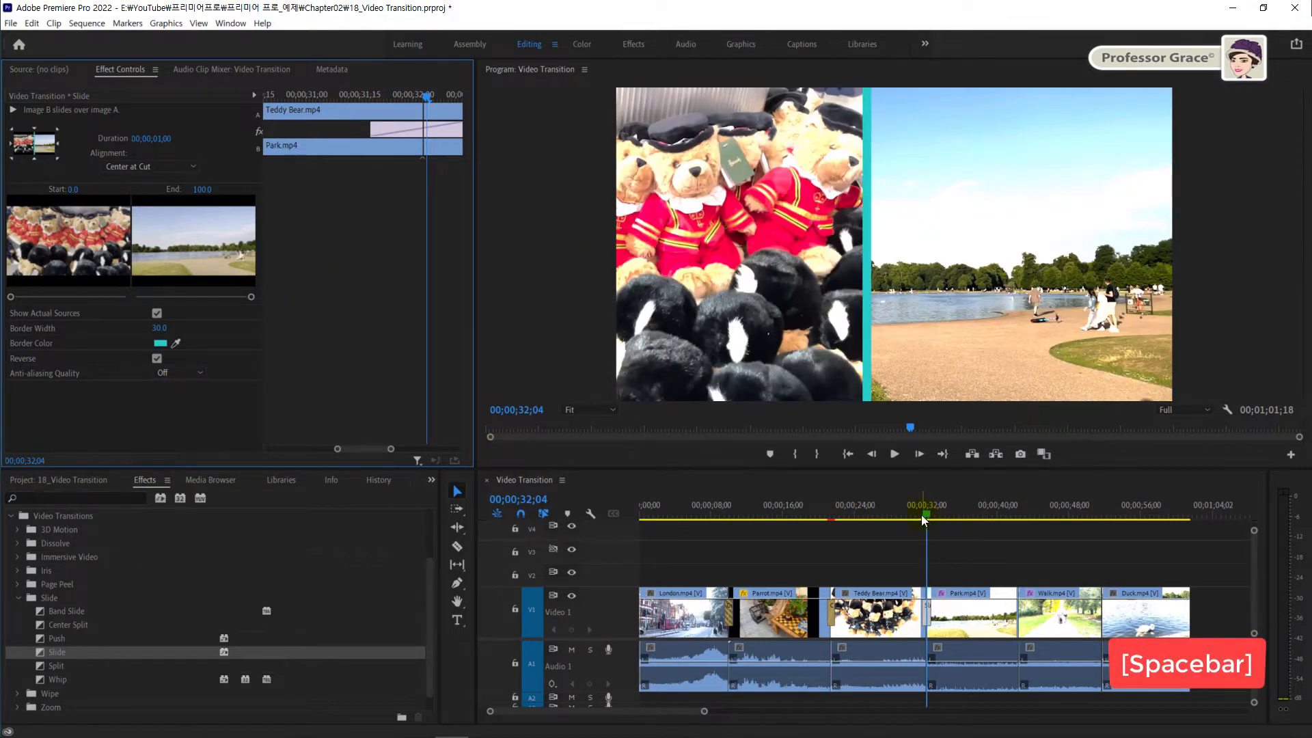
key("space")
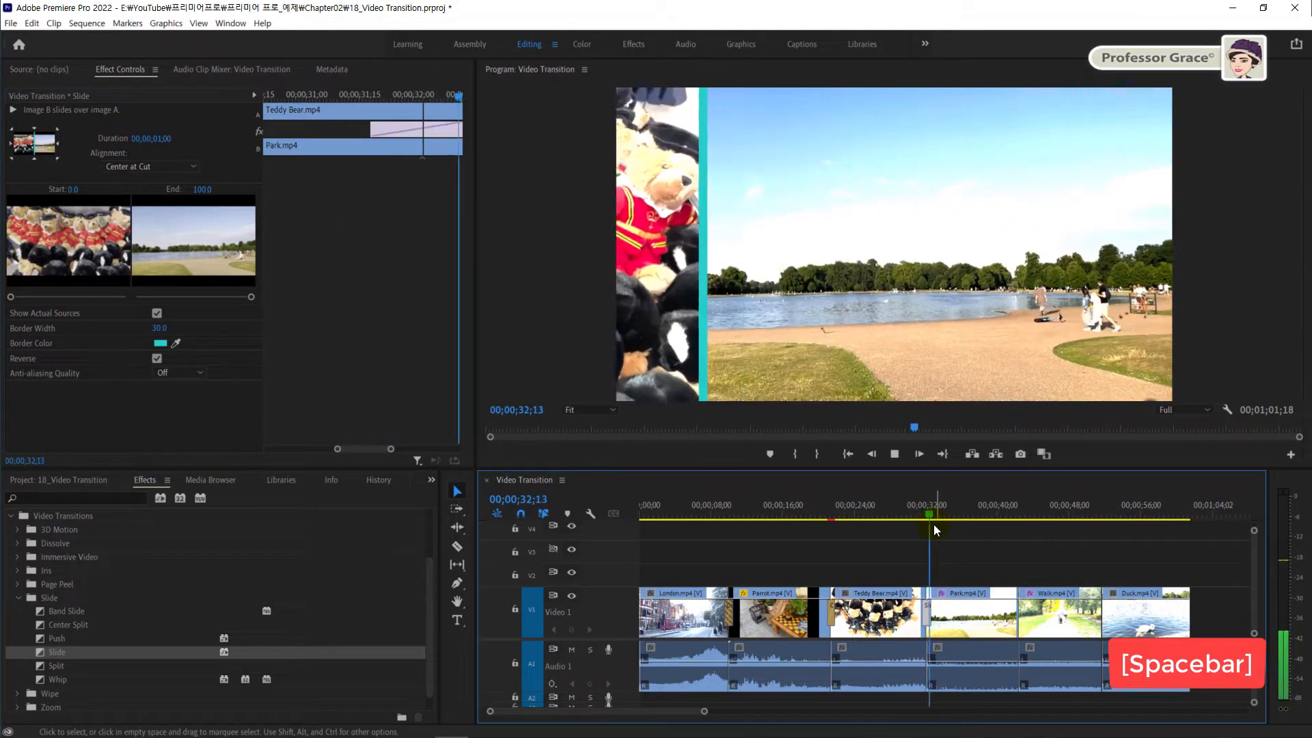
left_click(917, 510)
key("space")
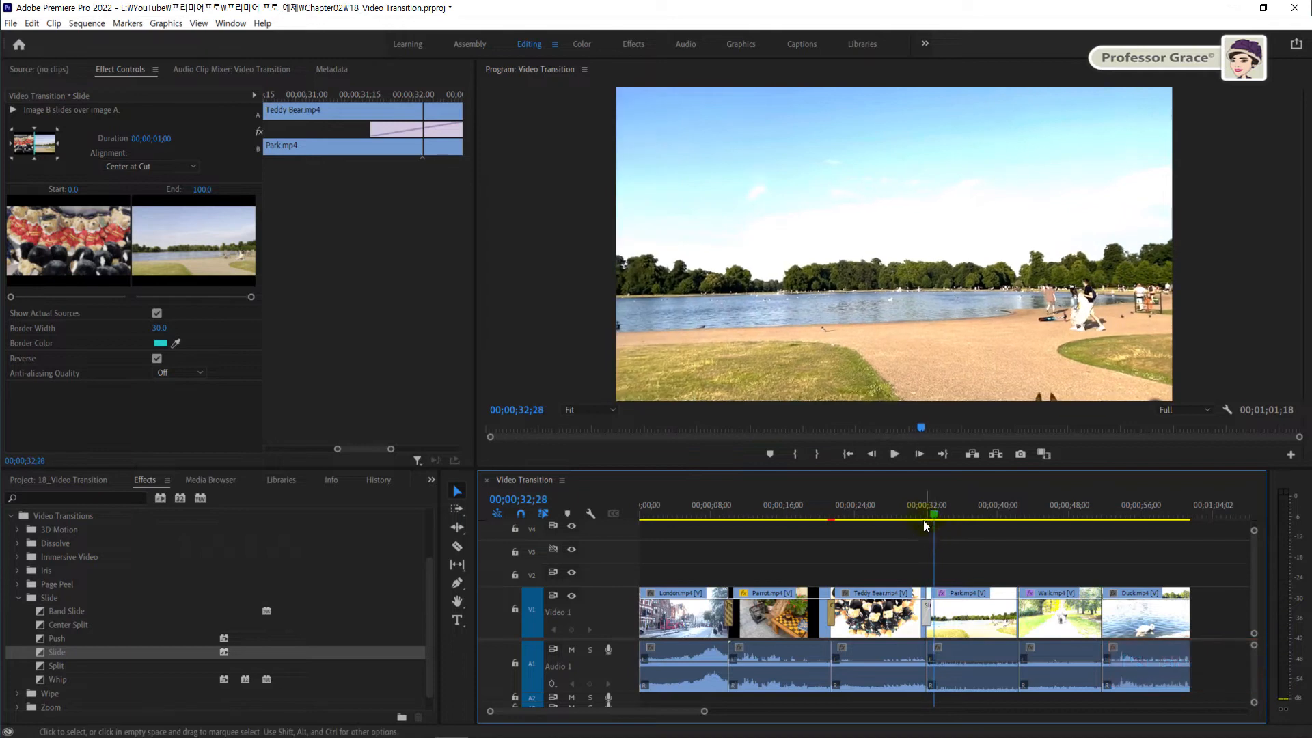
left_click(917, 512)
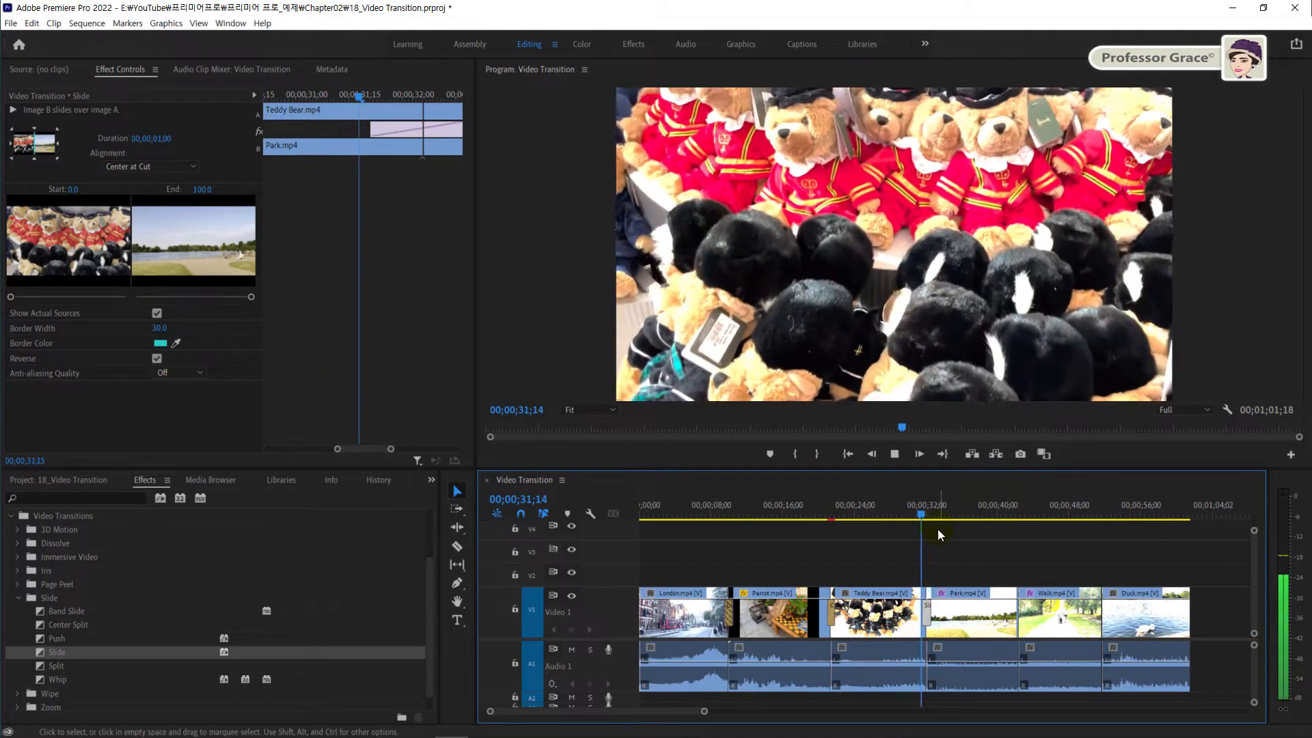
key("space")
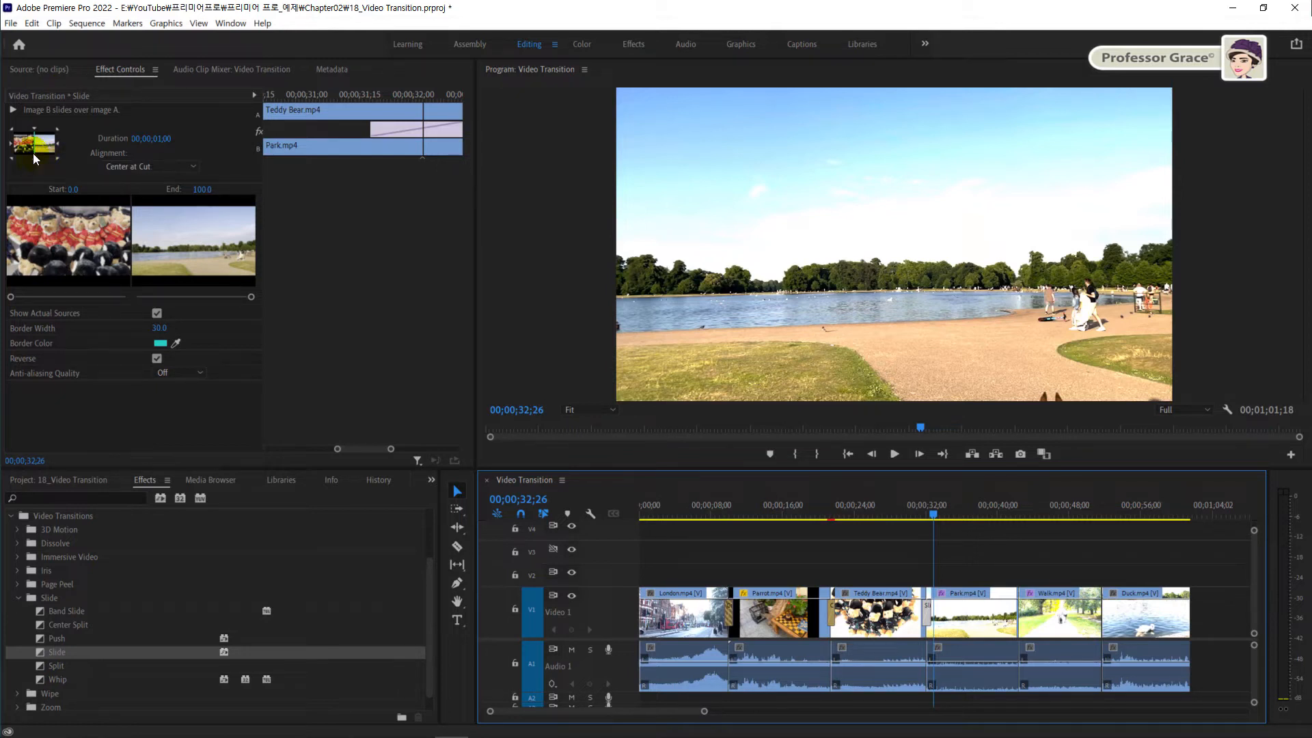
Play the Slide transition's thumbnail preview, and set its direction to the lower-left corner.
left_click(12, 112)
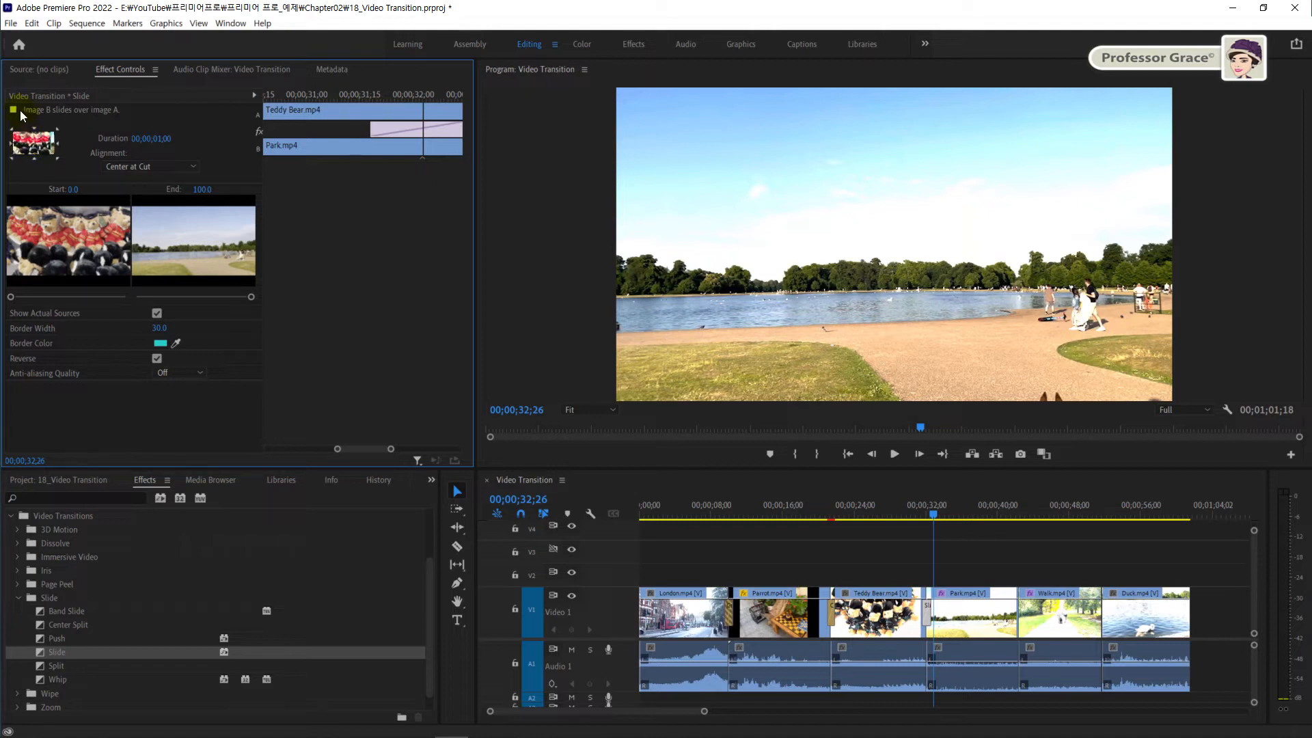
left_click(21, 113)
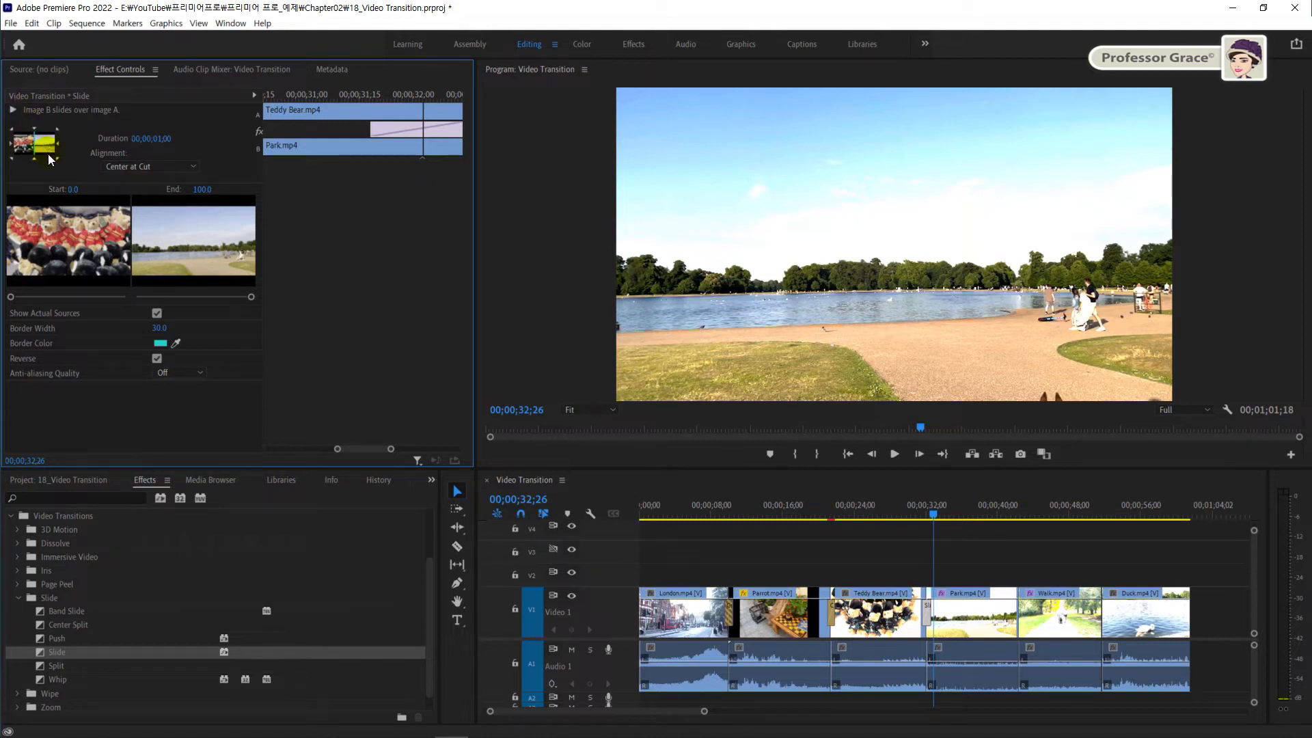
left_click(11, 164)
Play the sequence from just before the Teddy Bear–Park cut to preview the diagonal Slide transition.
left_click(913, 510)
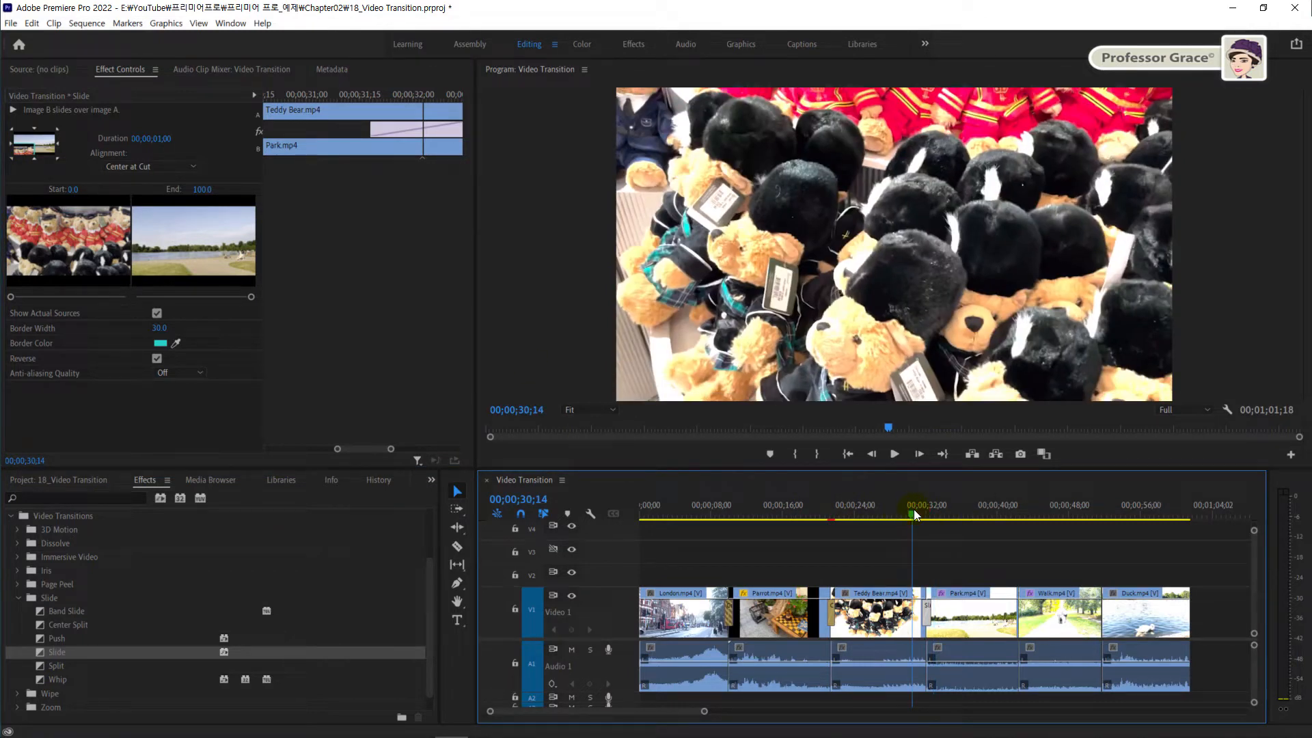
key("space")
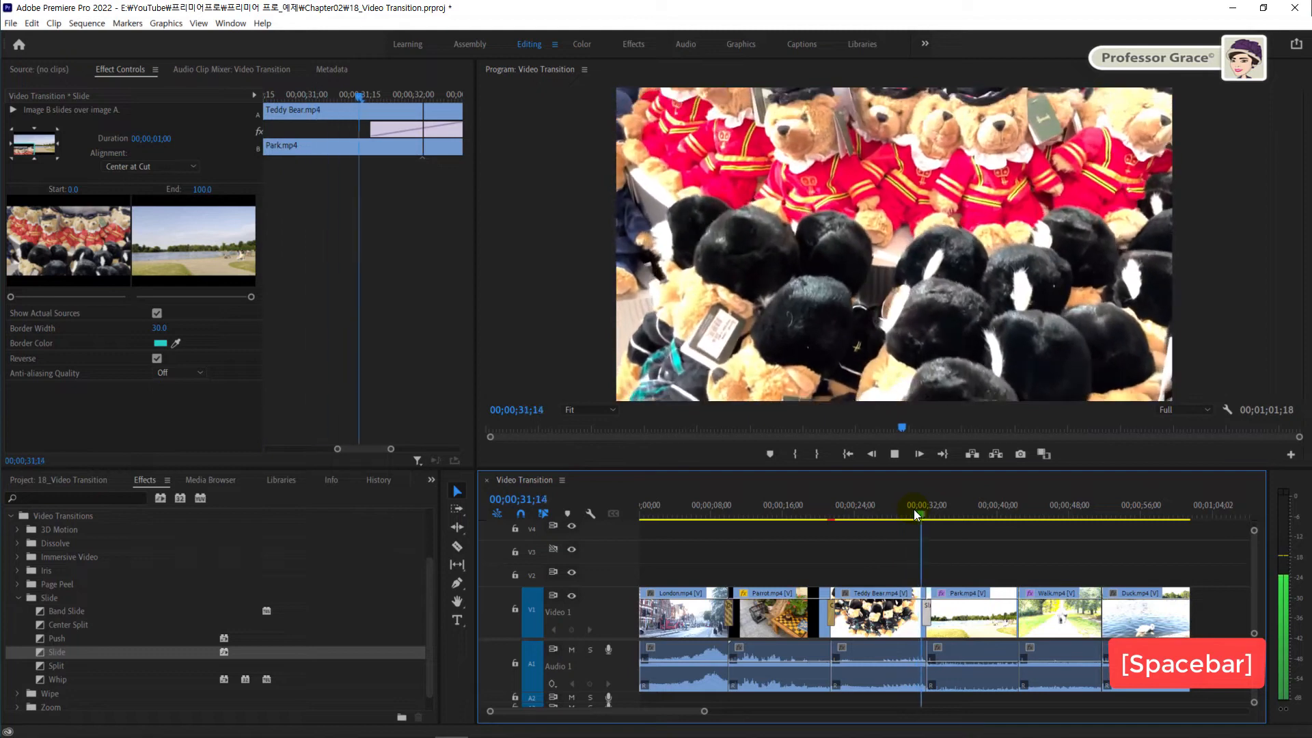
key("space")
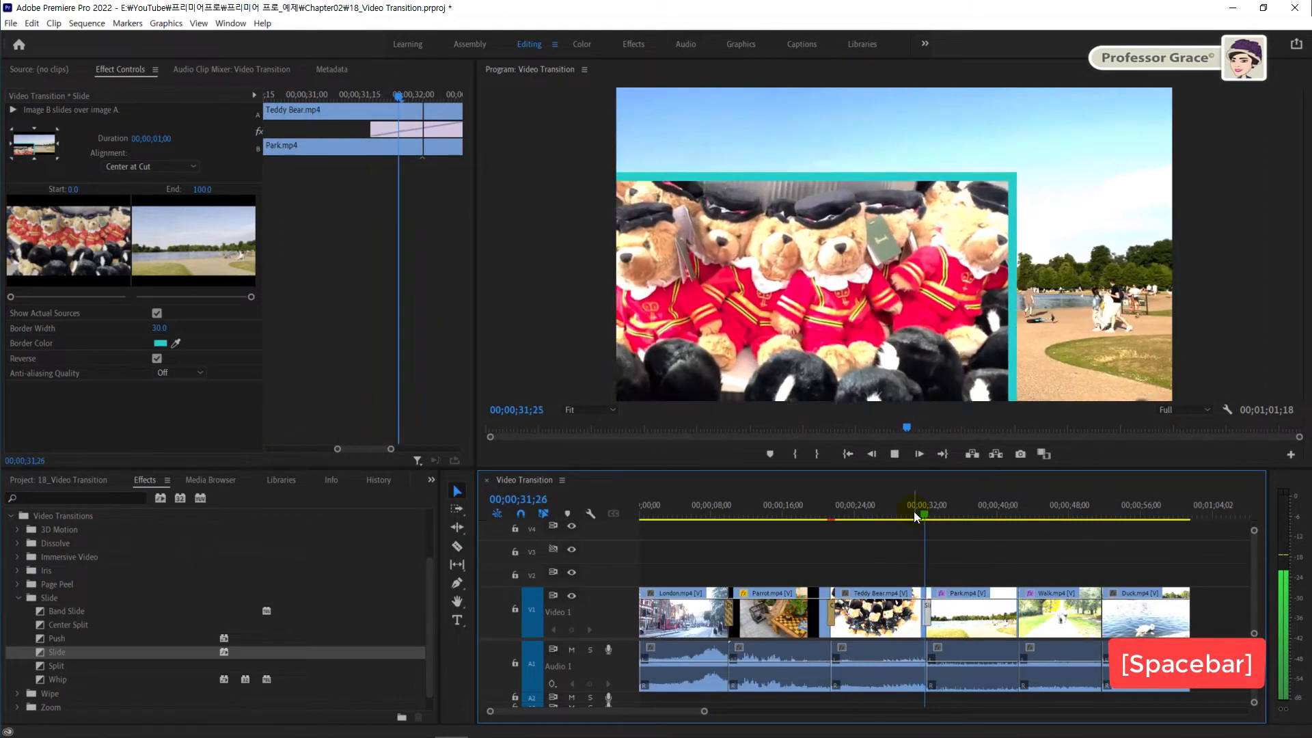
key("space")
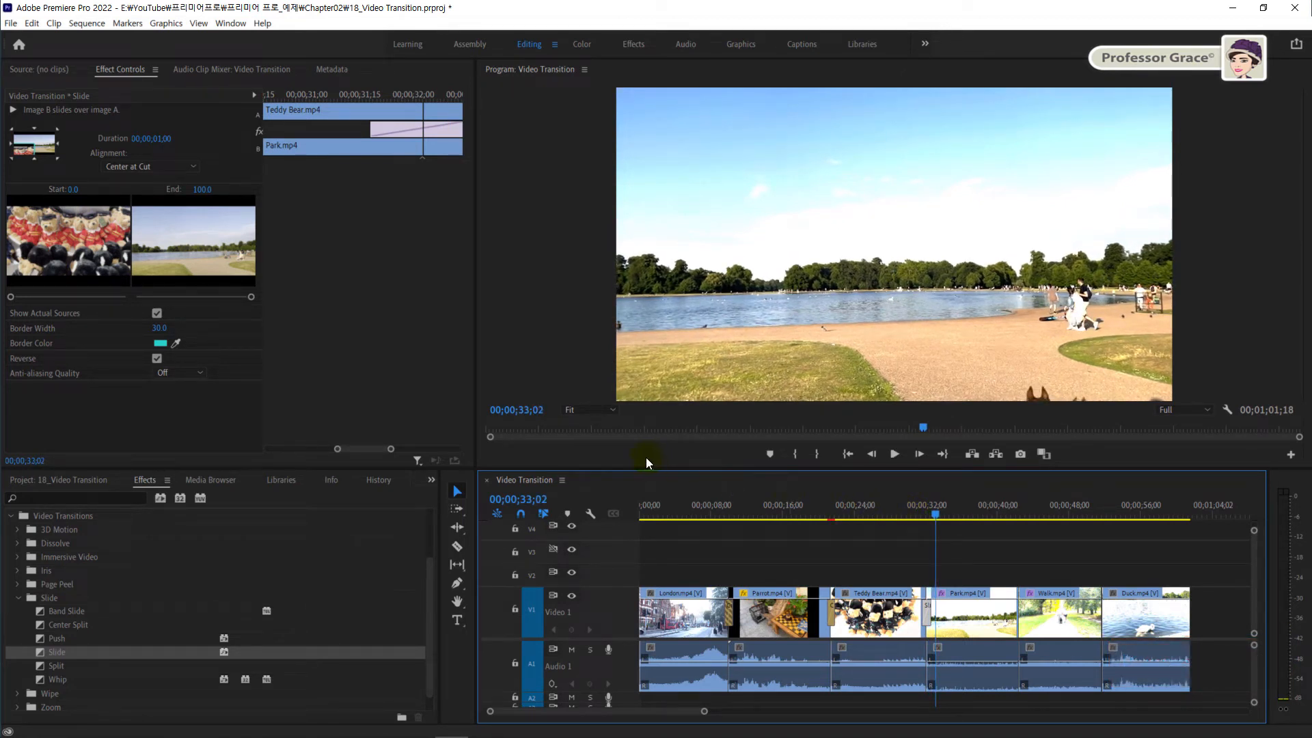
Apply the Clock Wipe transition from the Wipe group to the cut between Park.mp4 and Walk.mp4.
left_click(18, 598)
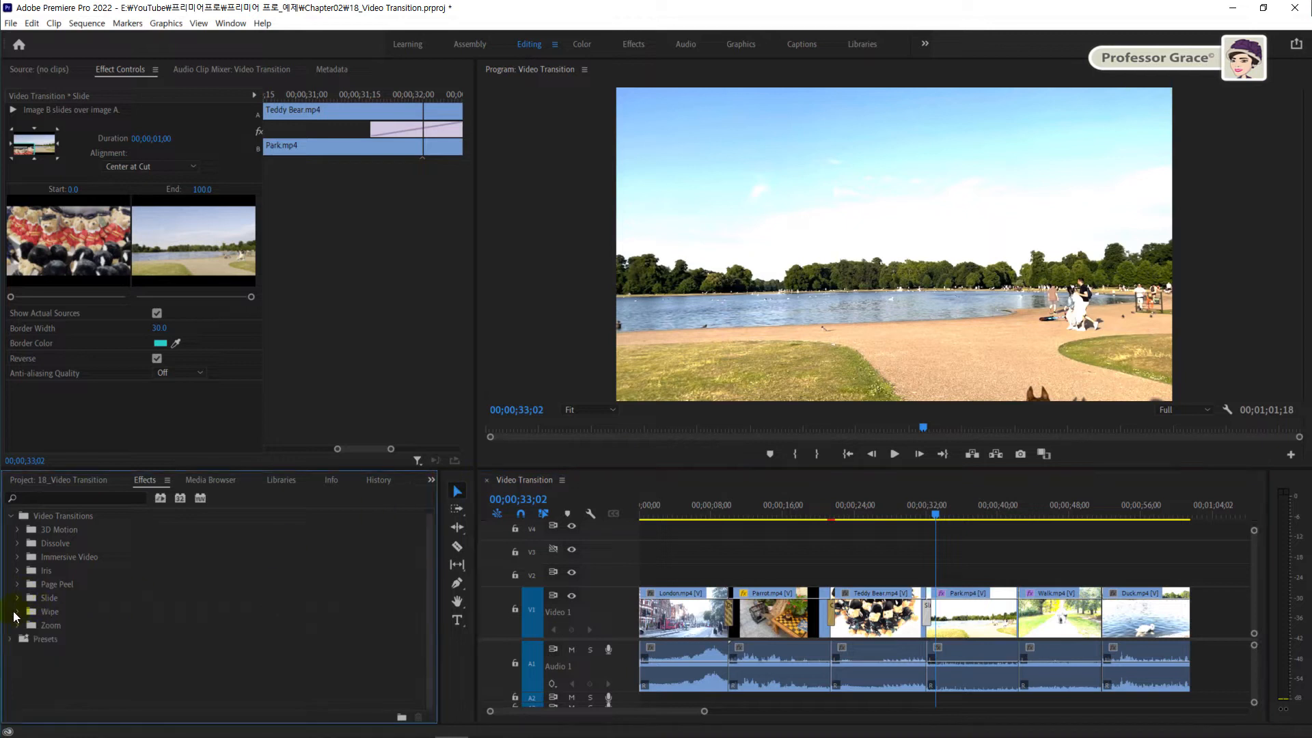
left_click(17, 612)
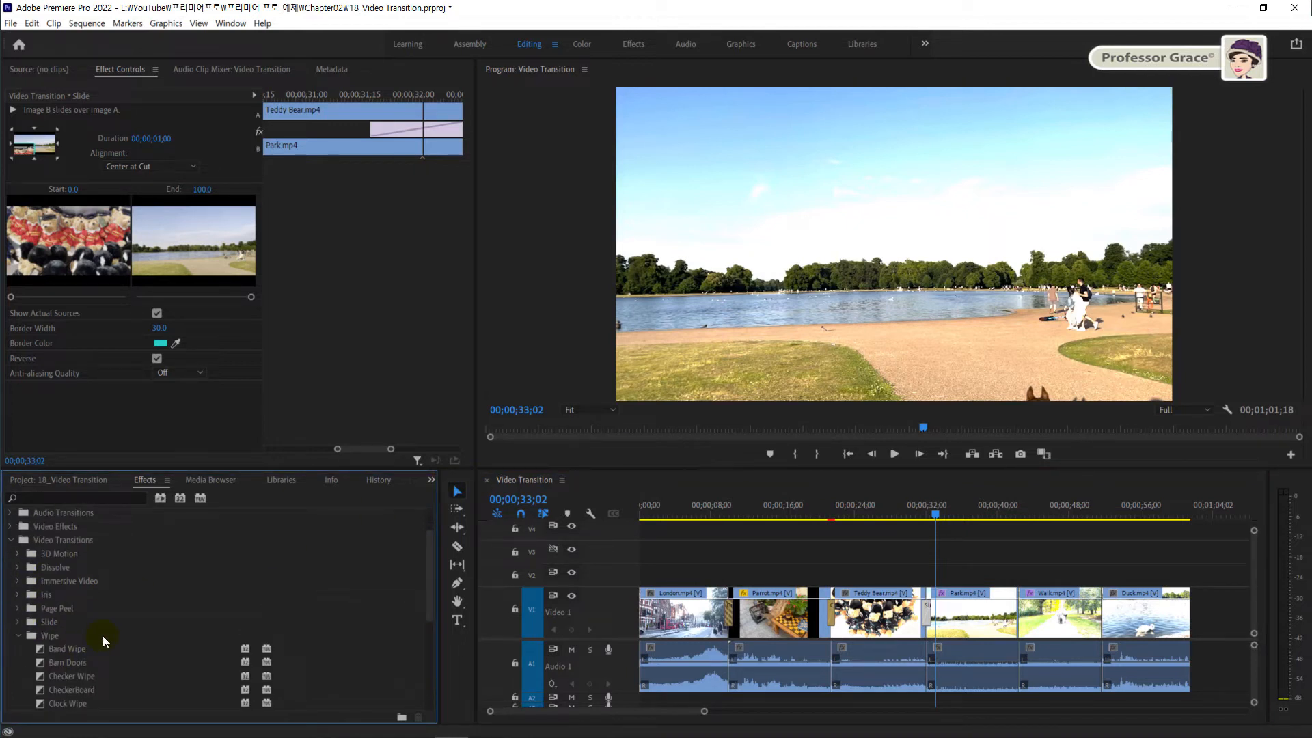
scroll(102, 636, "down", 1)
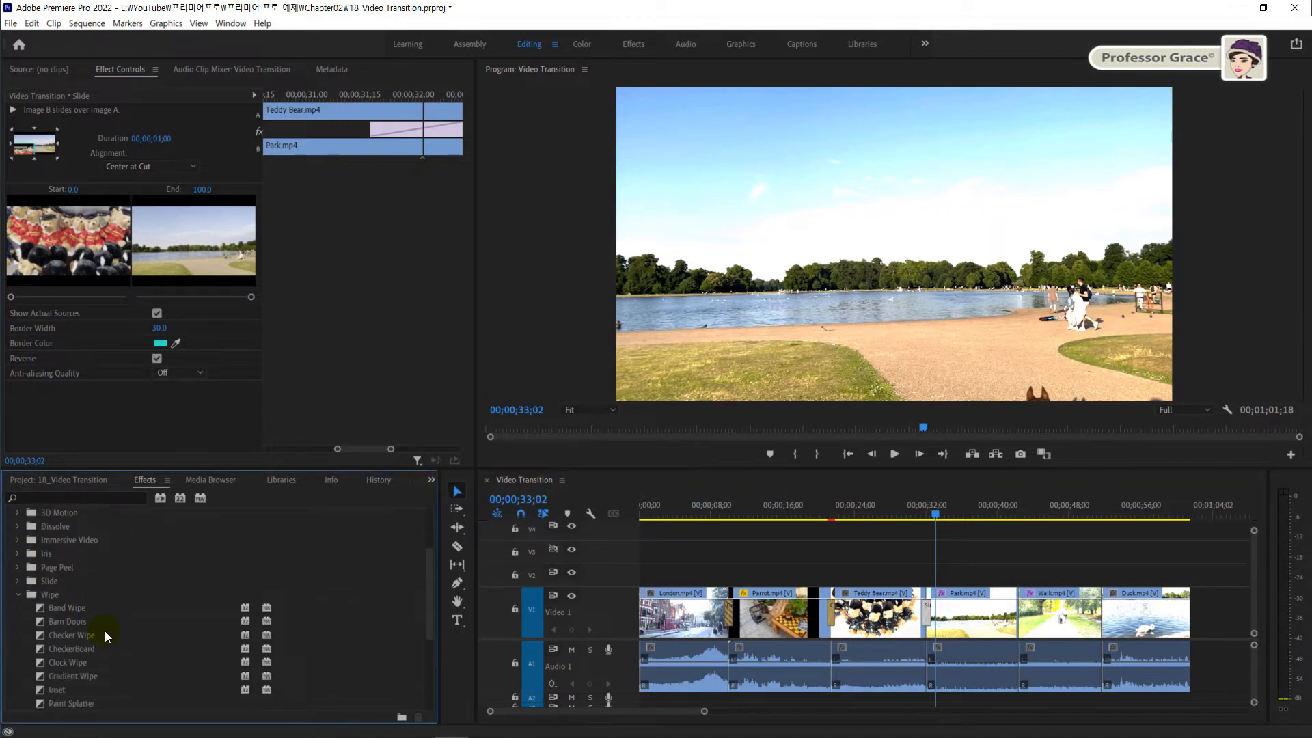
left_click(71, 662)
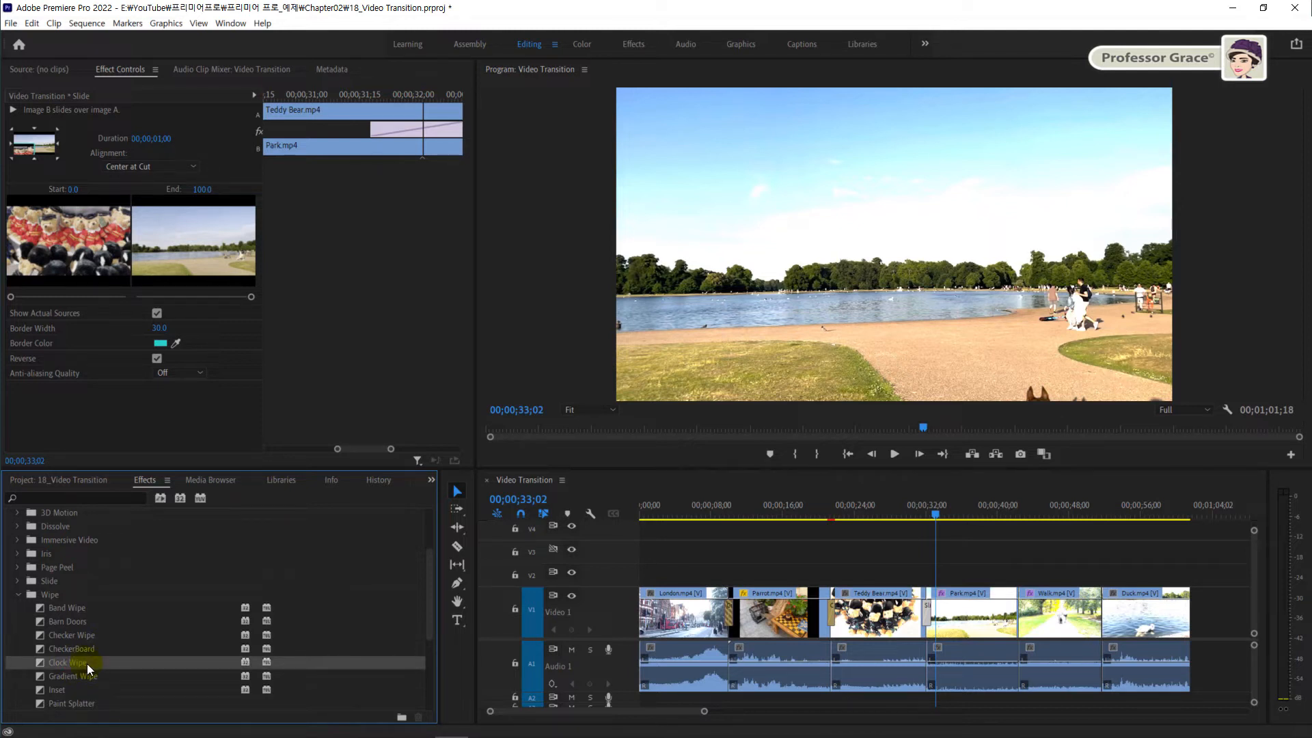
mouse_move(88, 663)
left_mouse_down()
mouse_move(771, 643)
mouse_move(1006, 609)
mouse_move(1025, 620)
mouse_move(1018, 609)
left_mouse_up()
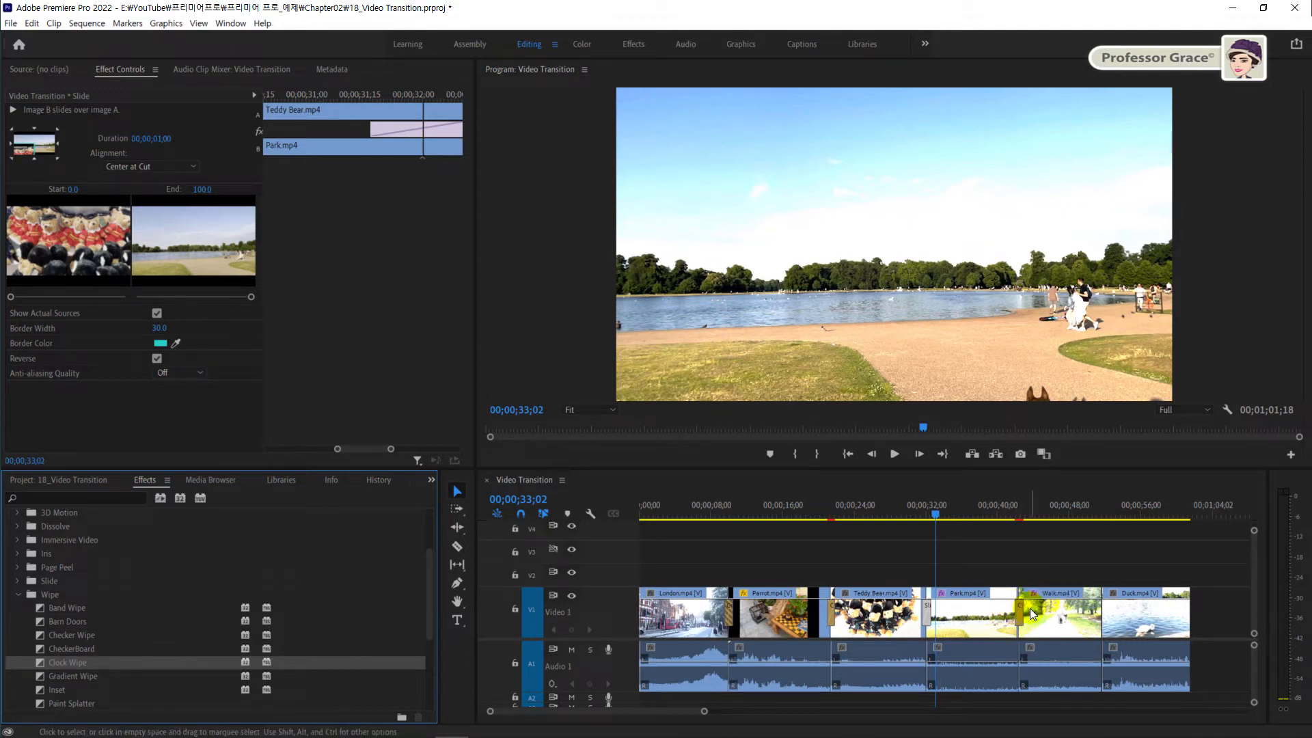
Play the sequence twice from just before the Park–Walk cut to preview the Clock Wipe transition.
left_click(1011, 514)
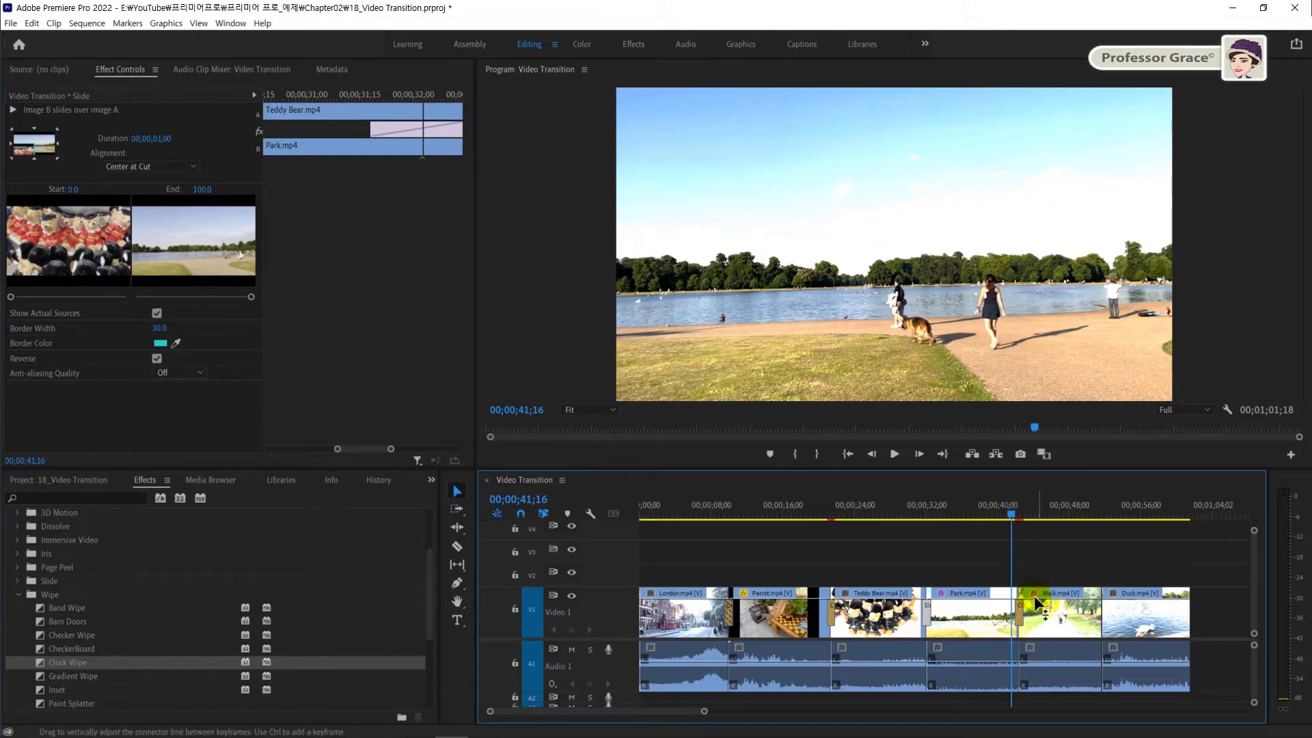
key("space")
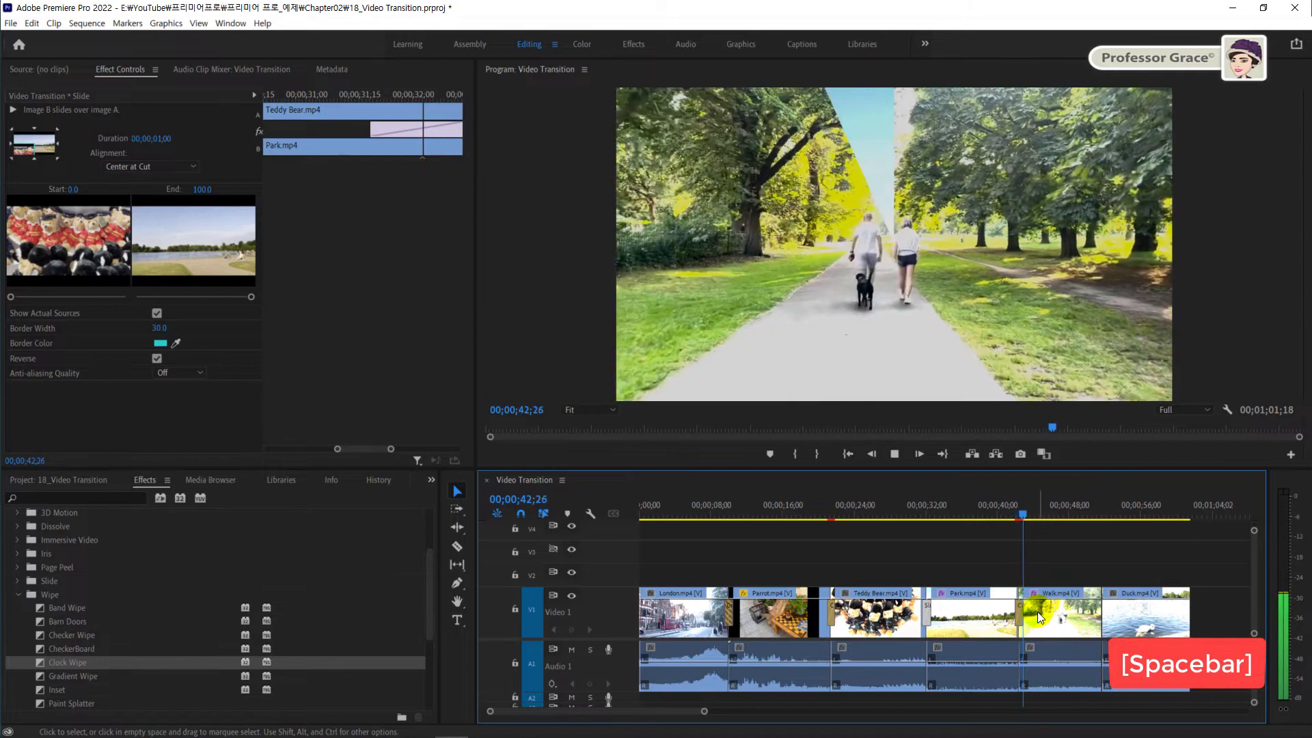
key("space")
left_click(1012, 516)
key("space")
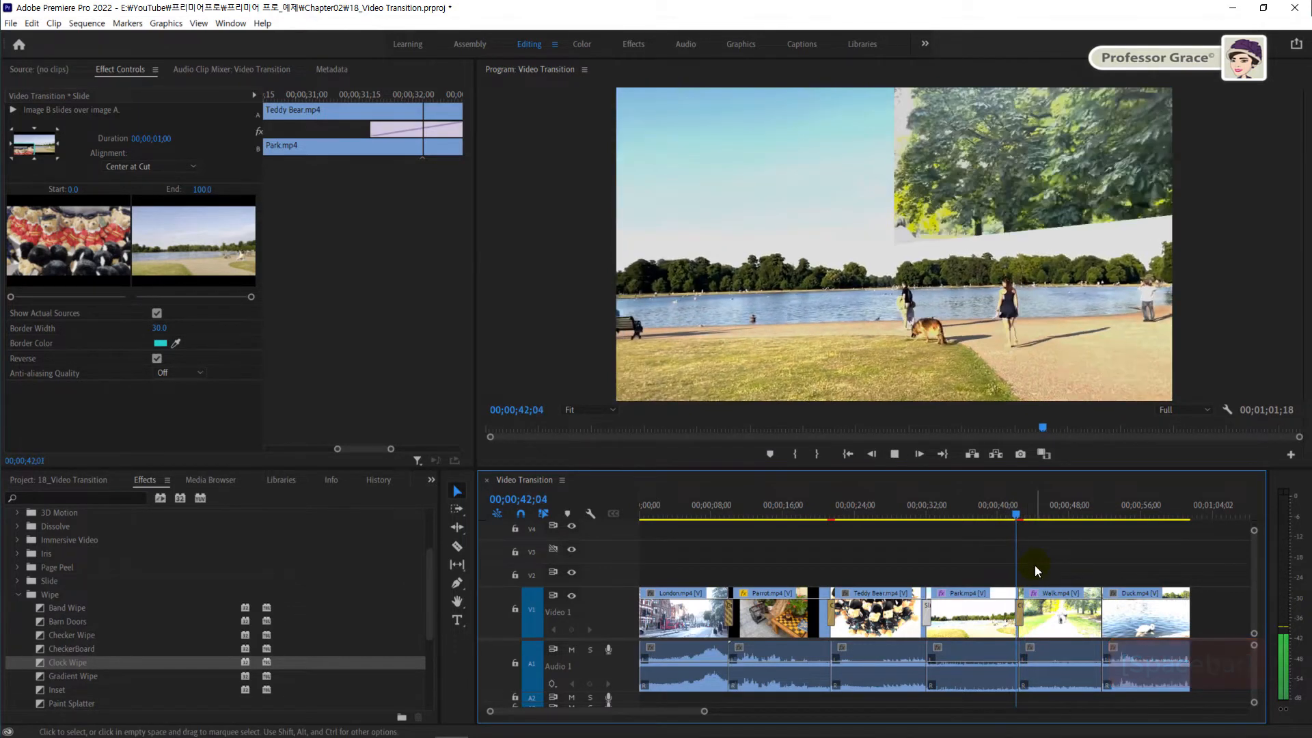
key("space")
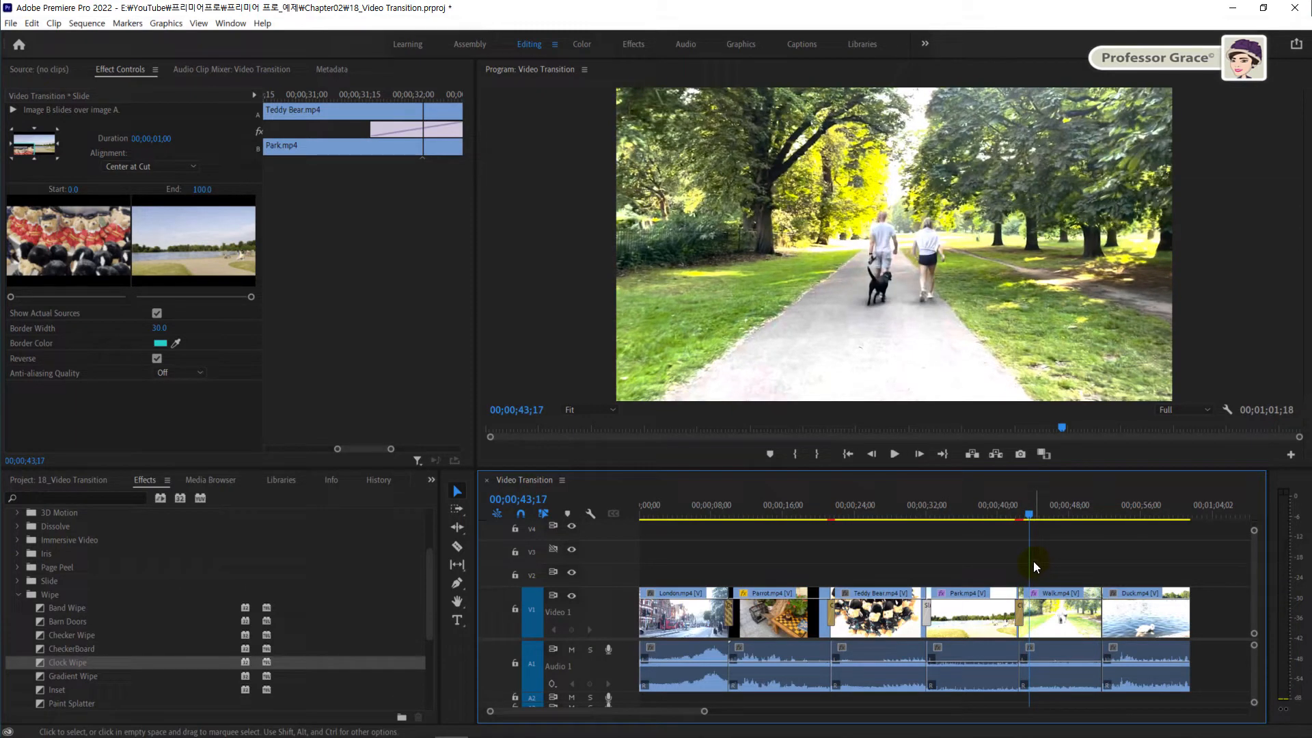
With the playhead at 00;00;42;09, set the Clock Wipe transition's border width to 30 and turn on Reverse.
left_click(1027, 514)
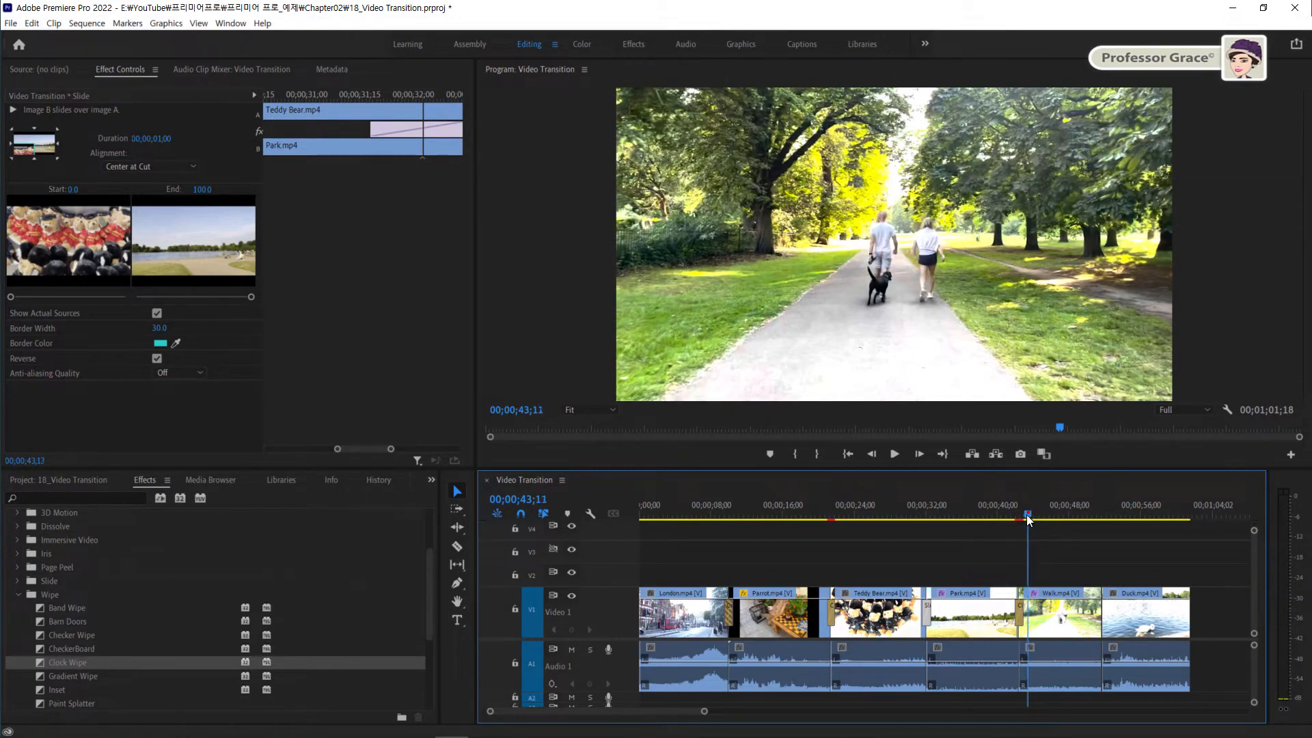
left_click_drag(1028, 519, 1018, 528)
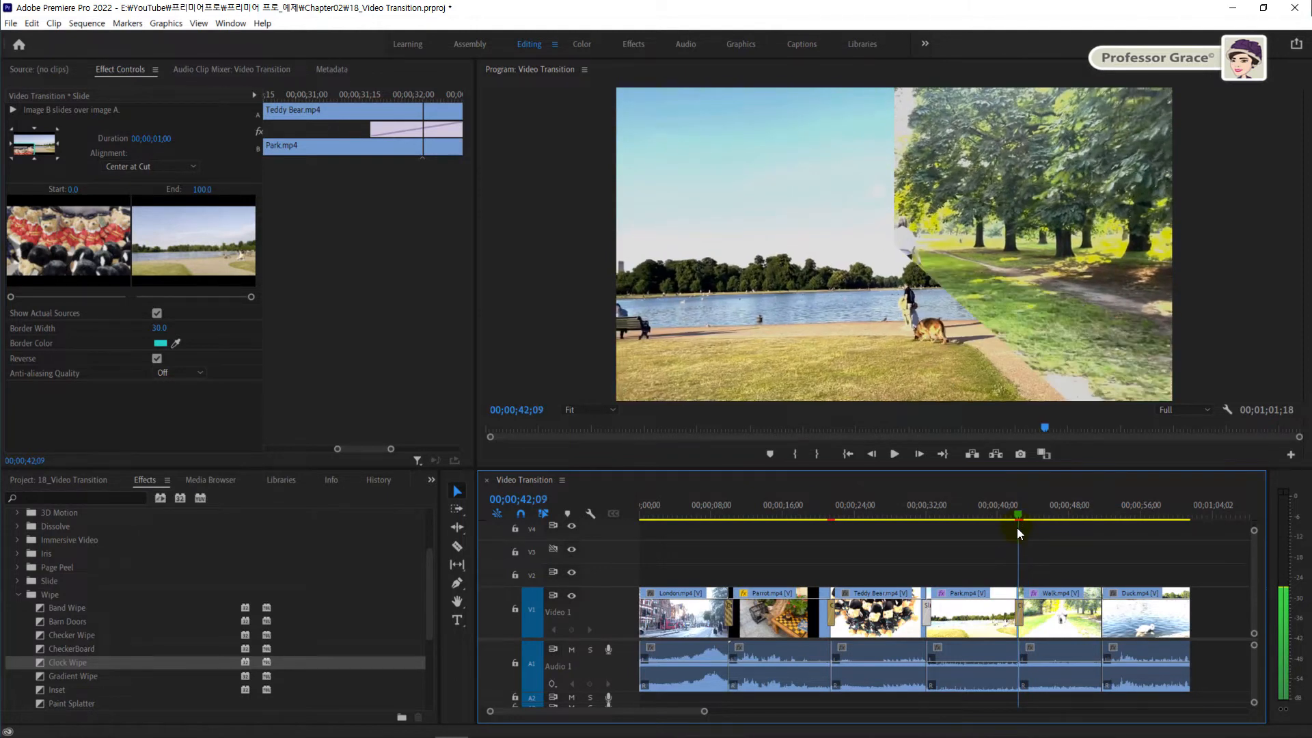
left_click(1021, 614)
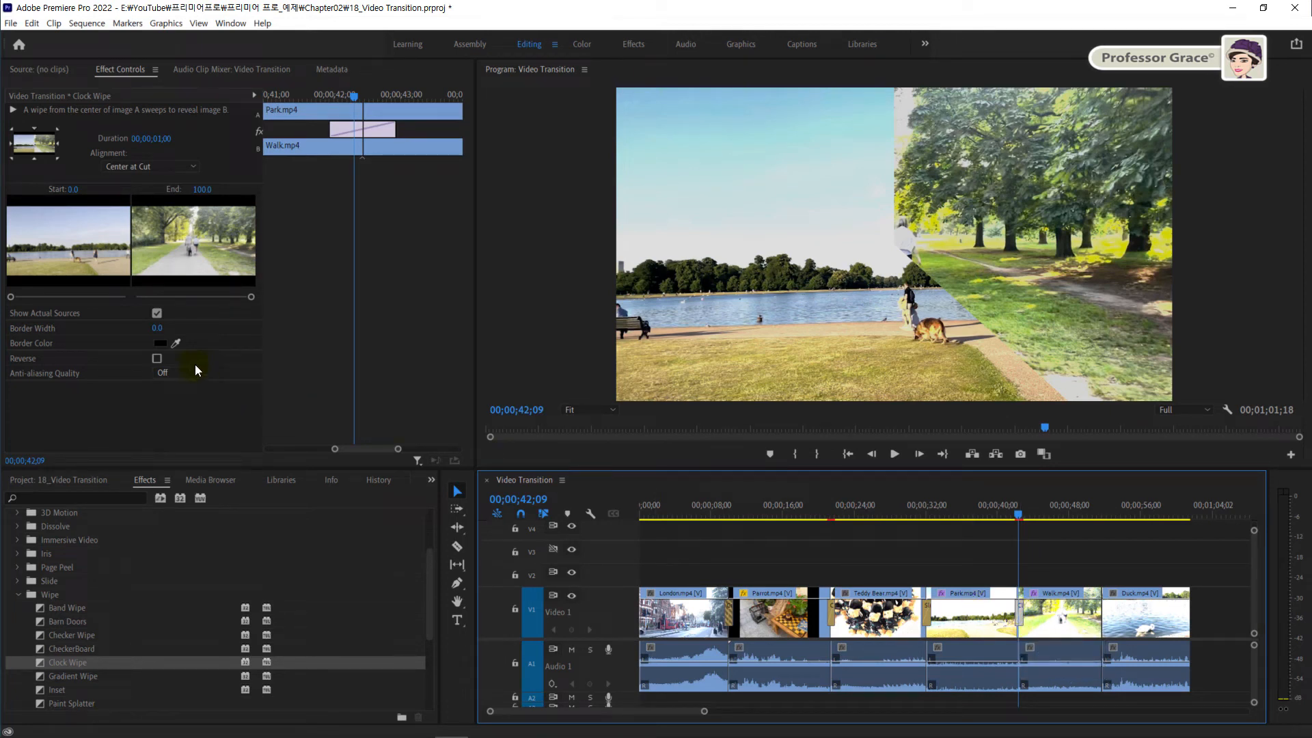
left_click(158, 328)
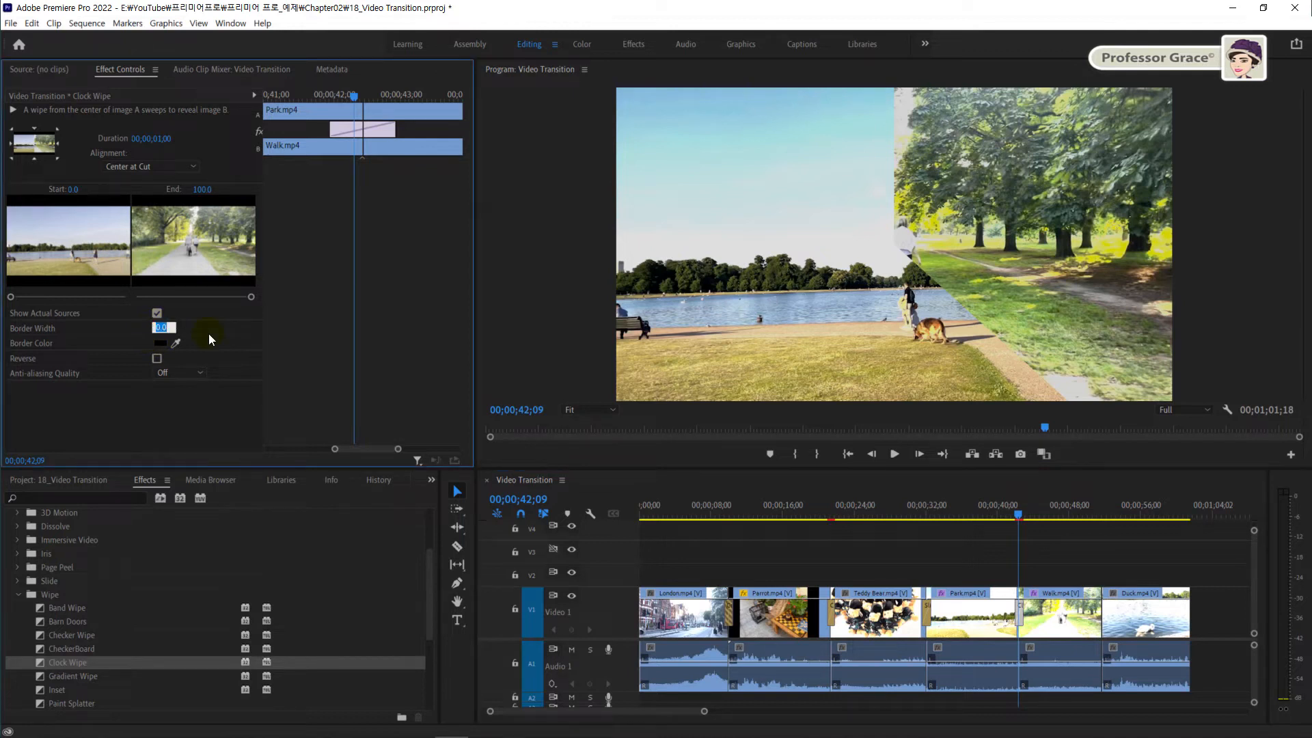
type("30")
key("Return")
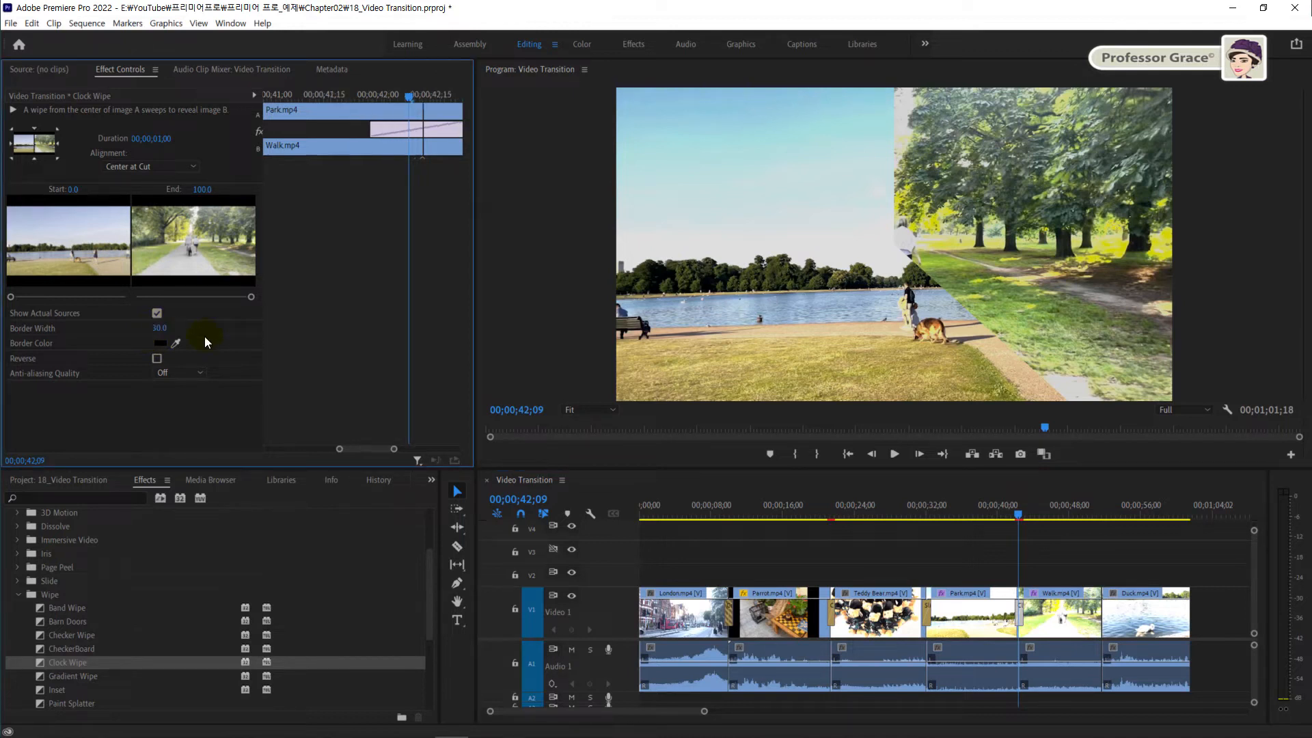
left_click(158, 359)
left_click(159, 360)
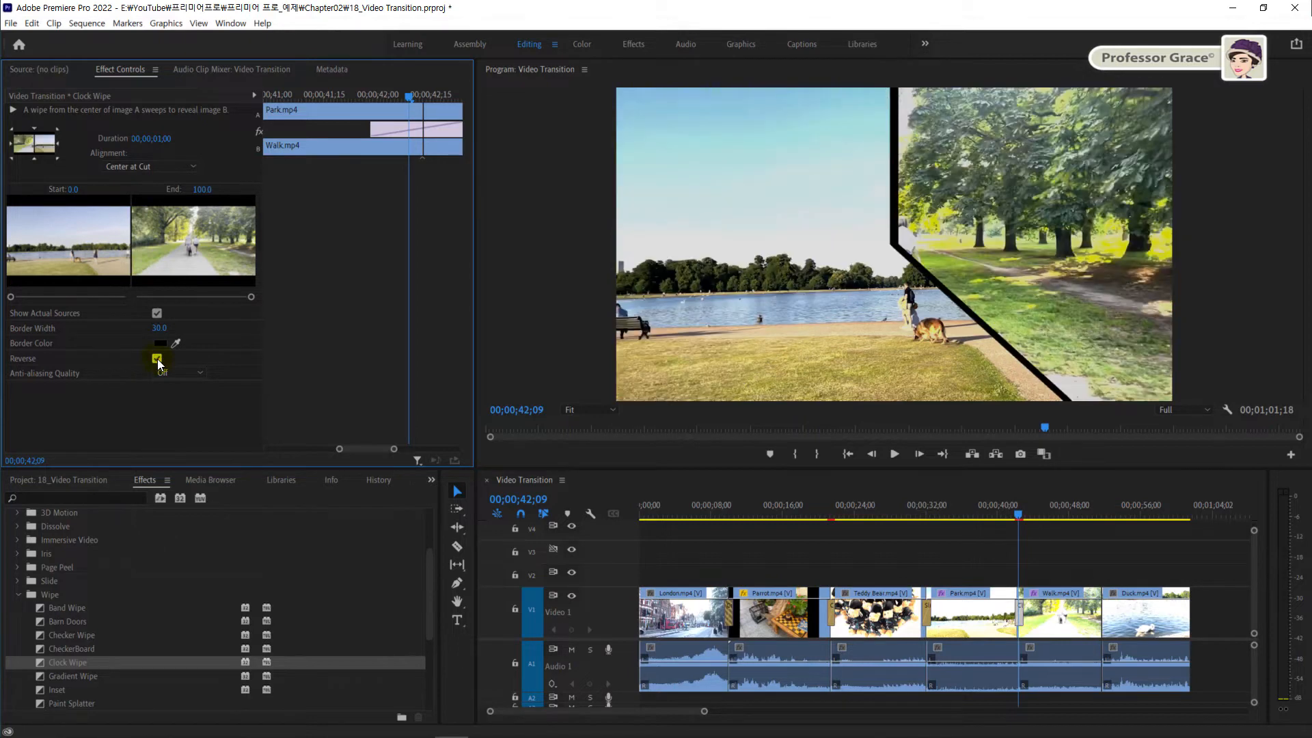
Play the sequence repeatedly from just before the Park–Walk cut to preview the reversed Clock Wipe with its border.
left_click(1012, 514)
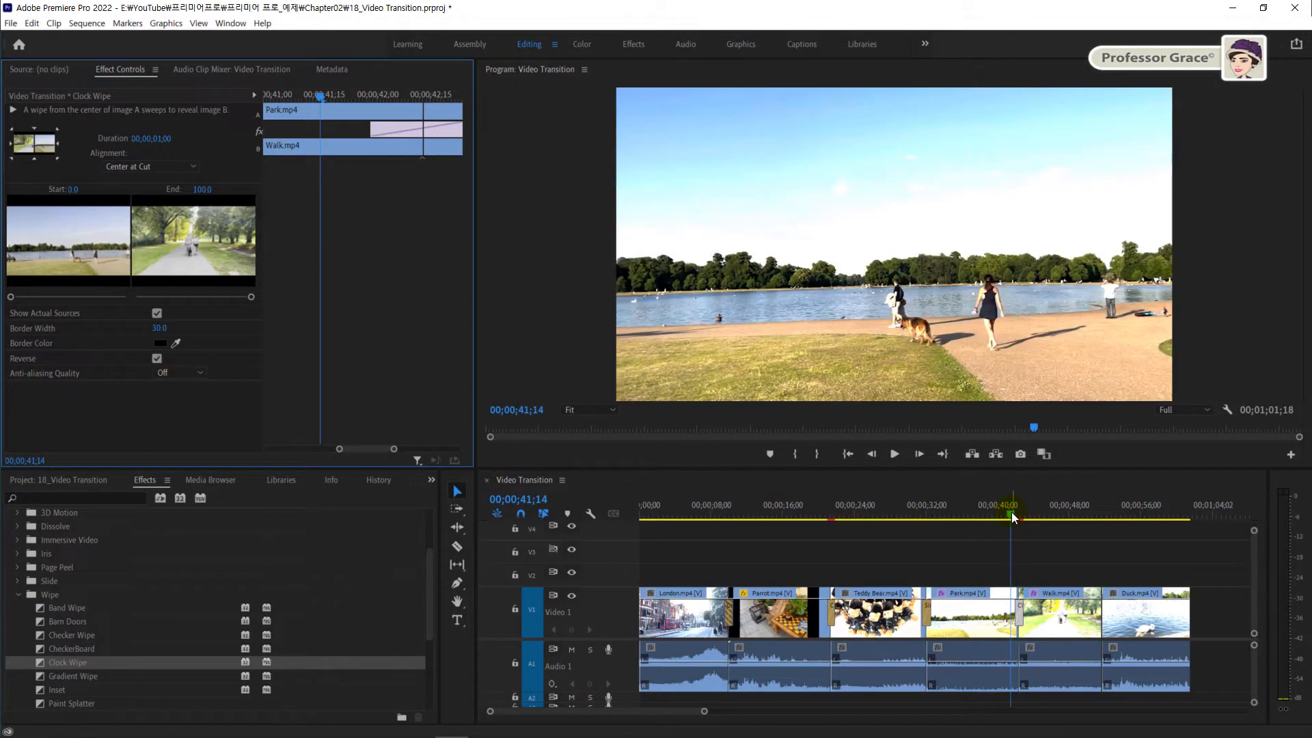
key("space")
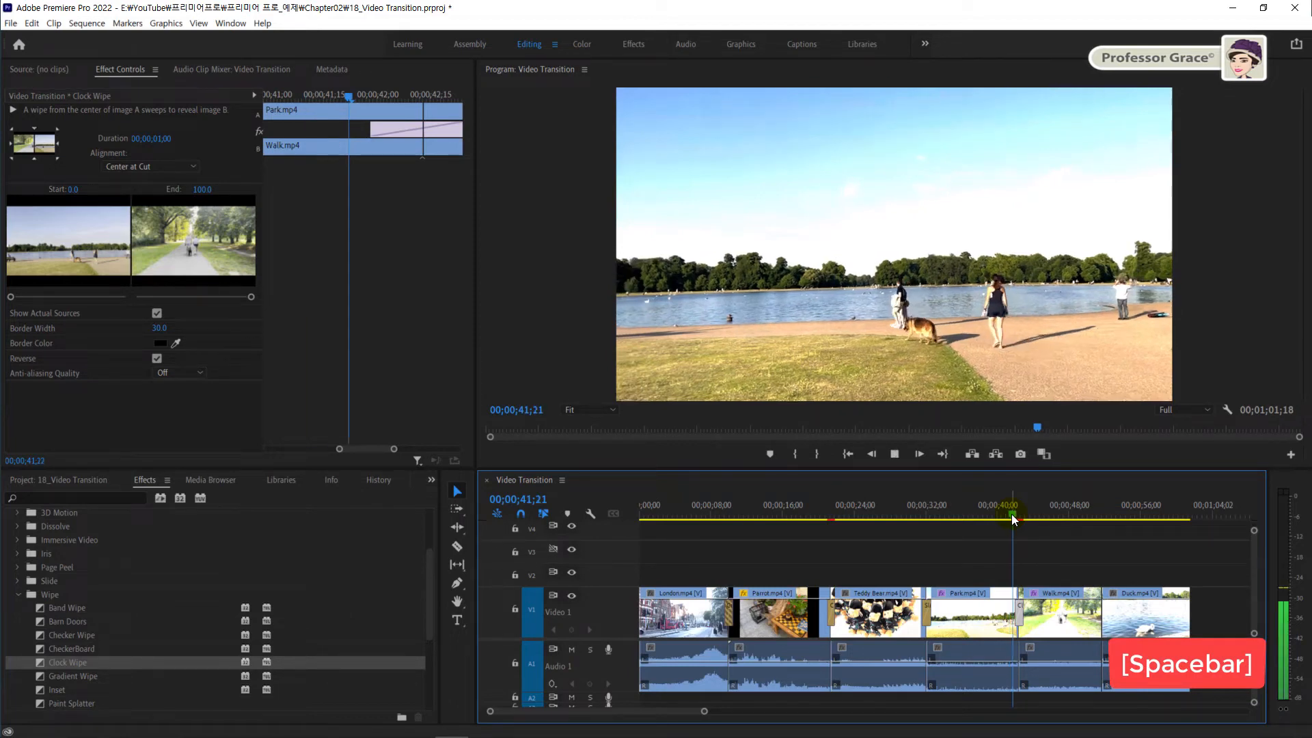
left_click(1013, 515)
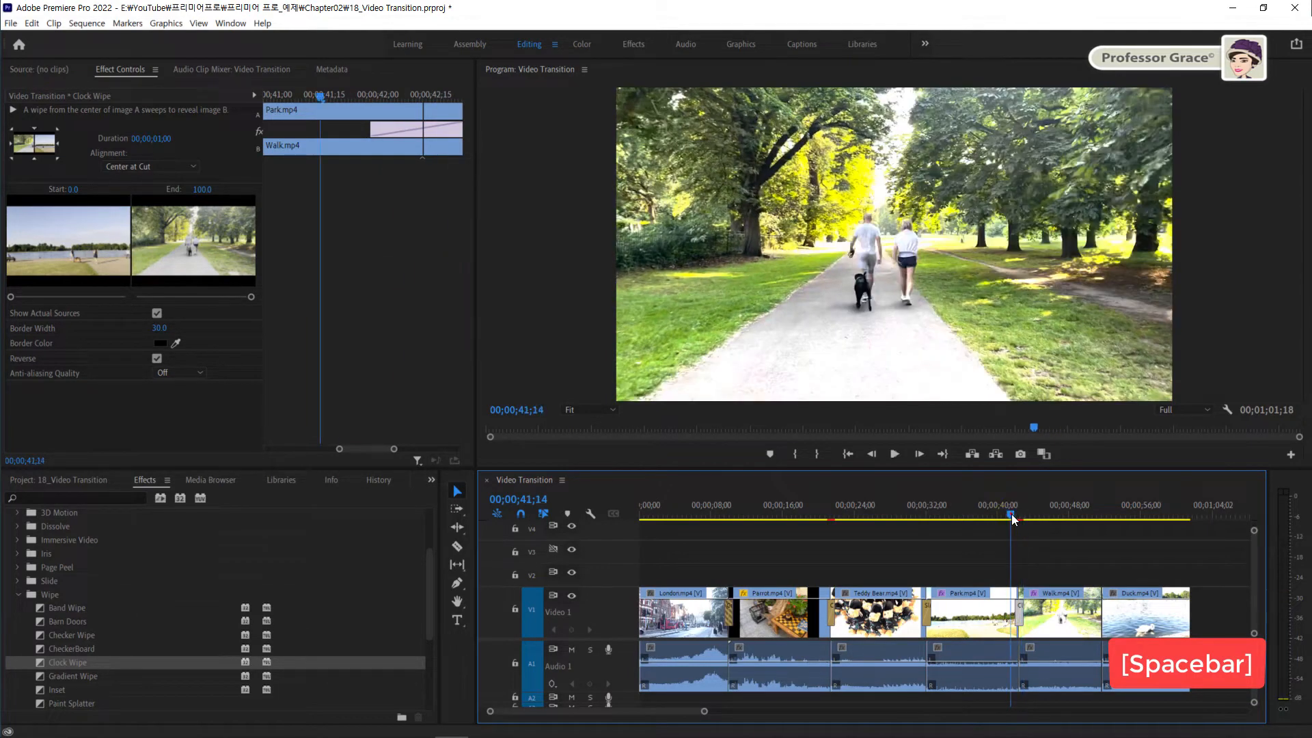
key("space")
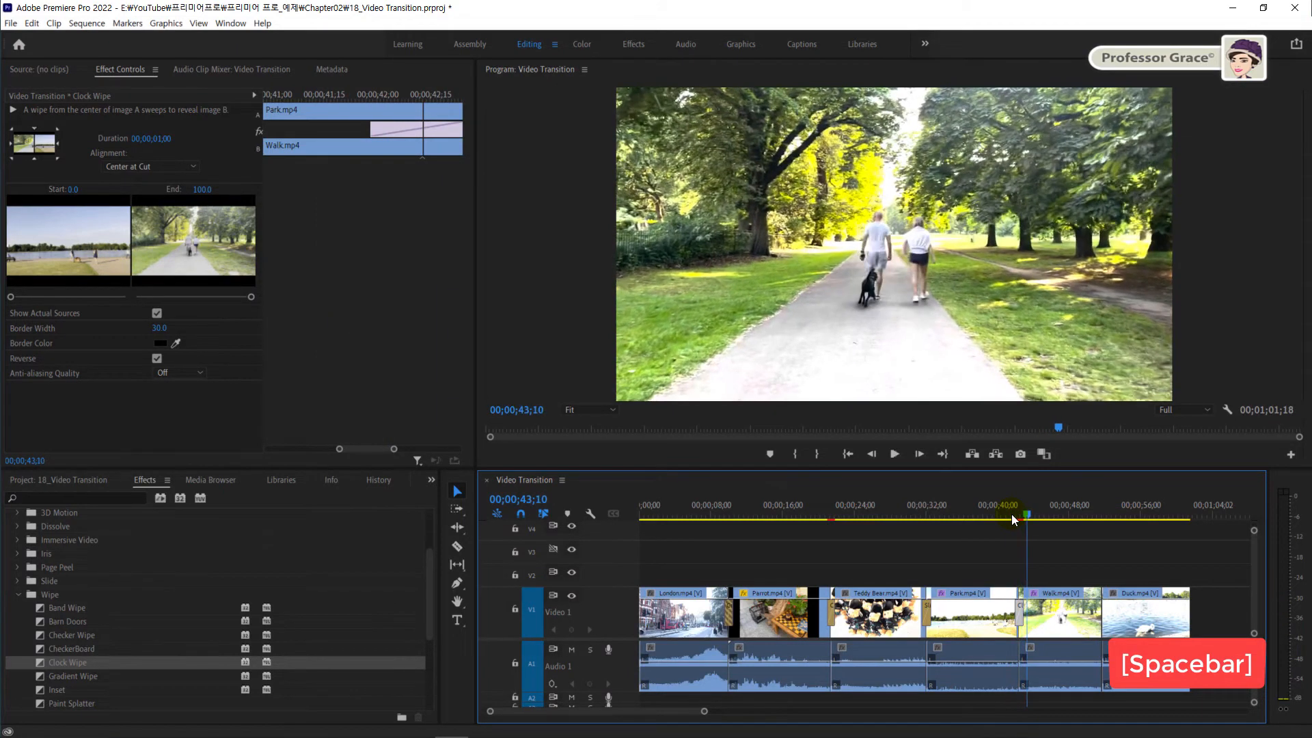
left_click(1013, 518)
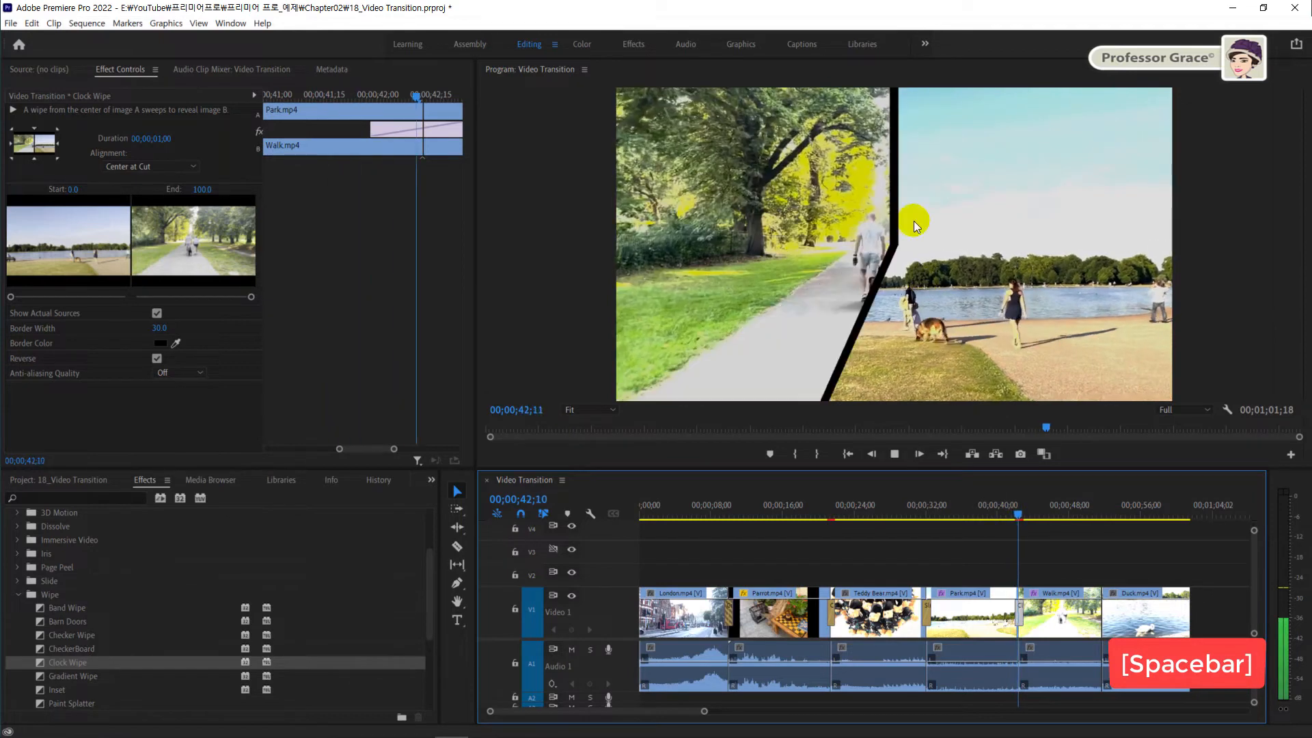
left_click(1011, 517)
key("space")
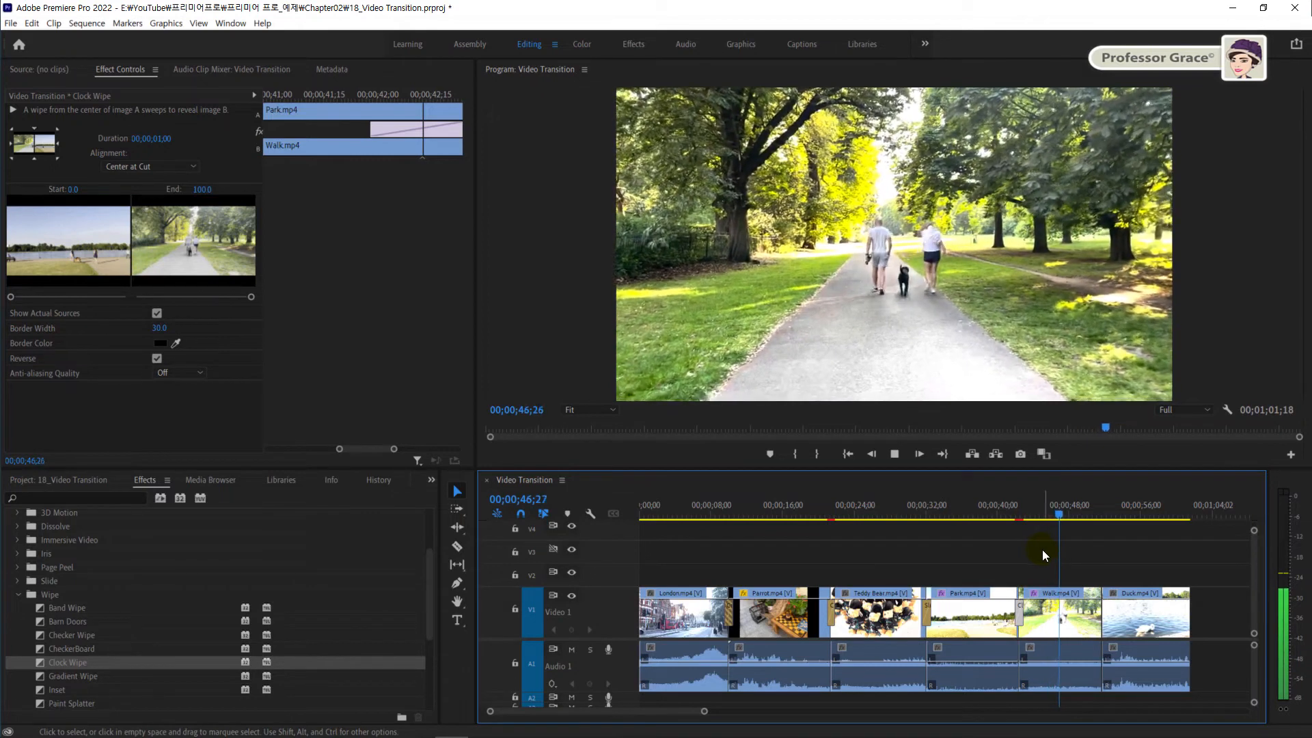
key("space")
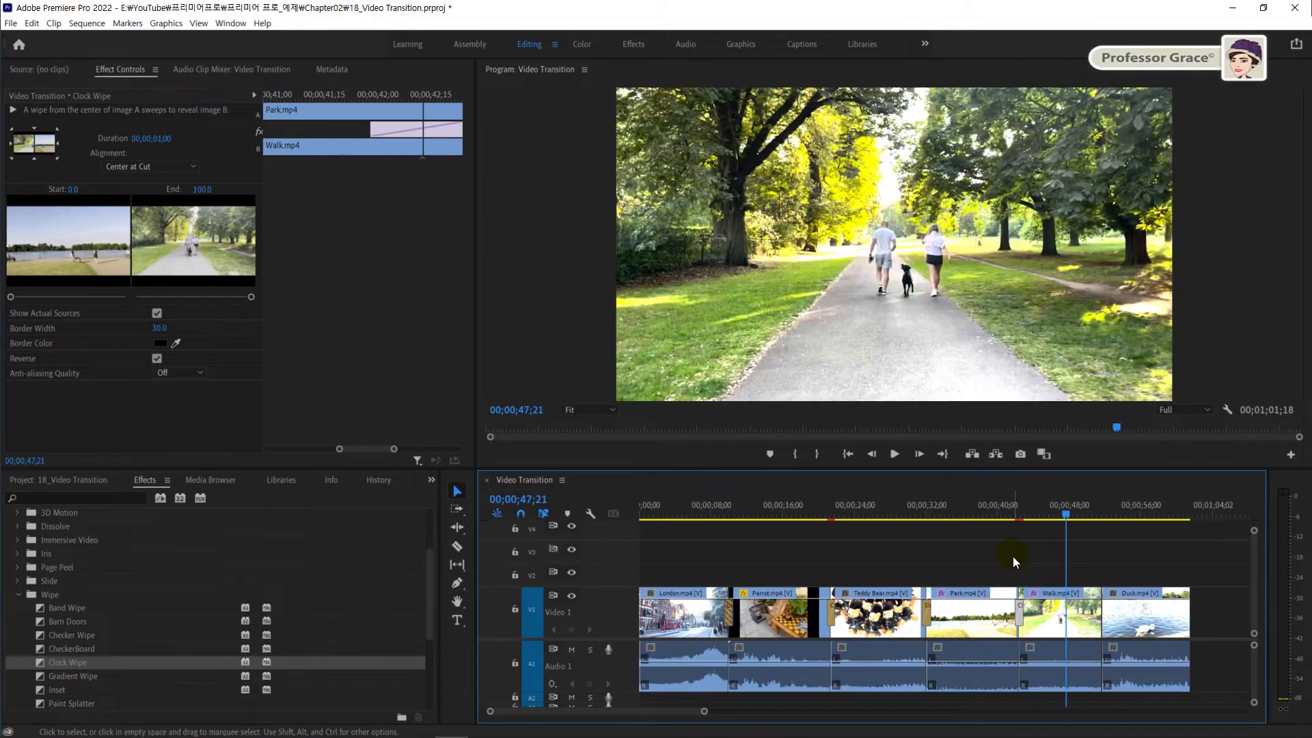
Apply the Cross Zoom transition from the Zoom group to the cut between Walk.mp4 and Duck.mp4.
left_click(19, 595)
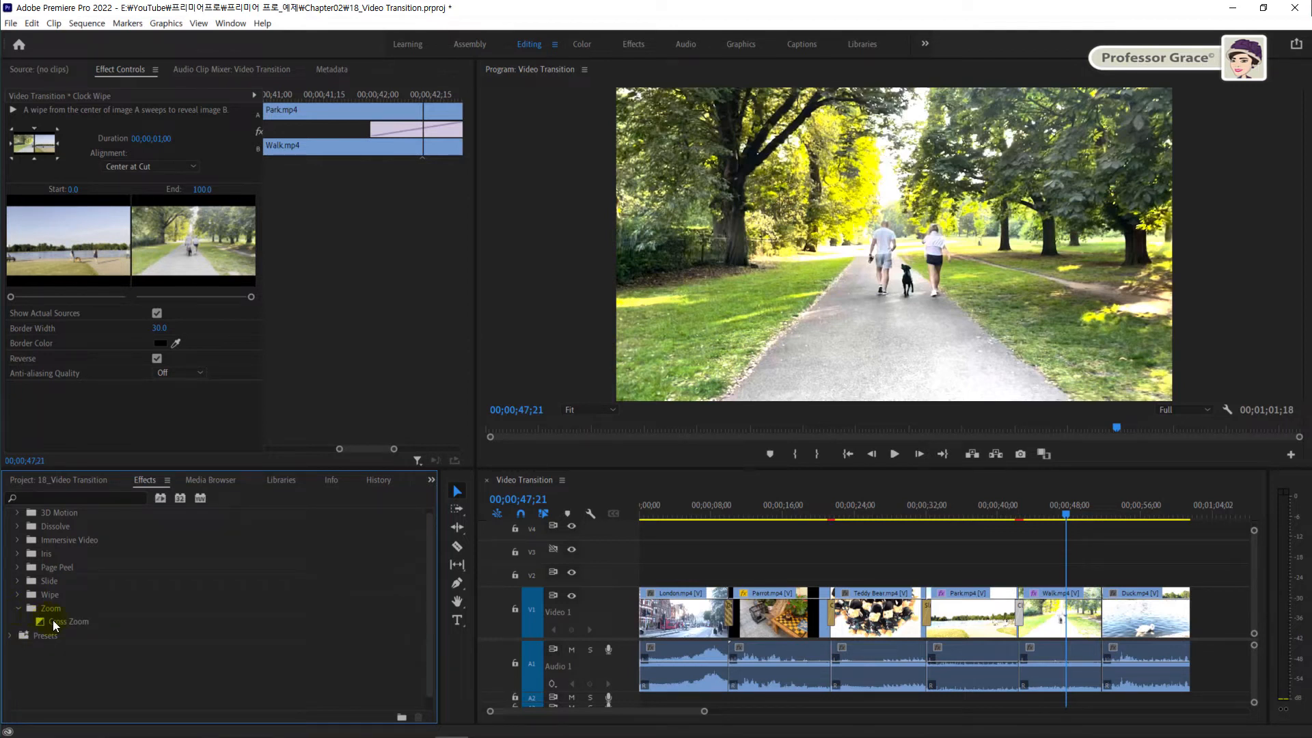
left_click(73, 625)
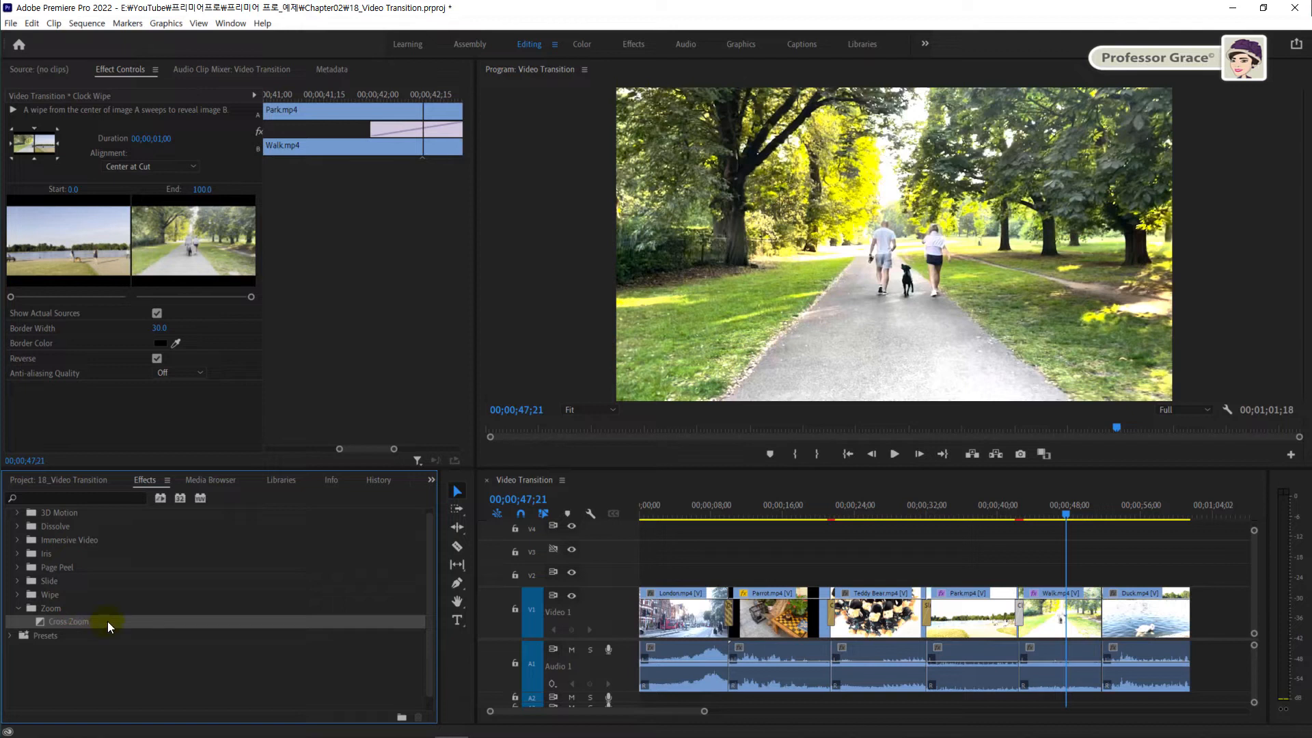
left_click_drag(98, 624, 897, 588)
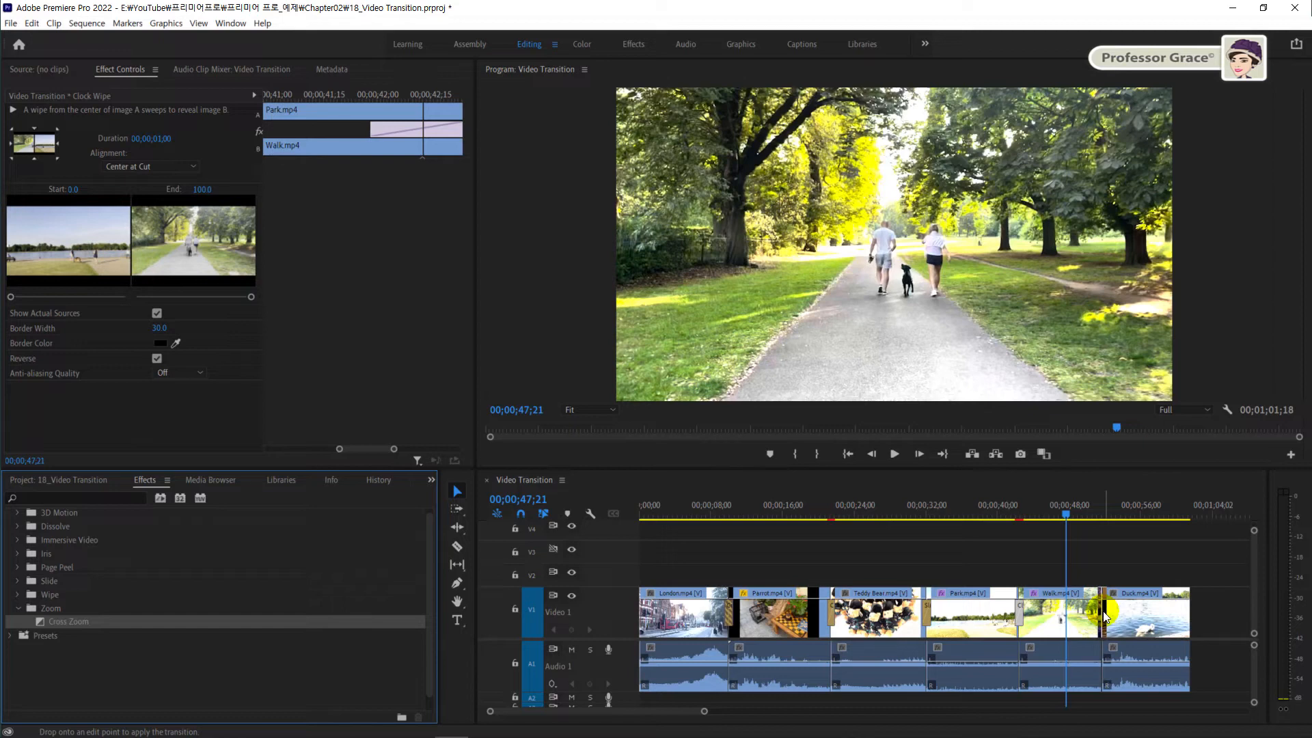
left_click_drag(1102, 618, 1105, 623)
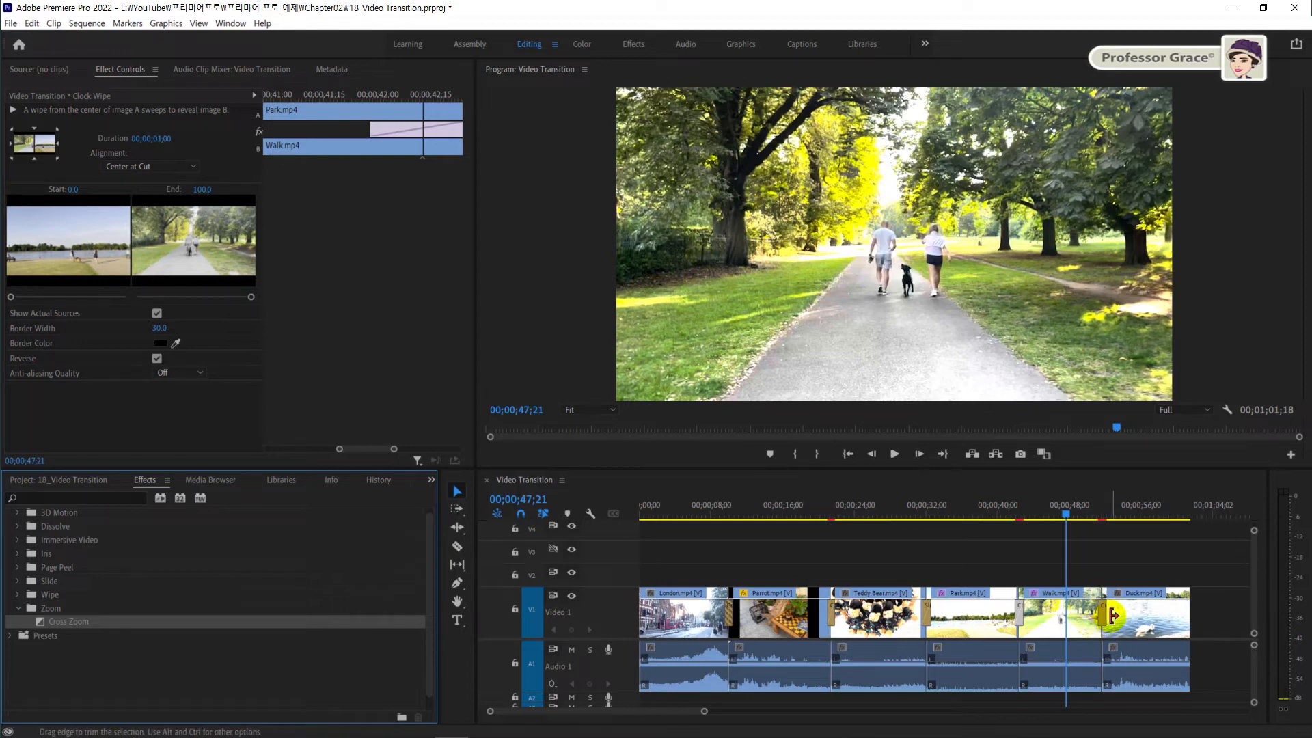
Play the sequence twice from just before the Walk–Duck cut to preview the Cross Zoom transition.
left_click(1086, 516)
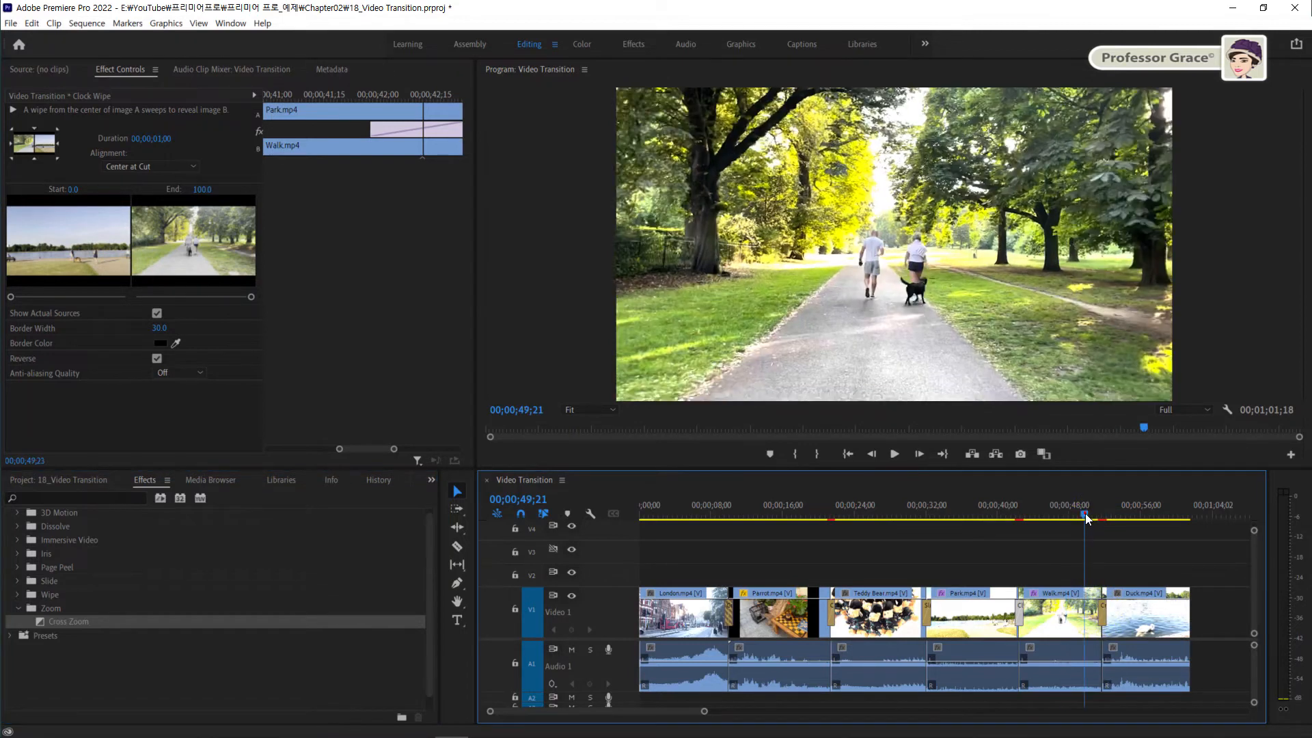
key("space")
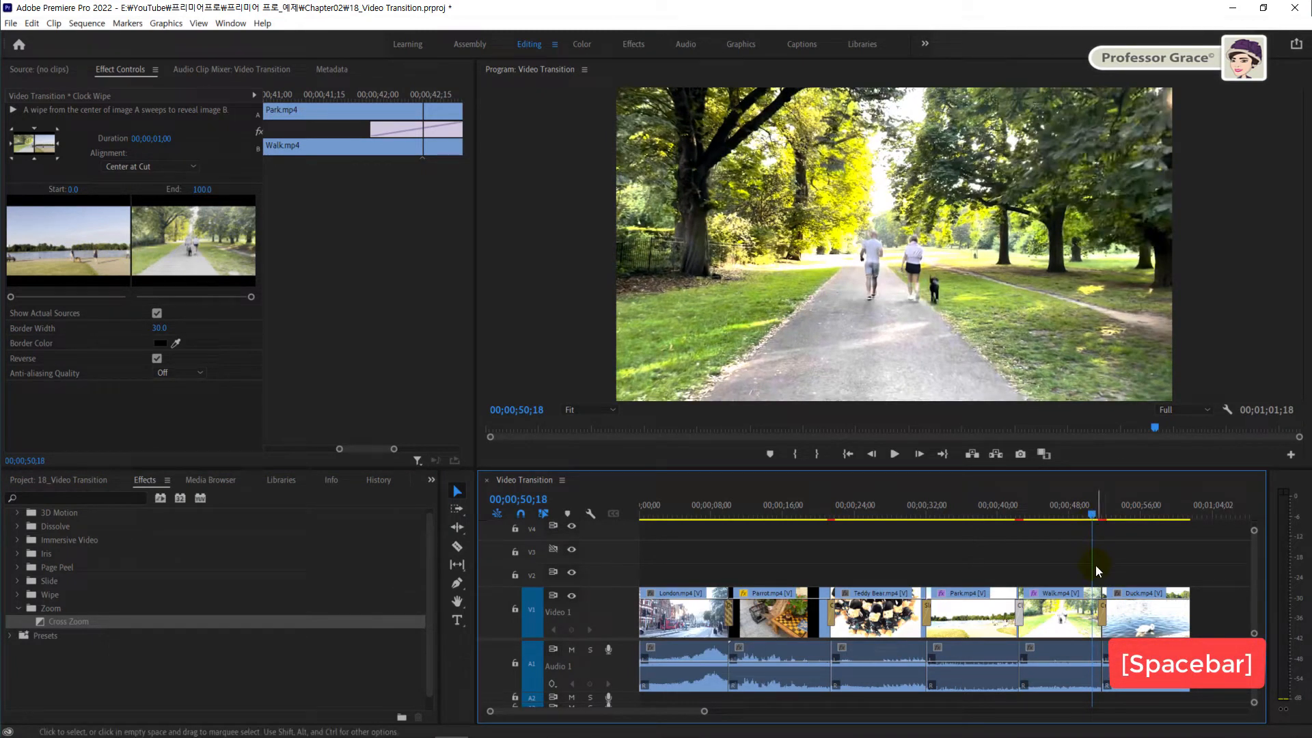
key("space")
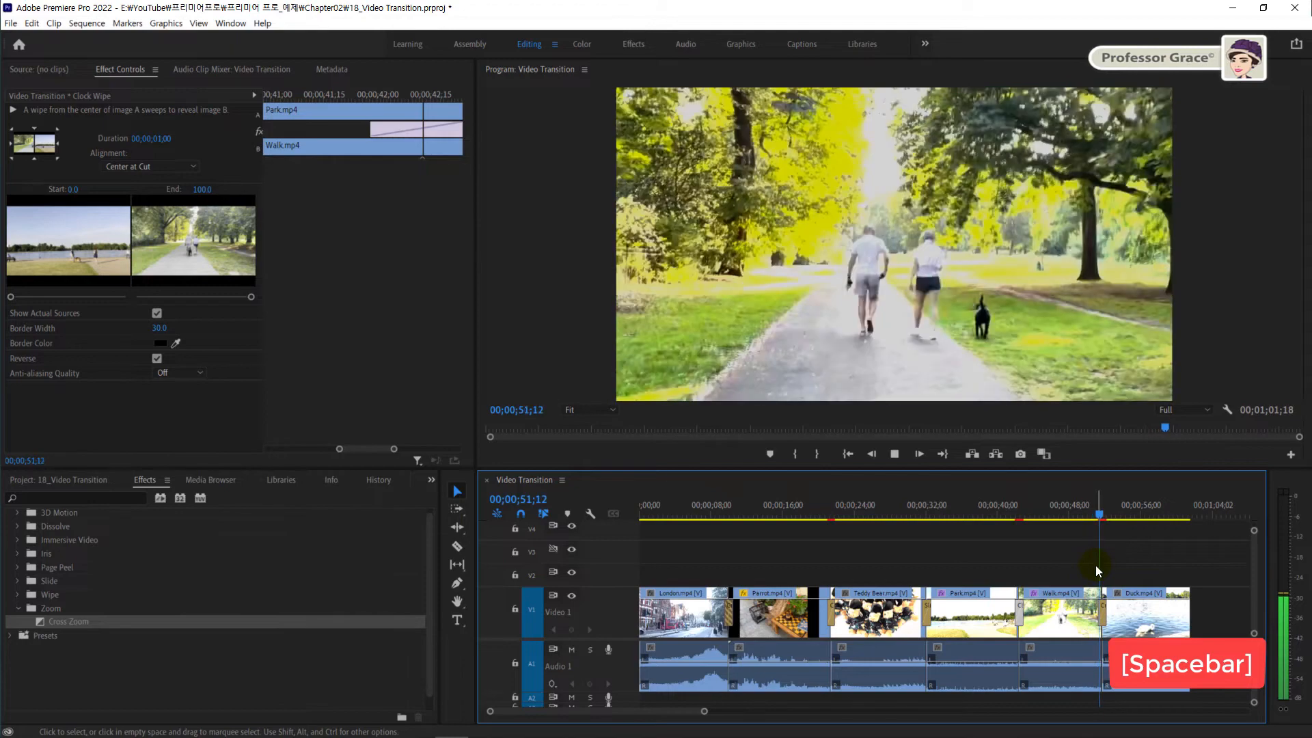
left_click(1097, 514)
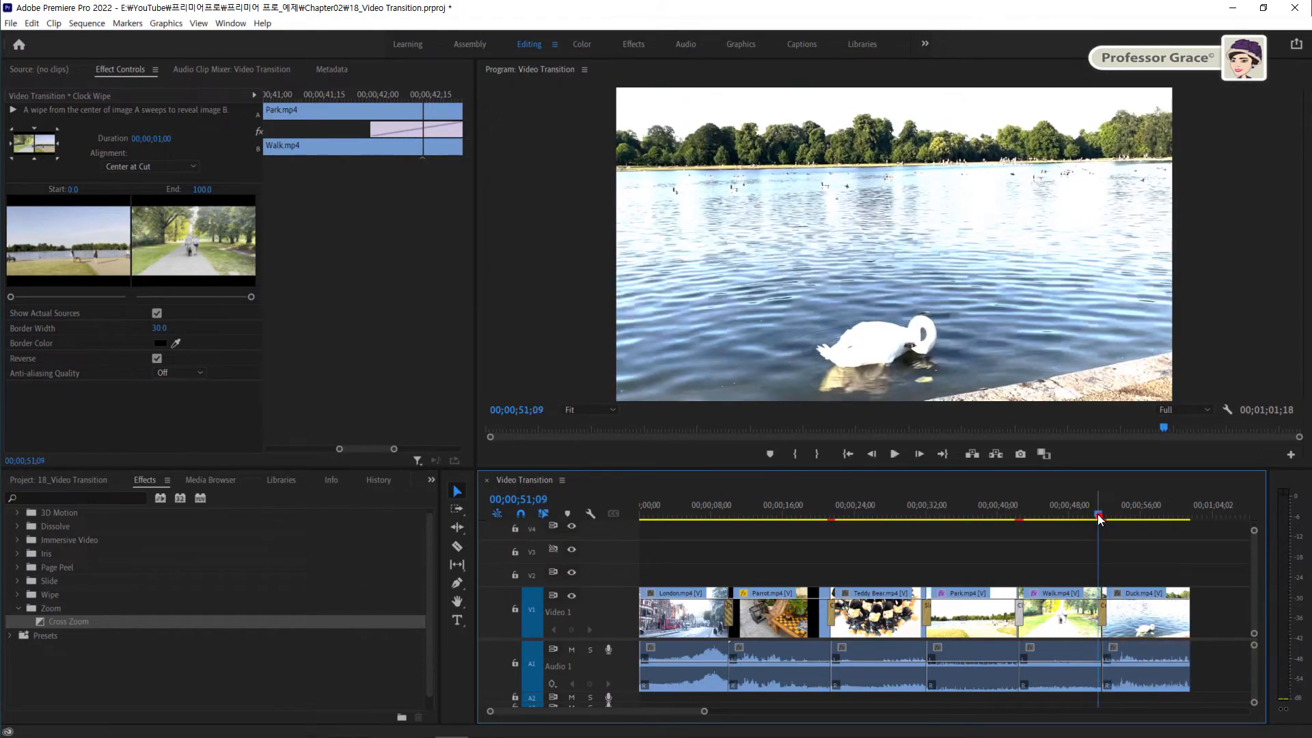
key("space")
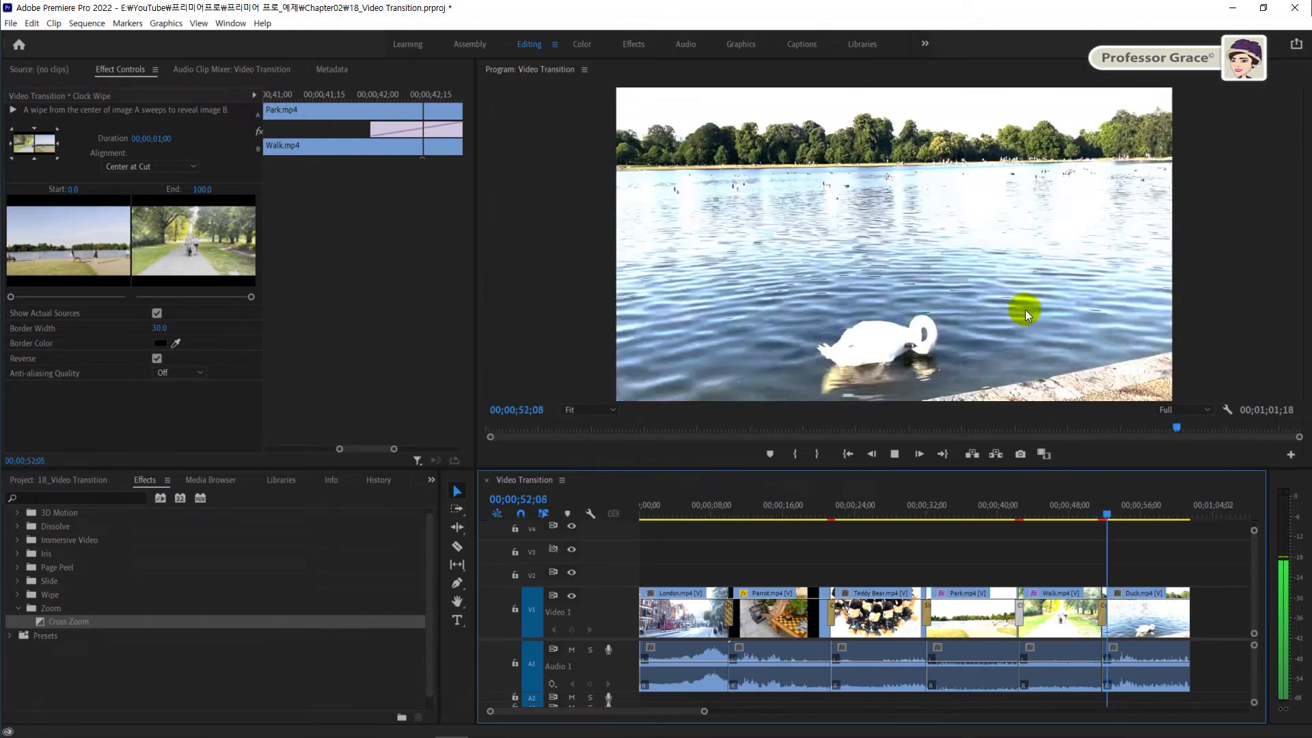
key("space")
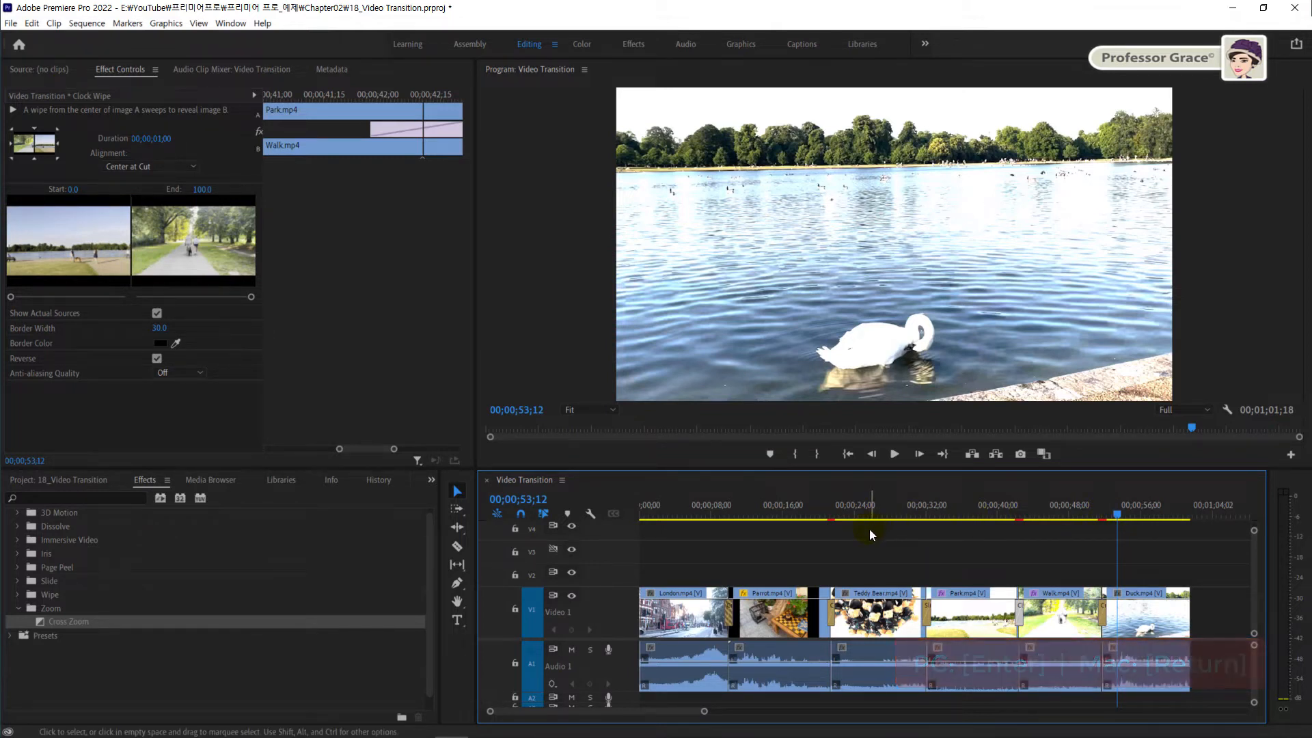
Render the sequence's transition previews and stop the playback that follows.
key("Return")
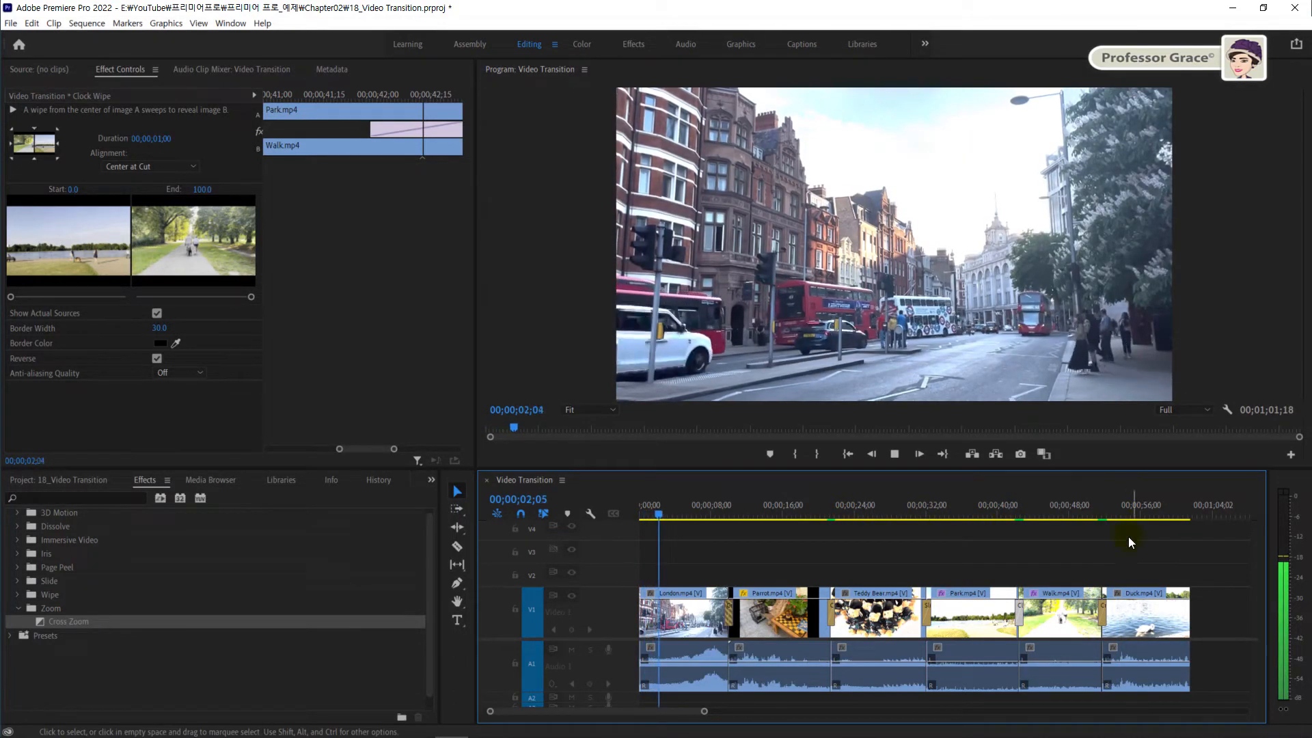
key("space")
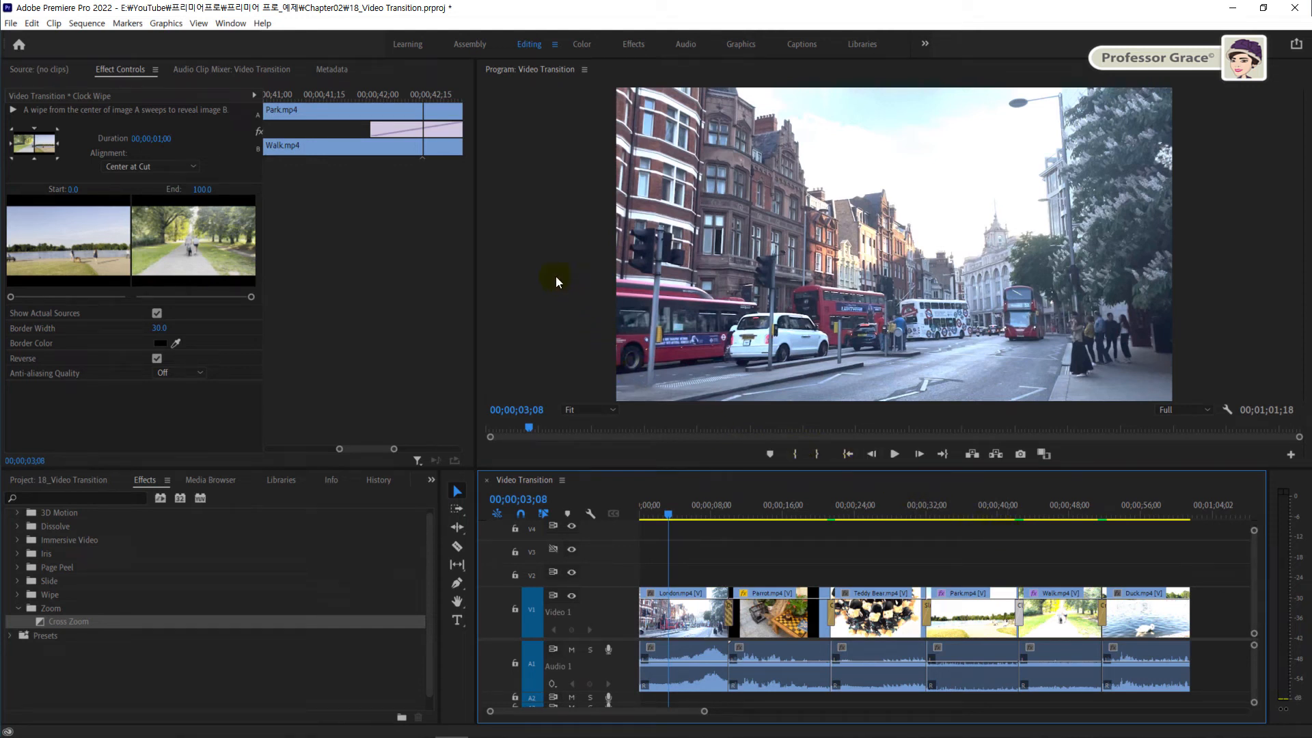
Maximize the program monitor, play the whole sequence from its start to review all transitions, and restore the normal layout.
left_click(536, 215)
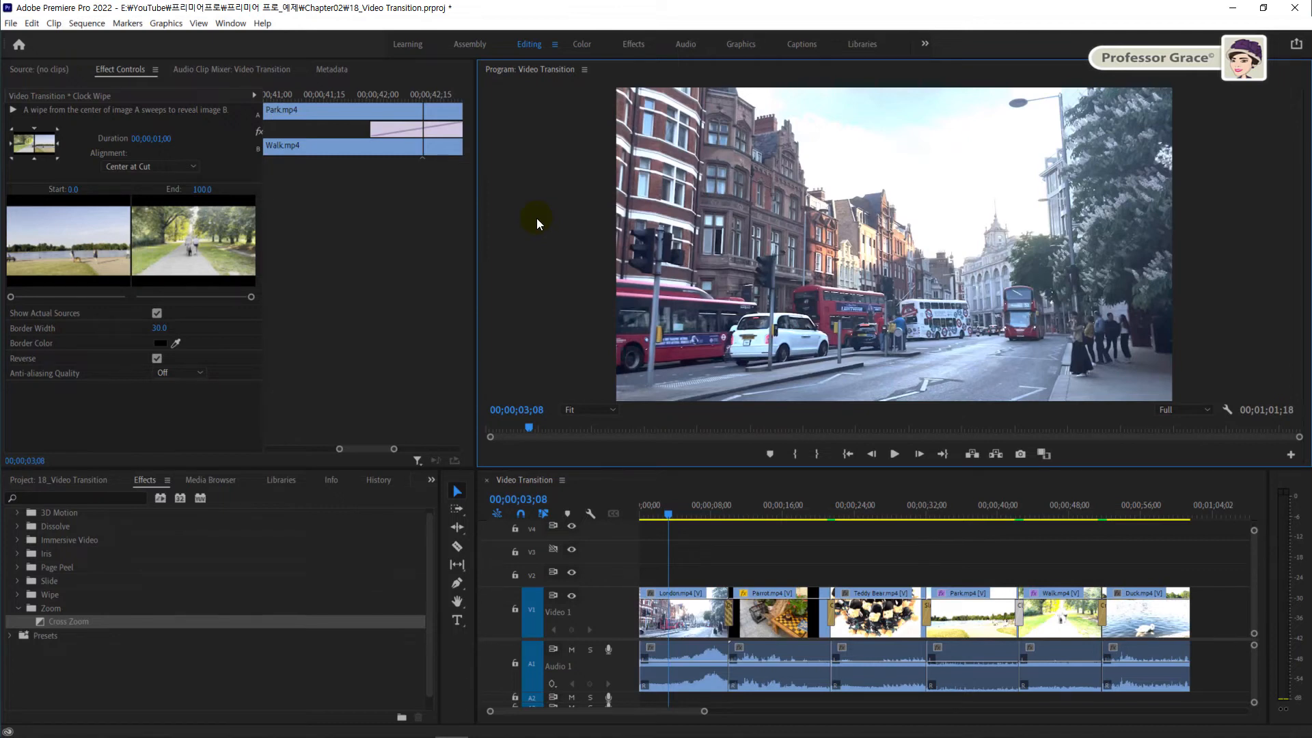
key("grave")
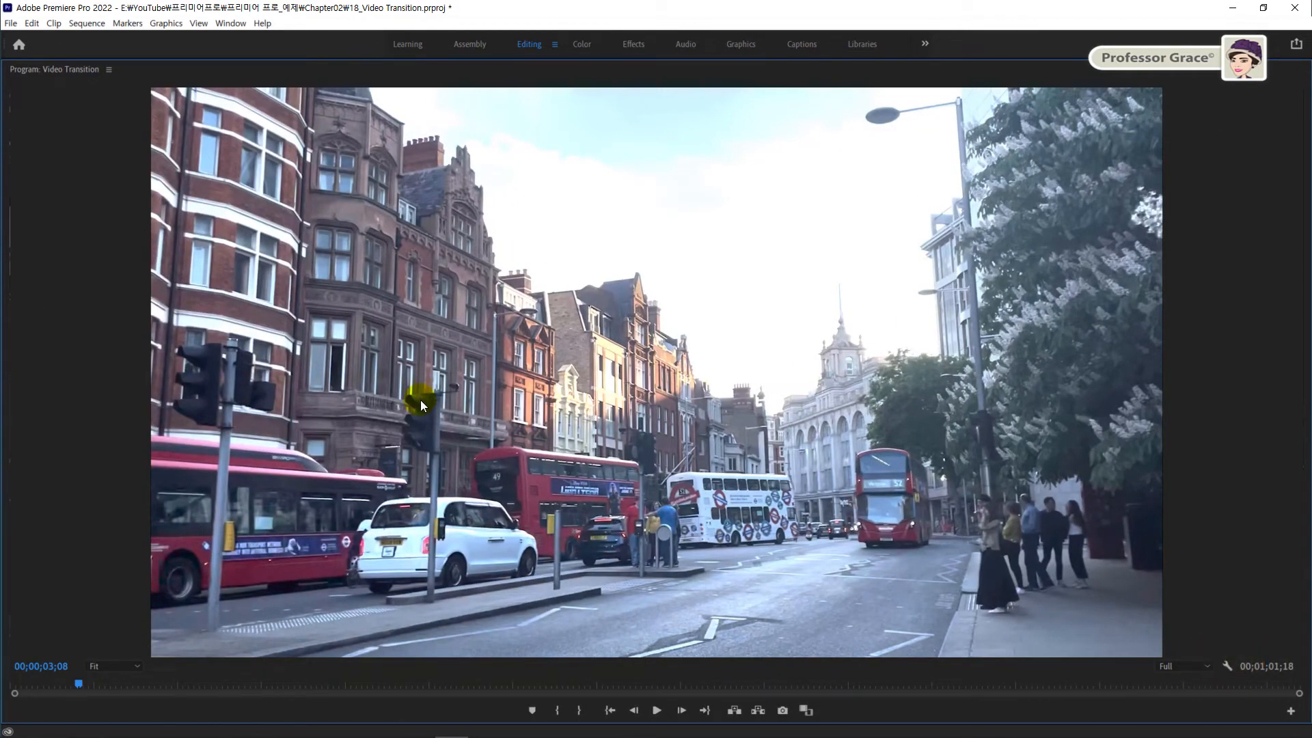
key("Home")
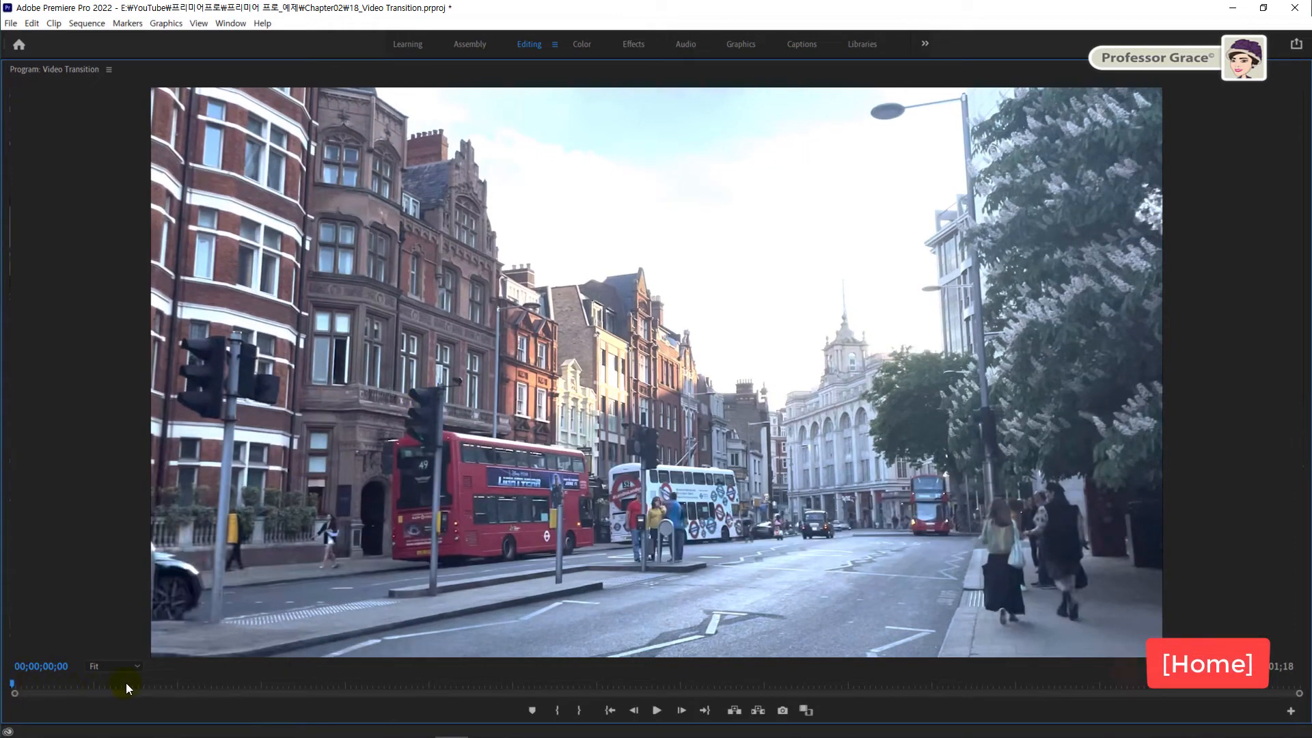
key("space")
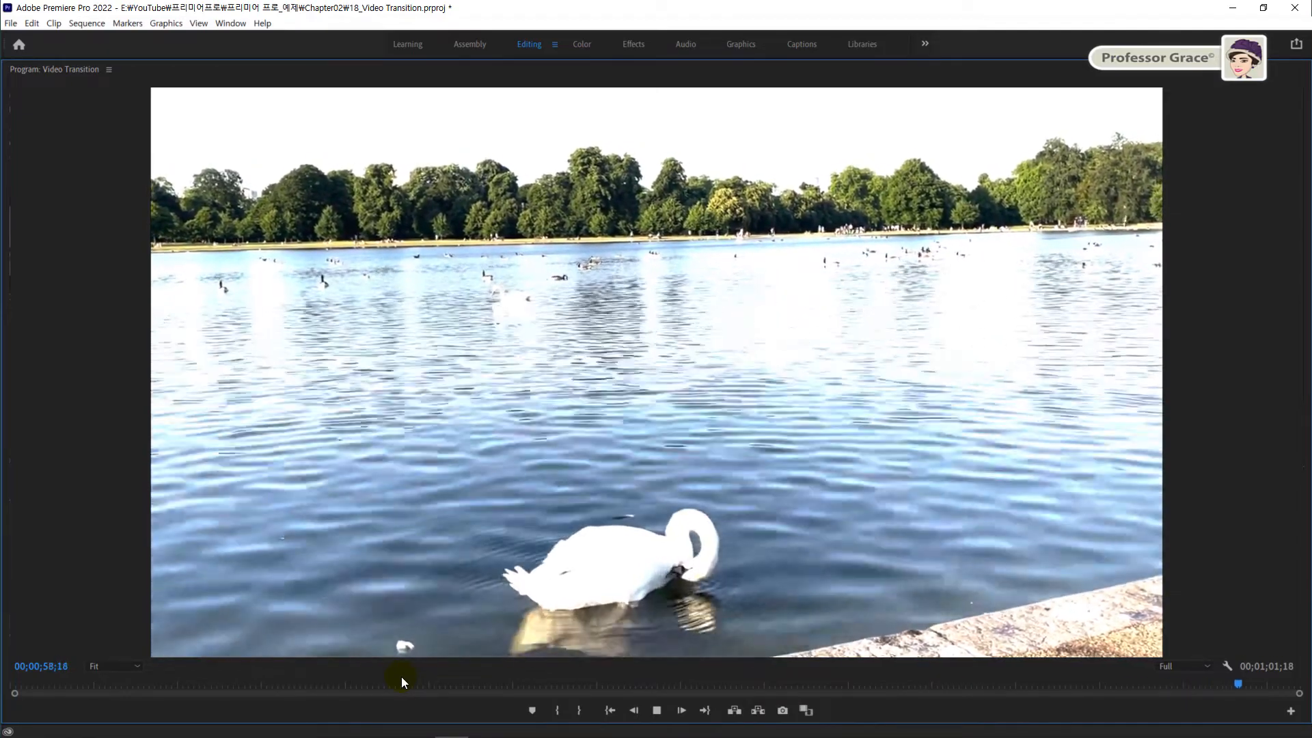
key("space")
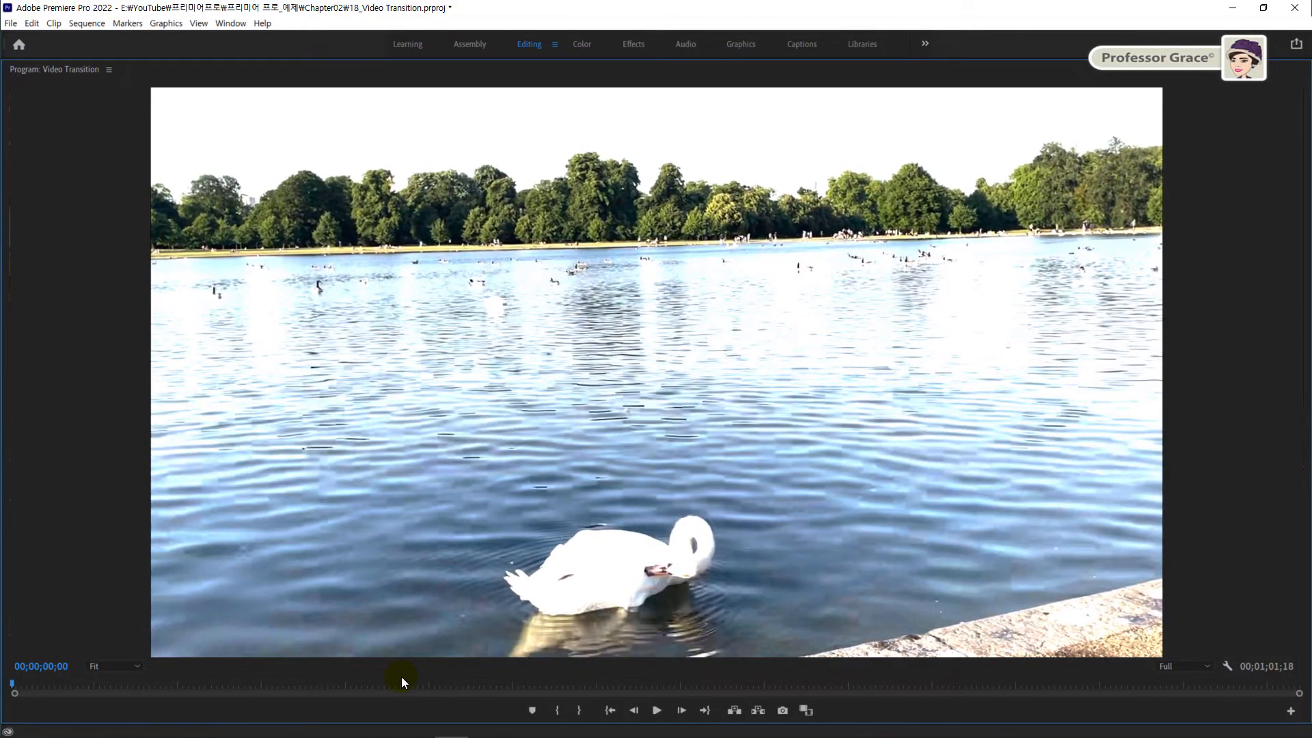
key("space")
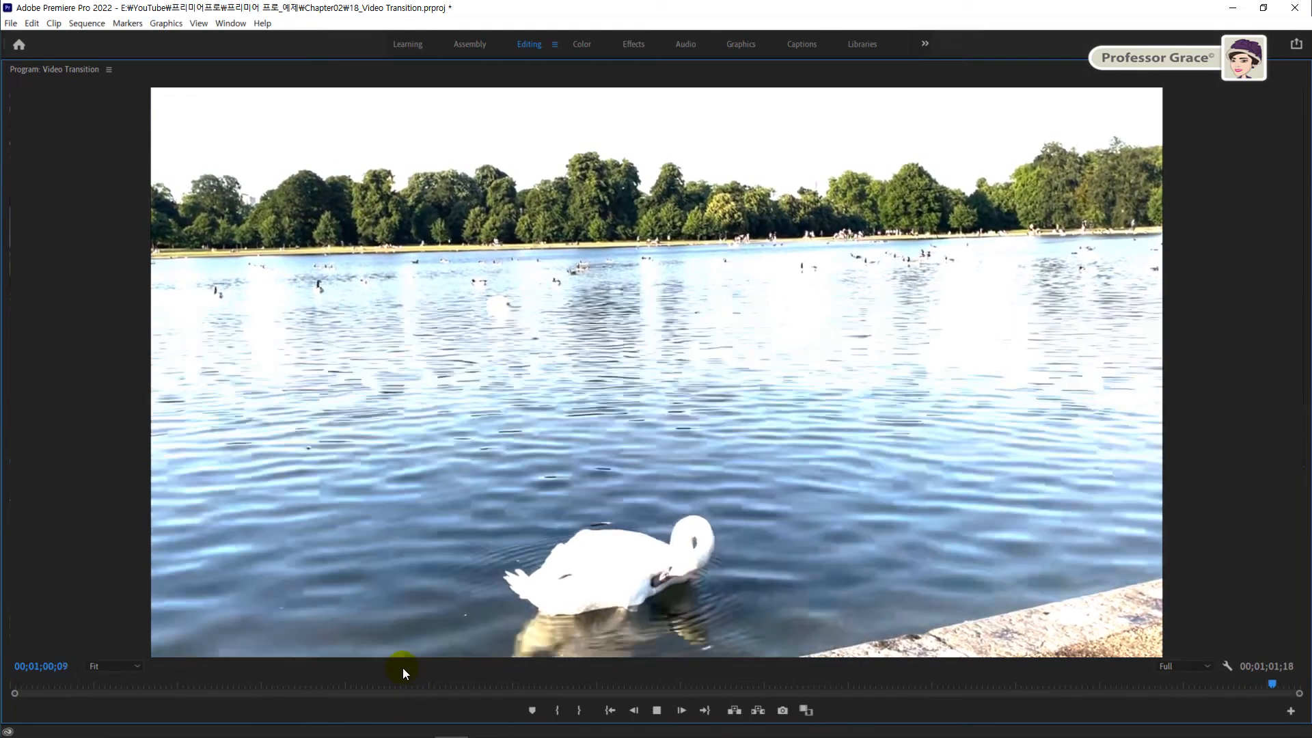
key("space")
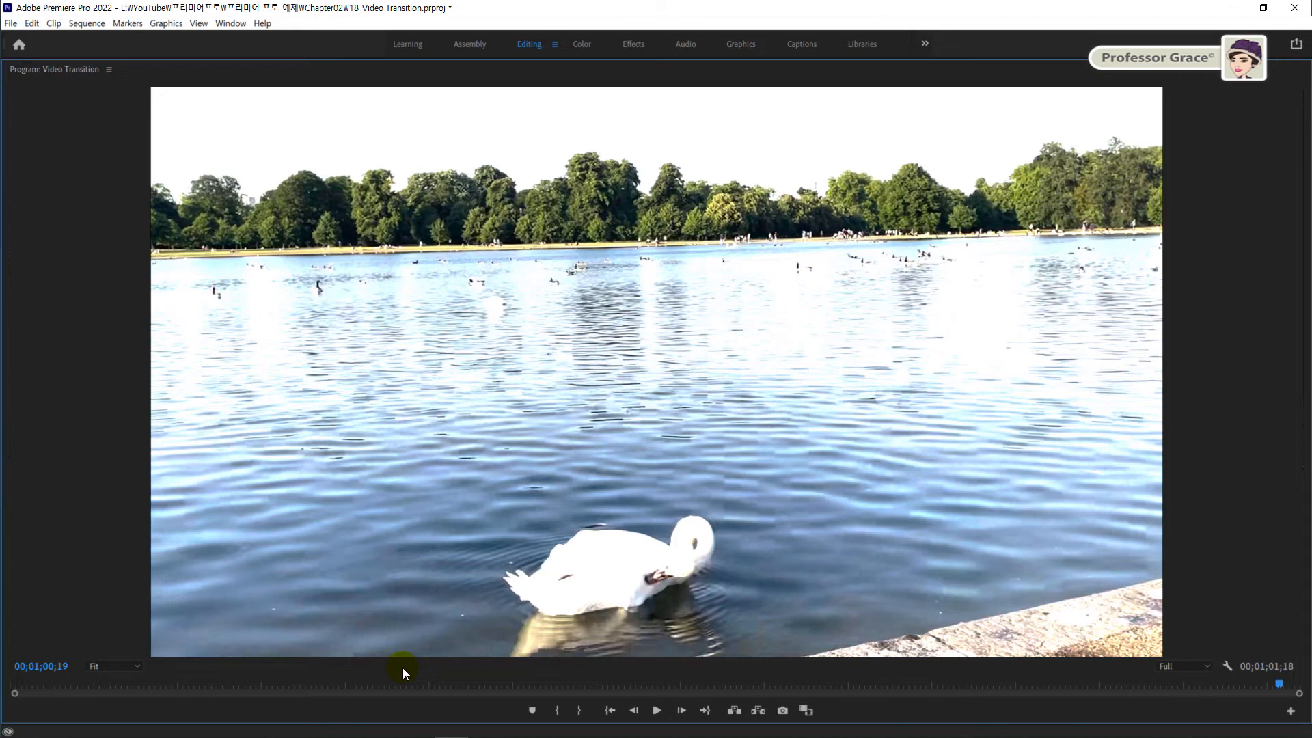
key("grave")
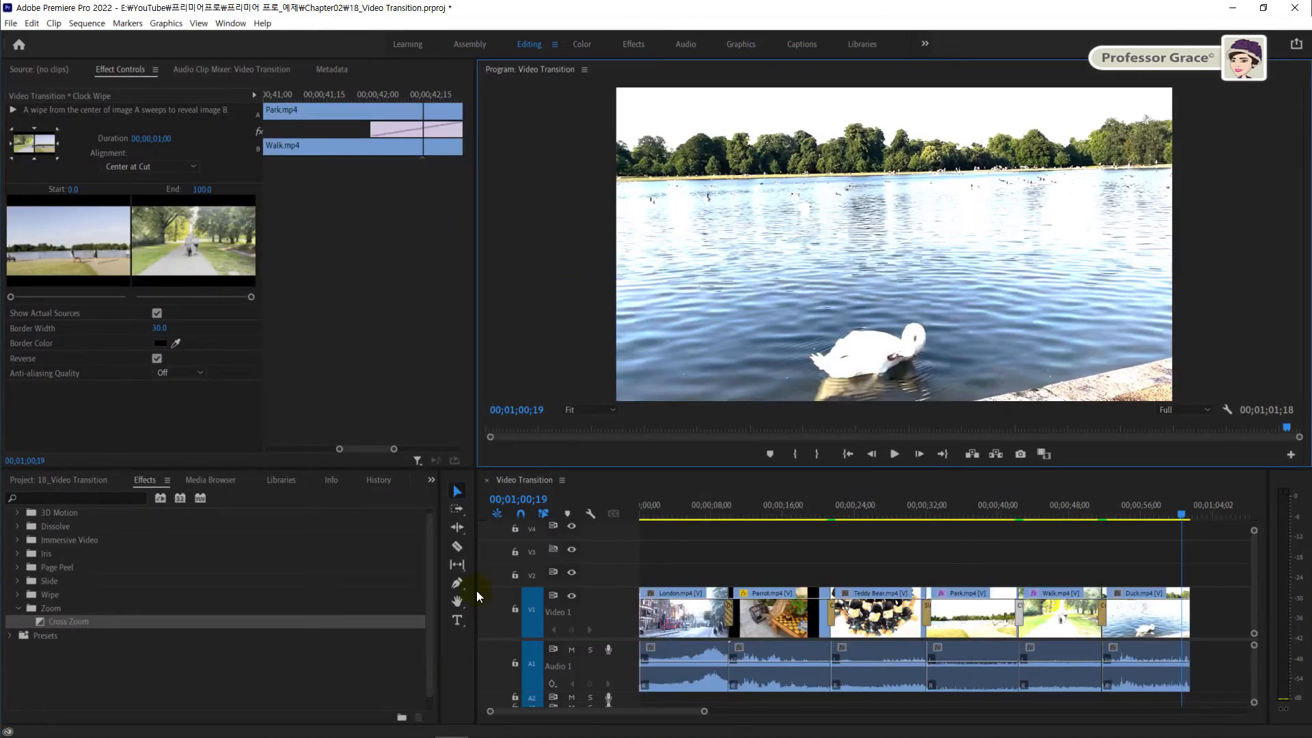
Expand the Dissolve group of the video transitions and select Cross Dissolve.
scroll(18, 547, "up", 2)
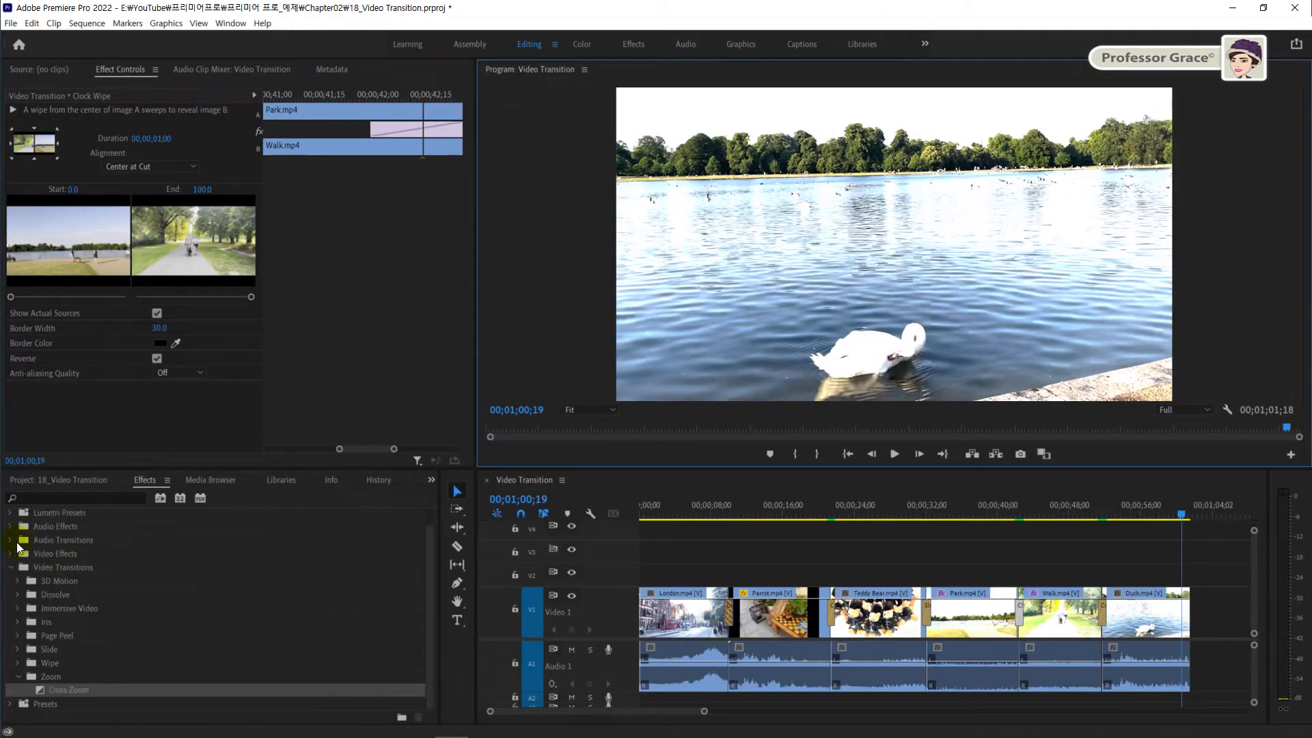
left_click(17, 595)
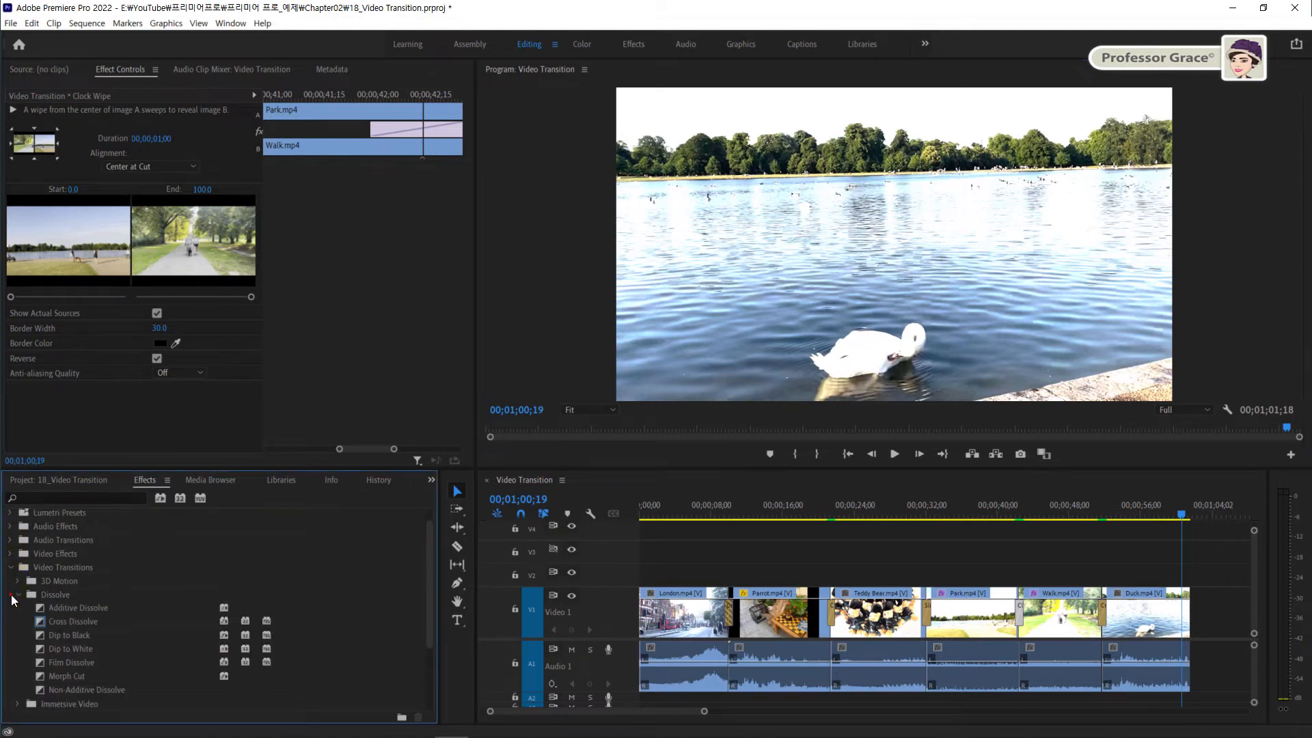
left_click(85, 624)
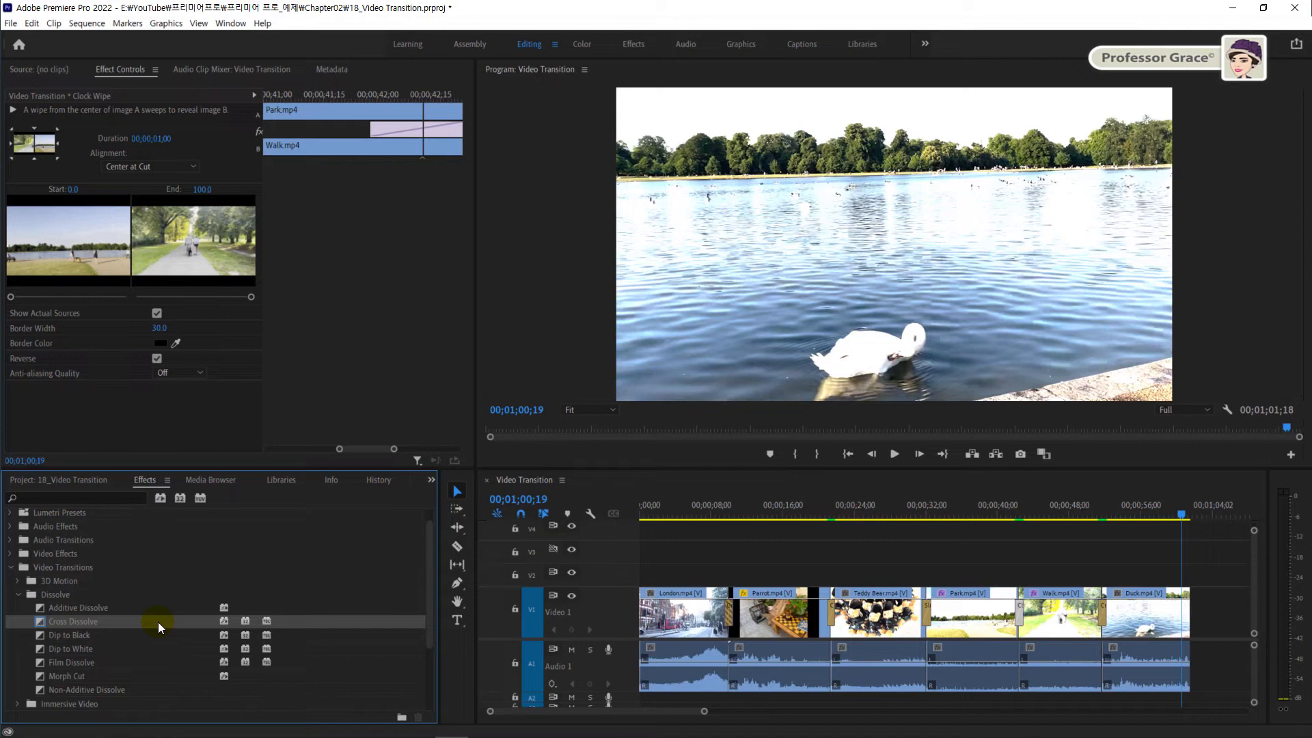
Scrub the sequence from the Parrot–Teddy Bear cut to the Walk–Duck cut, then move the playhead to 00;00;16;10.
left_click(823, 516)
left_click_drag(825, 519, 1098, 524)
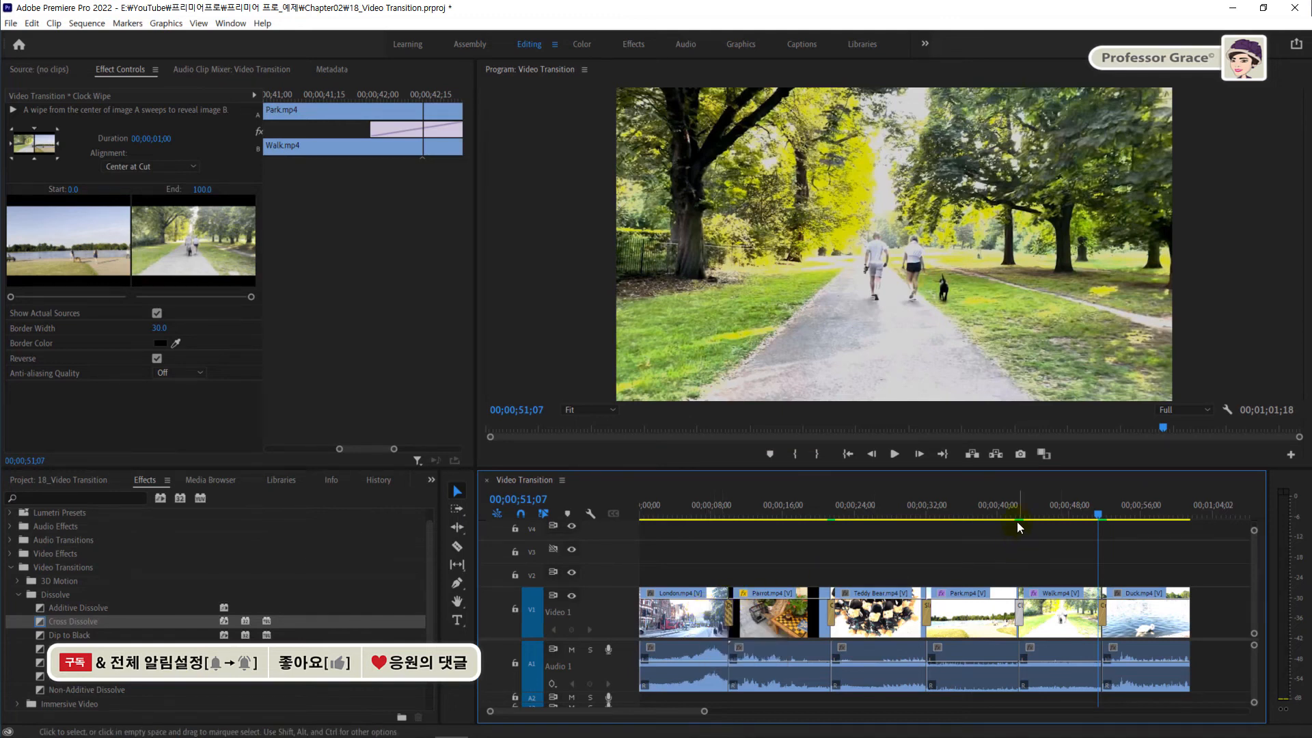
left_click(786, 518)
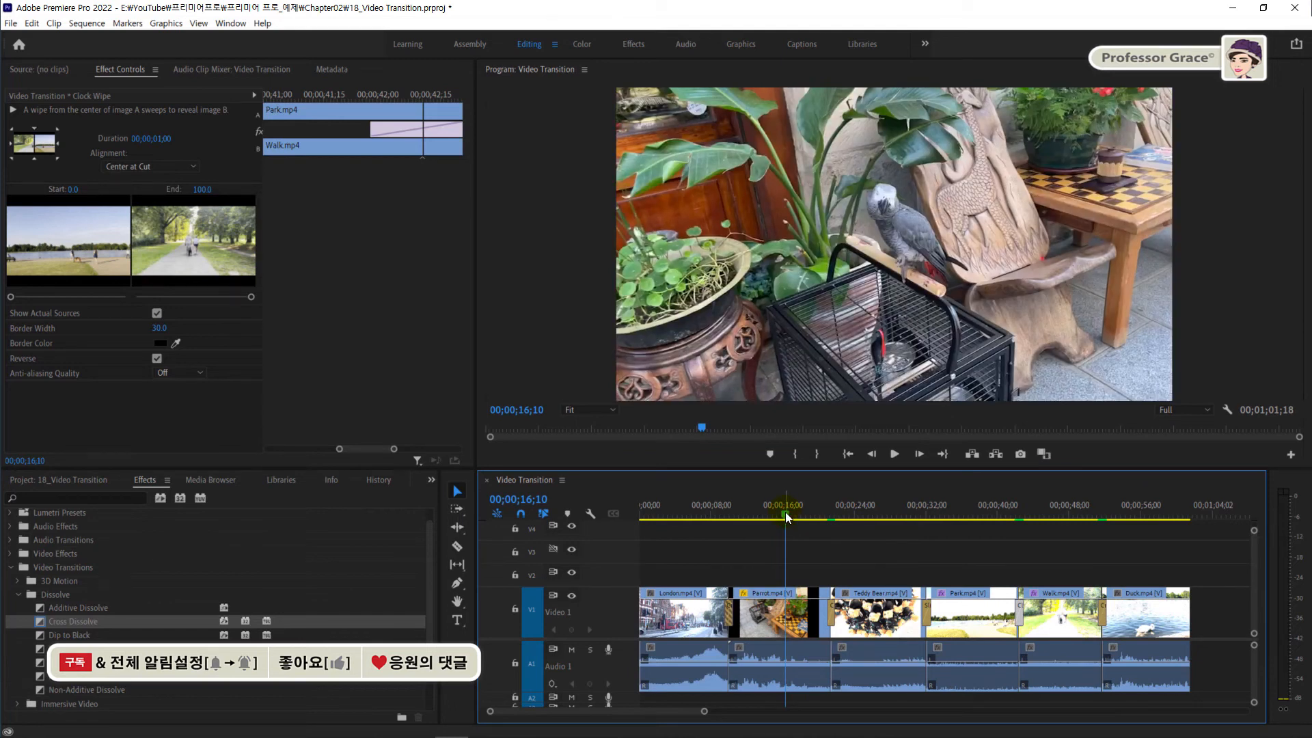